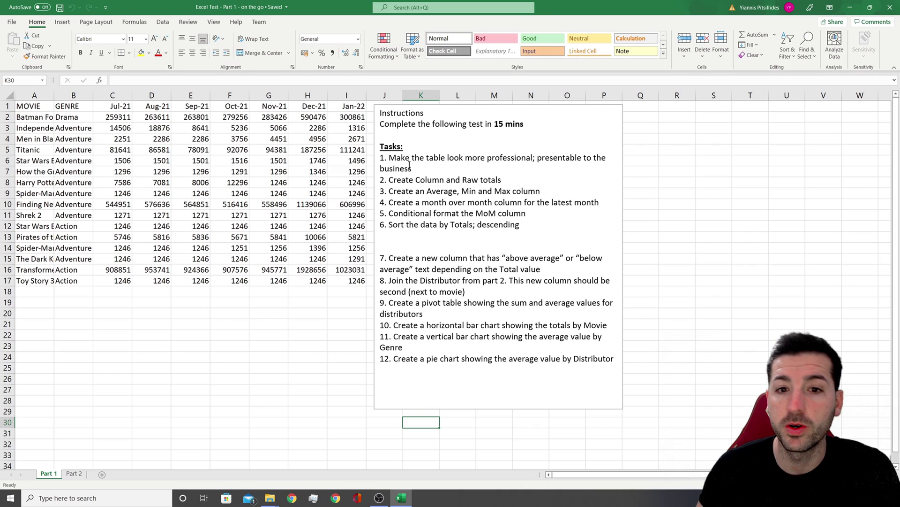
Read the time limit and the twelve tasks in the instructions text box.
drag(381, 115, 601, 368)
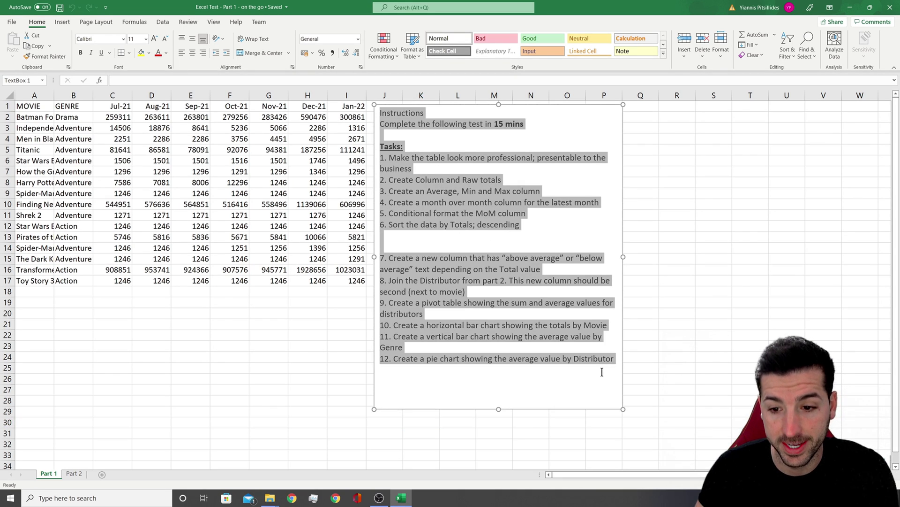
click(493, 232)
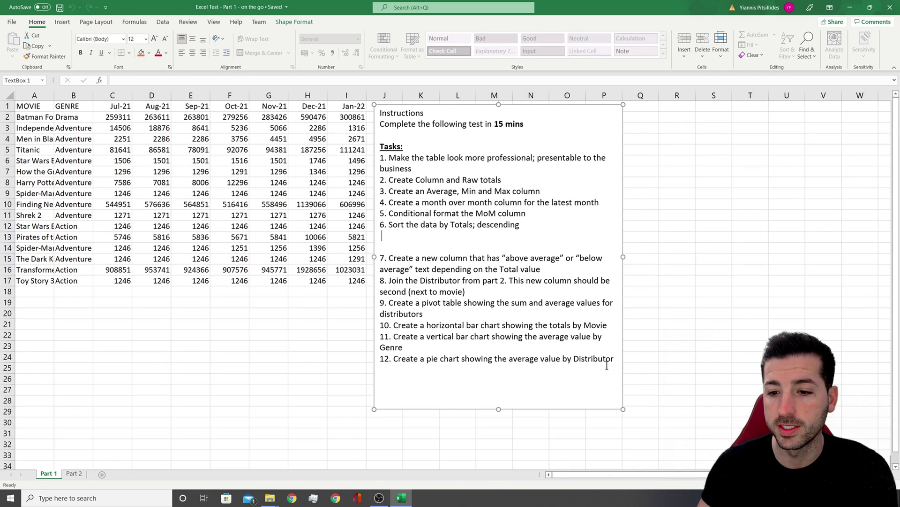
drag(616, 361, 374, 136)
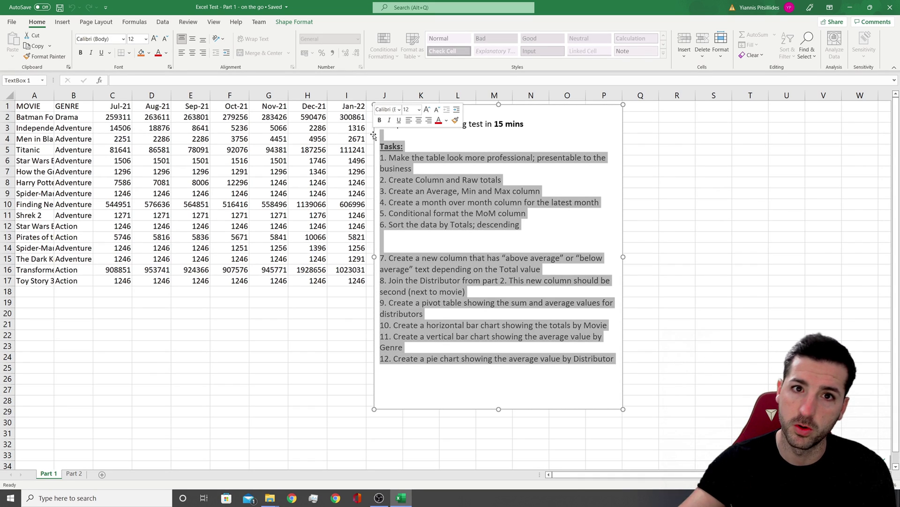
click(408, 245)
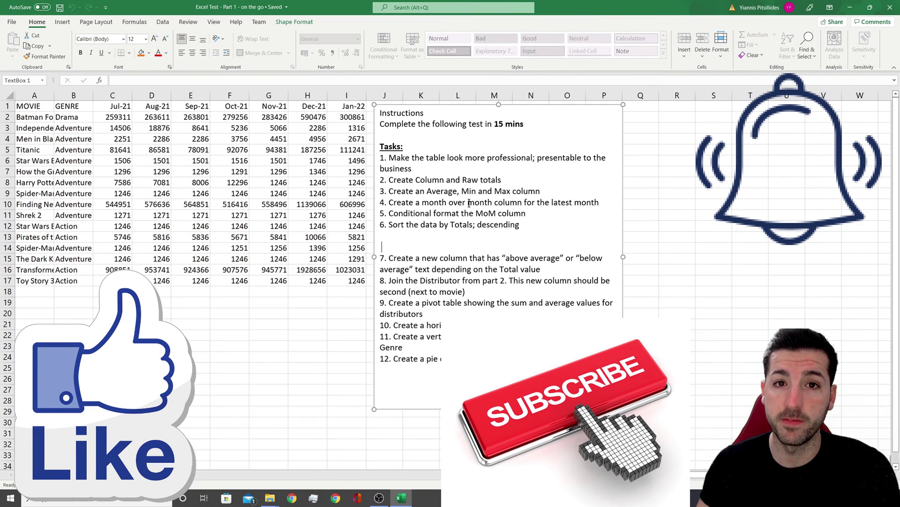
click(283, 216)
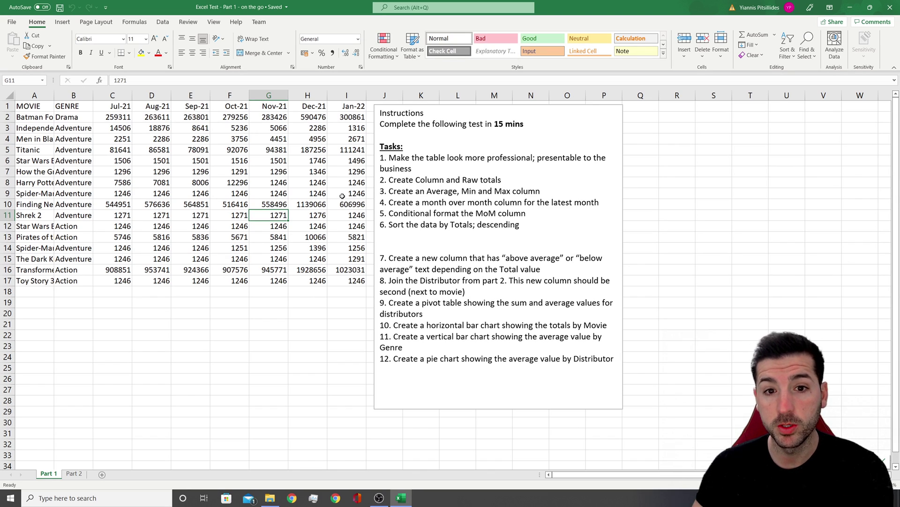
drag(527, 124, 388, 126)
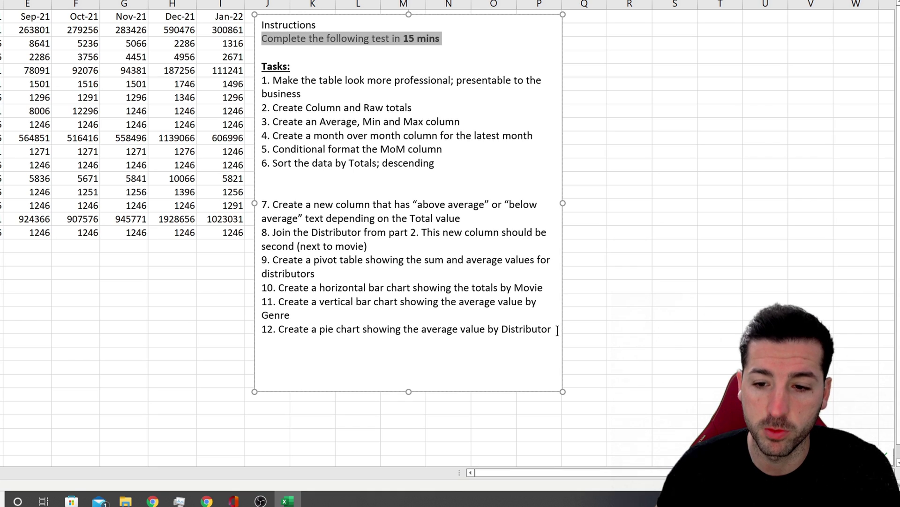
drag(557, 331, 270, 84)
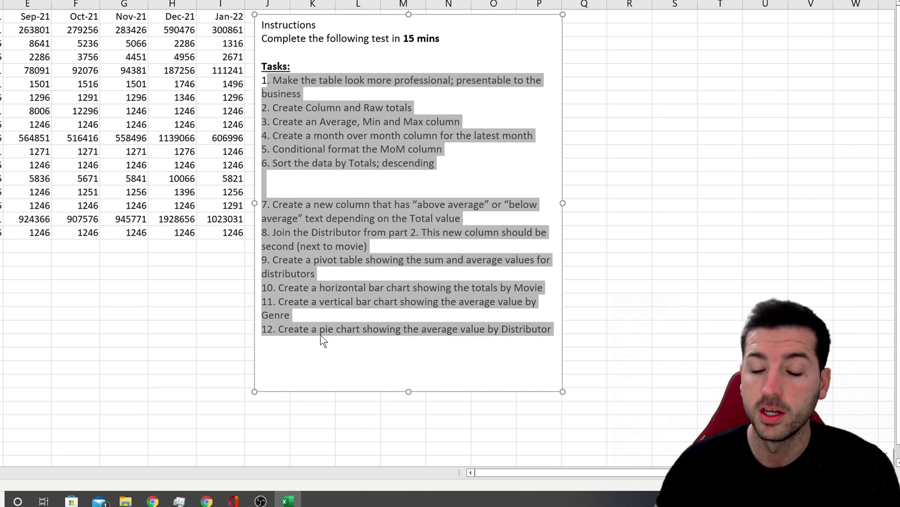
click(355, 302)
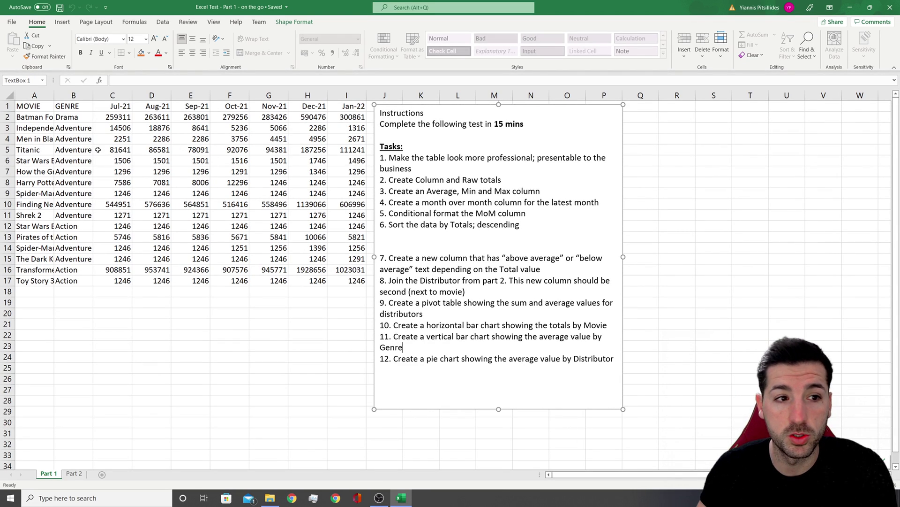
Examine the data table's movie names, genres and monthly figures from Jul-21 to Jan-22.
drag(46, 108, 344, 275)
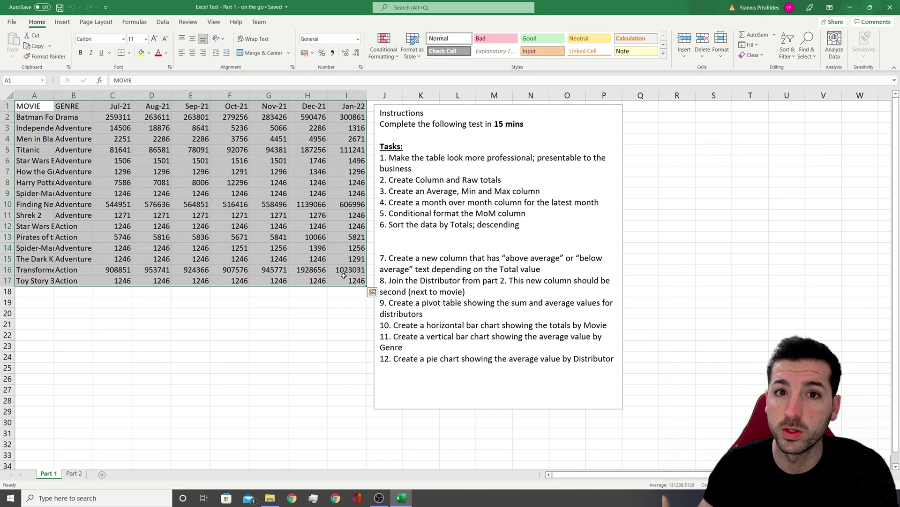
drag(38, 105, 45, 281)
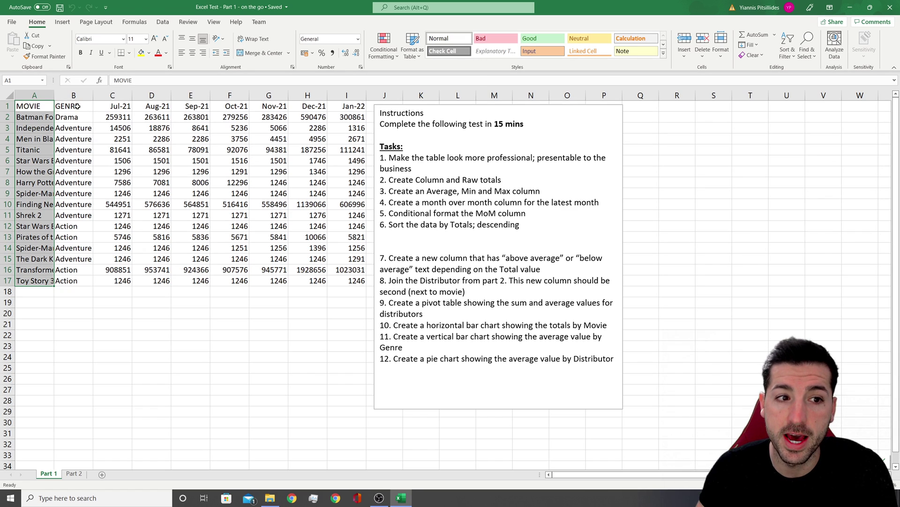
drag(77, 106, 78, 269)
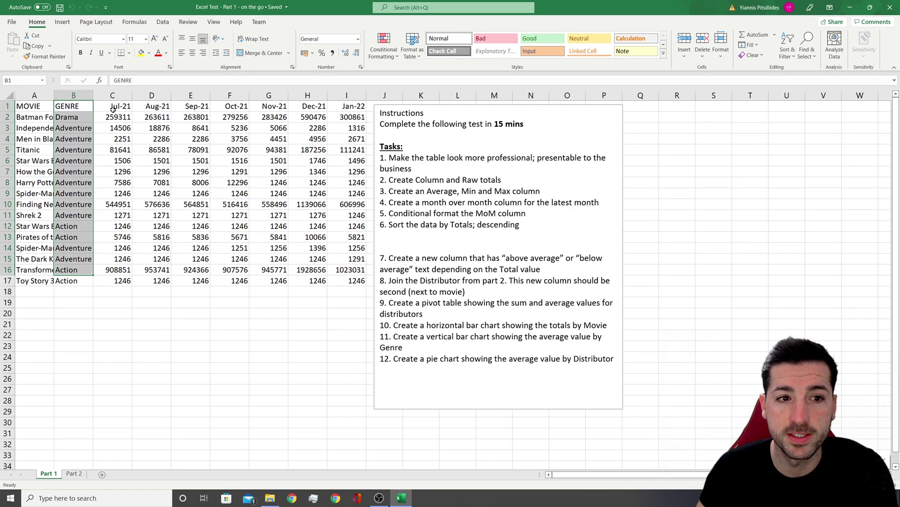
drag(113, 116, 346, 280)
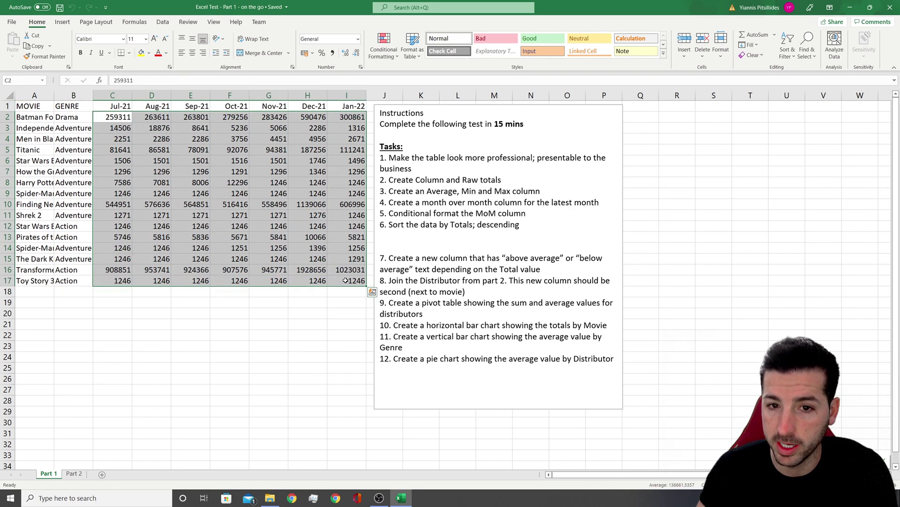
Move the instructions text box from beside the data table to just below it.
click(415, 201)
drag(418, 170, 380, 158)
drag(533, 107, 178, 297)
click(62, 361)
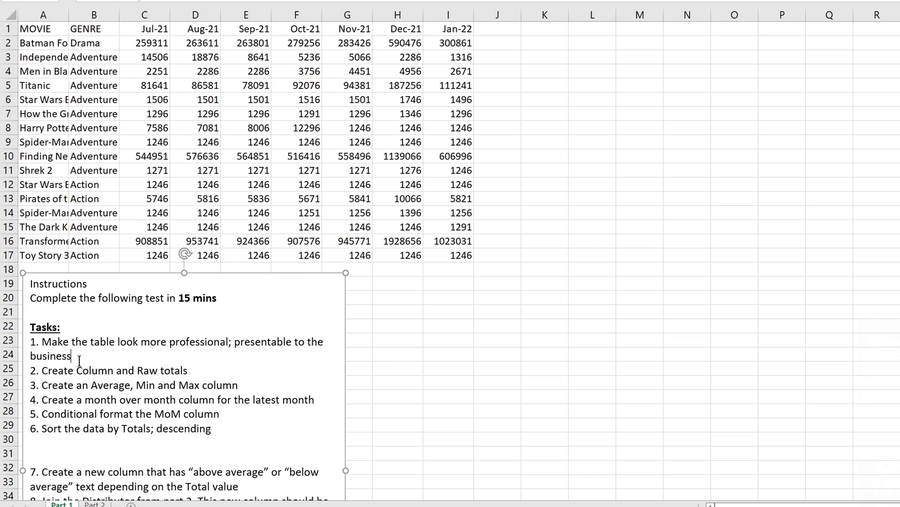
Review task 1 about making the table presentable, and the table range A1:I17 it applies to.
drag(113, 347, 295, 342)
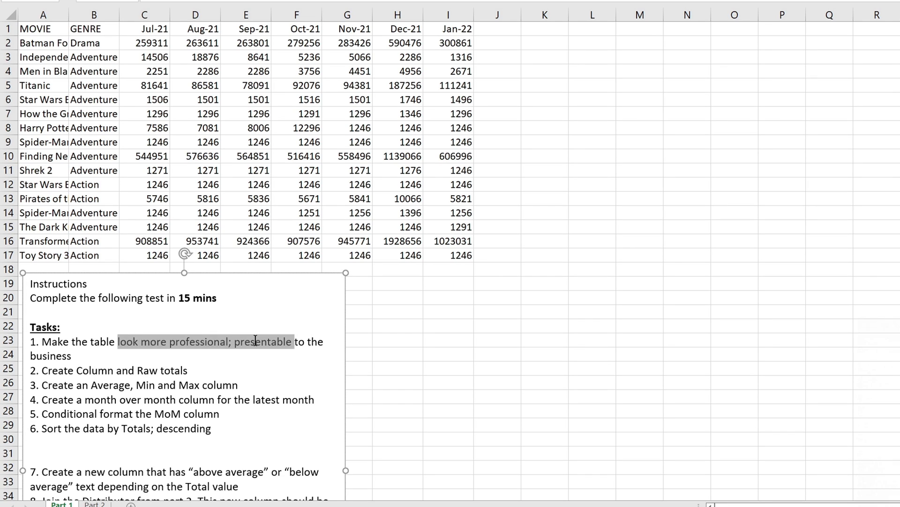
click(255, 343)
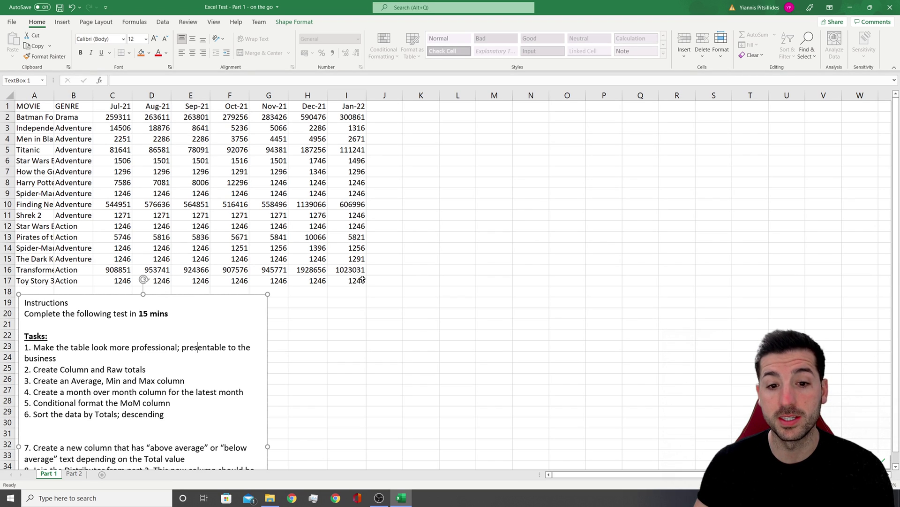
drag(356, 280, 34, 106)
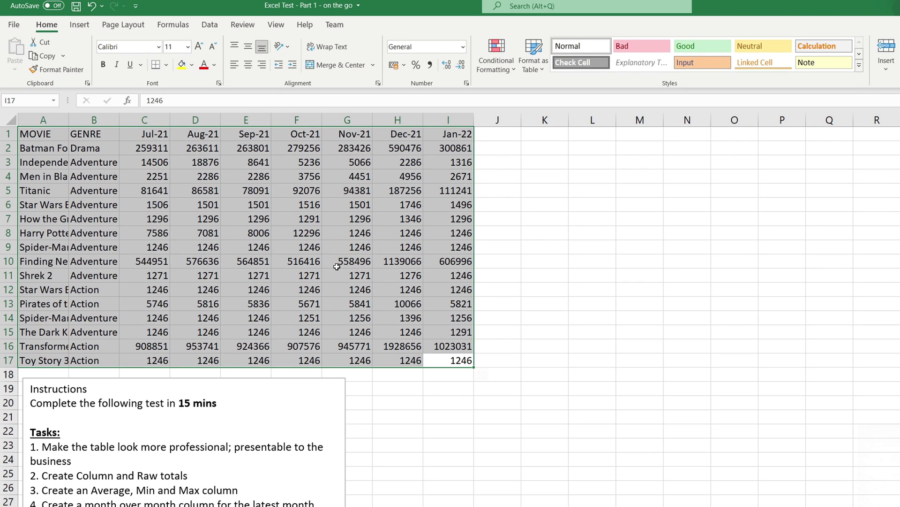
click(525, 233)
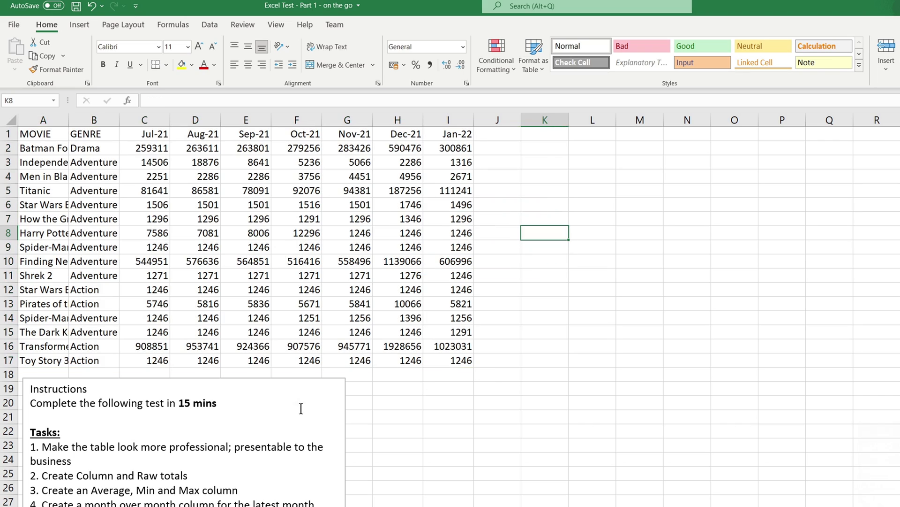
Move the instructions text box a few rows farther down to leave space under the table.
click(294, 377)
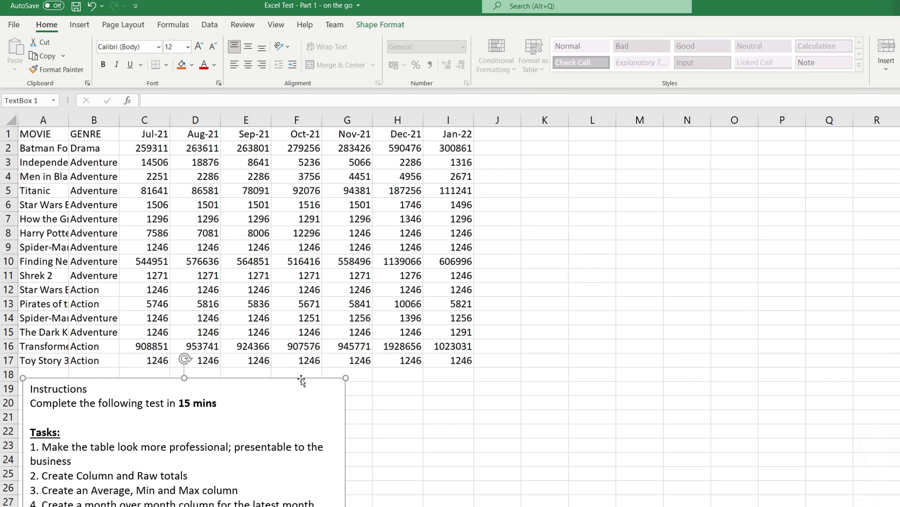
drag(301, 381, 302, 418)
click(297, 375)
Turn off the gridlines on the Part 1 sheet.
click(276, 25)
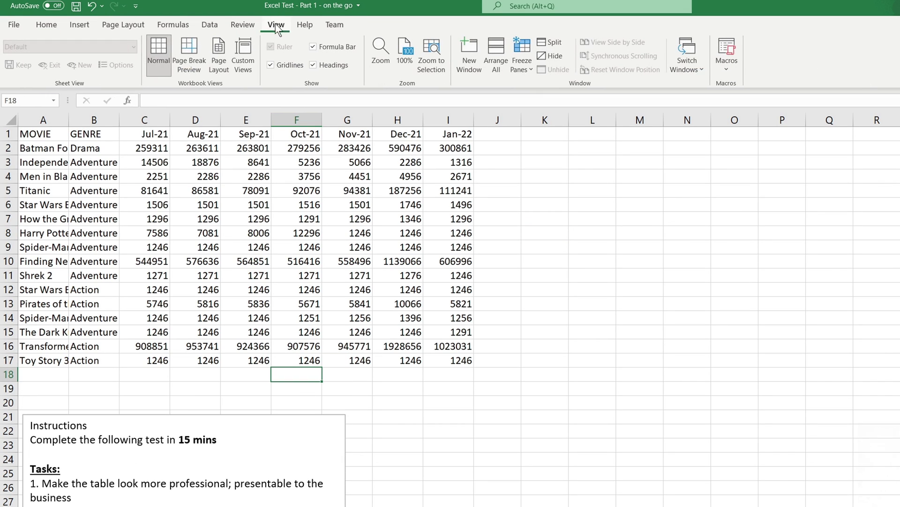
click(271, 66)
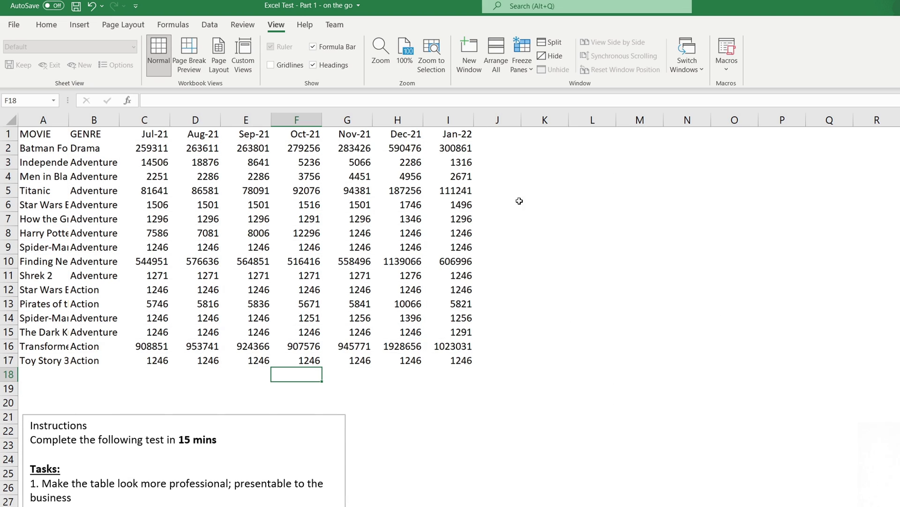
click(544, 232)
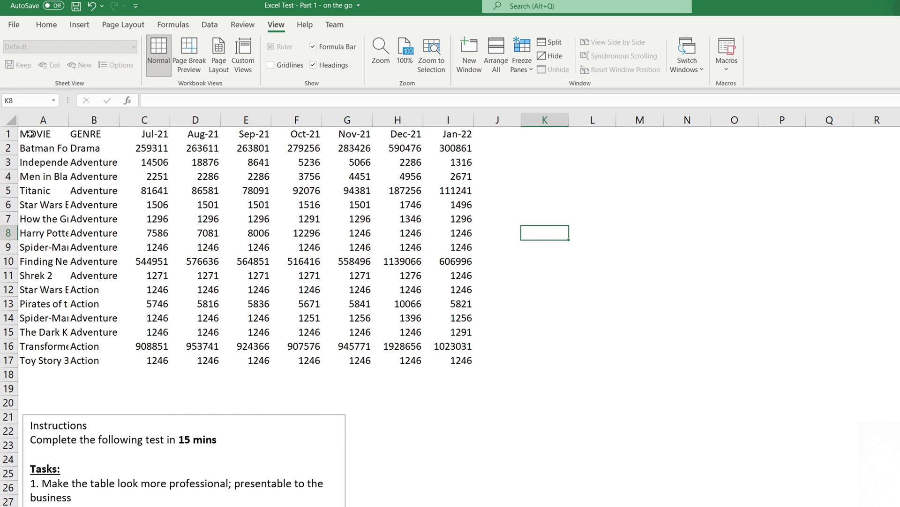
Insert a blank row above the header row and merge and center cells A1:I1.
right_click(10, 135)
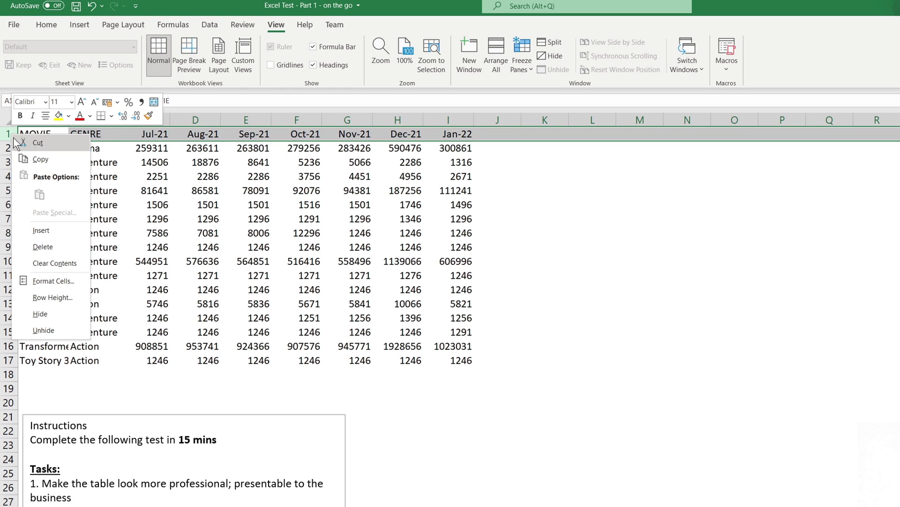
click(61, 229)
click(82, 139)
drag(42, 134, 450, 134)
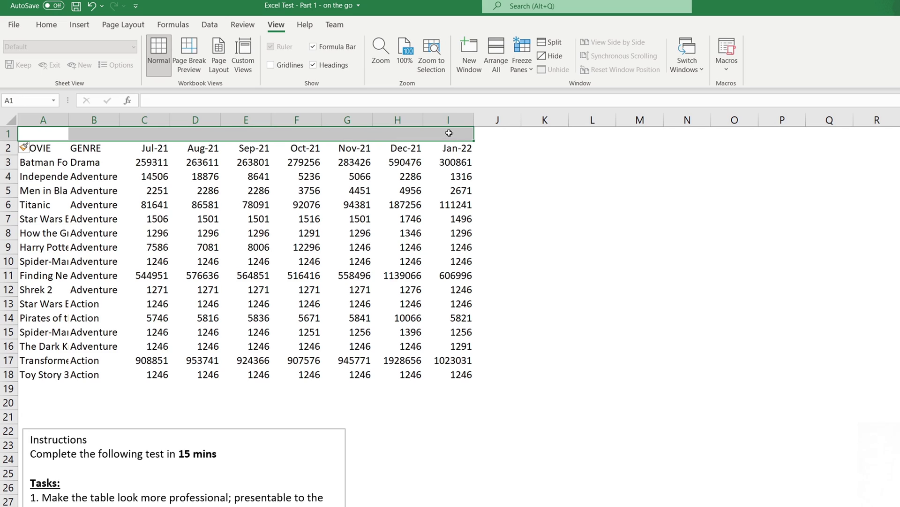
click(46, 24)
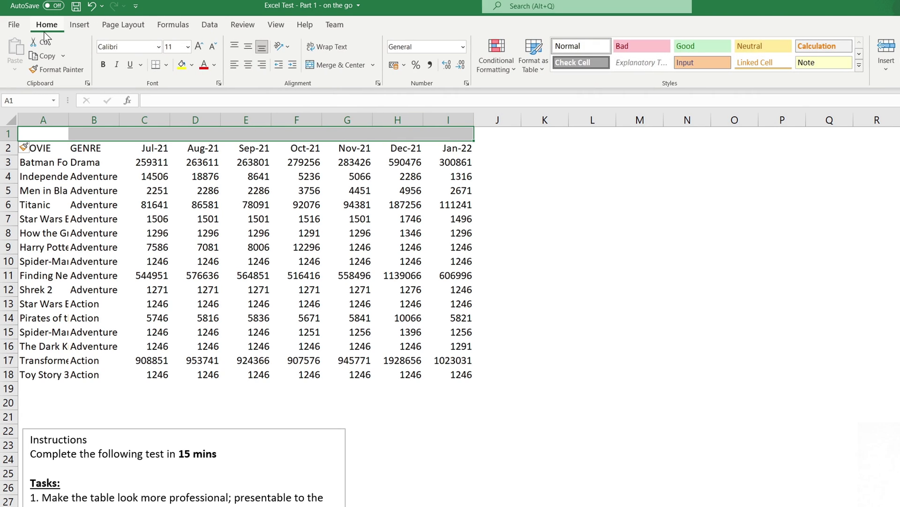
click(336, 68)
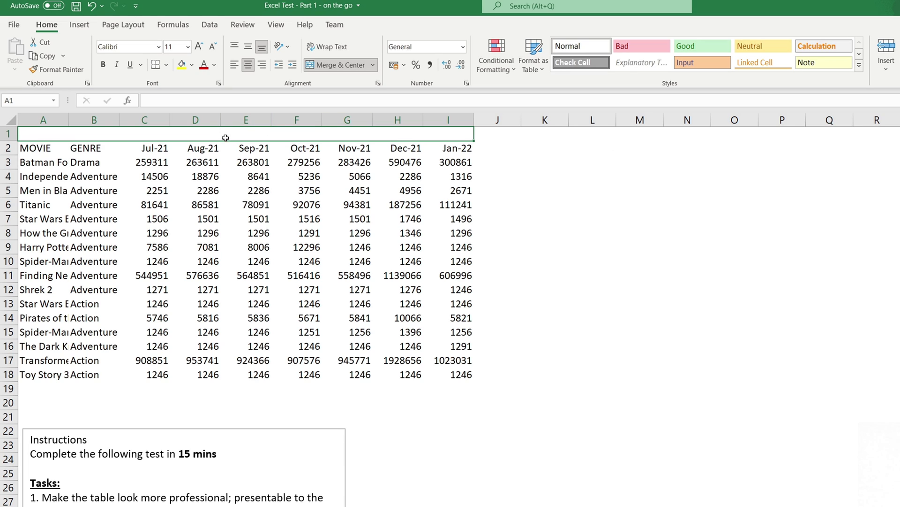
Enter the title "Revenue by Movie" in the merged cell above the table.
double_click(225, 137)
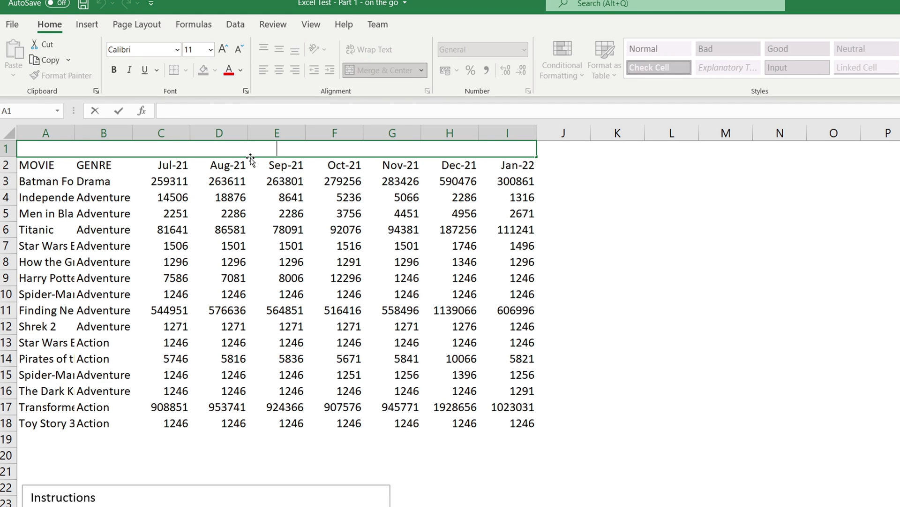
text(Revenue b)
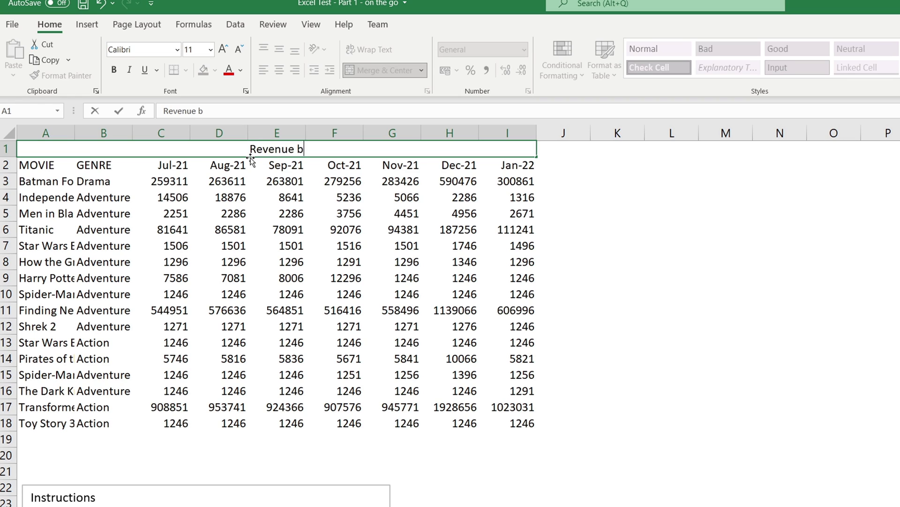
text(y Movie)
key(ctrl+Return)
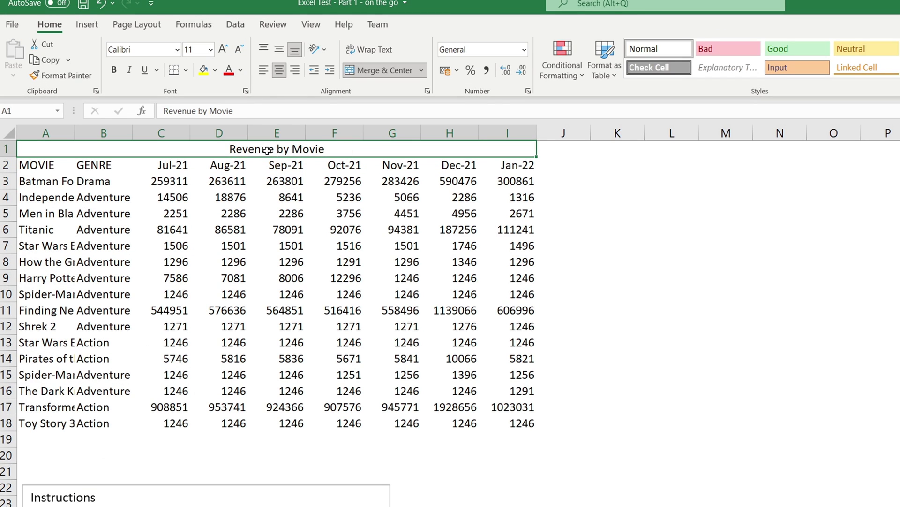
Format the table title with a light blue fill, bold text and a larger font size.
click(215, 70)
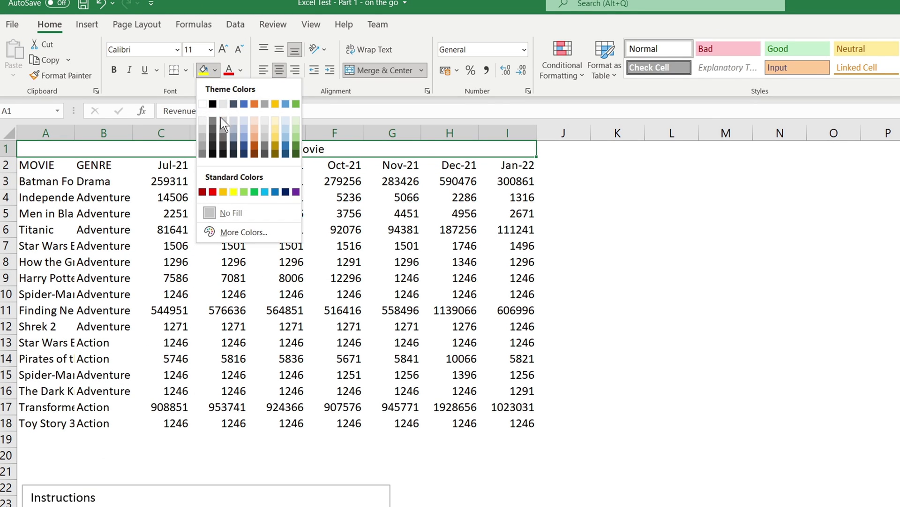
click(285, 121)
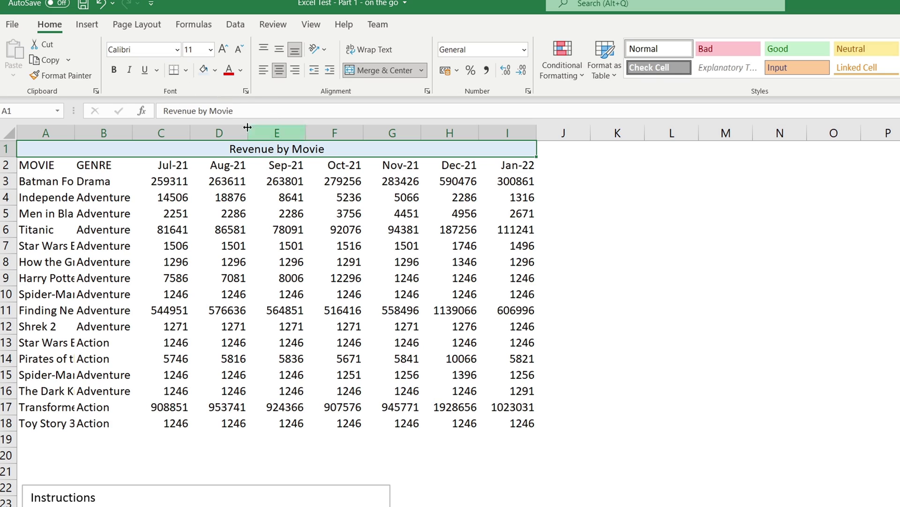
click(113, 71)
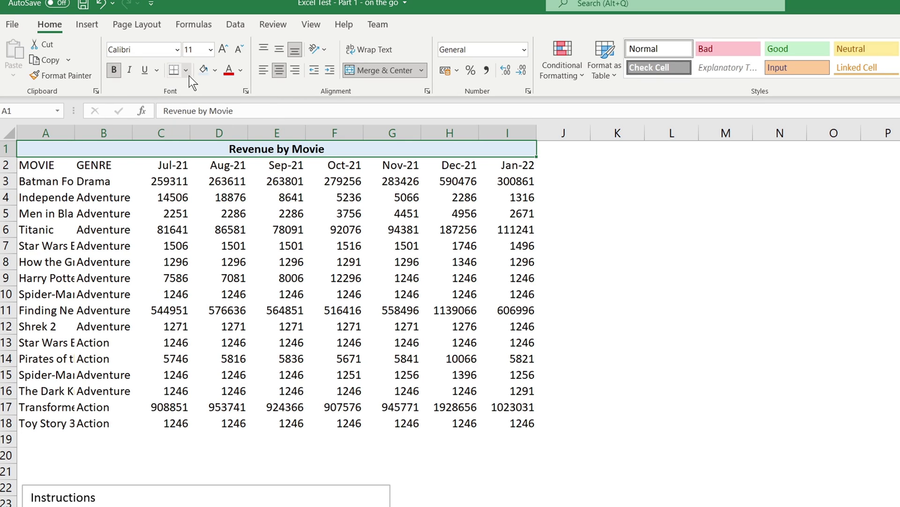
click(223, 51)
click(218, 185)
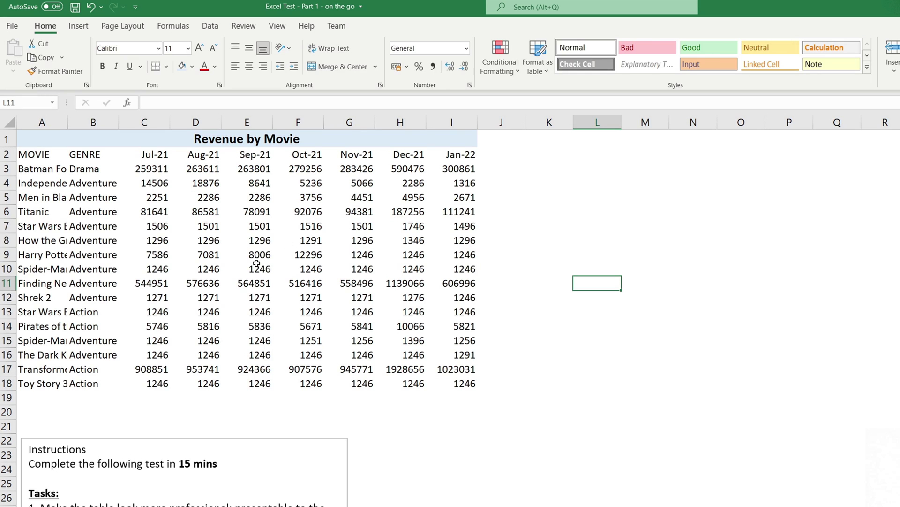
Apply all borders to the whole table range A1:I18 using the fine dotted line style.
click(114, 201)
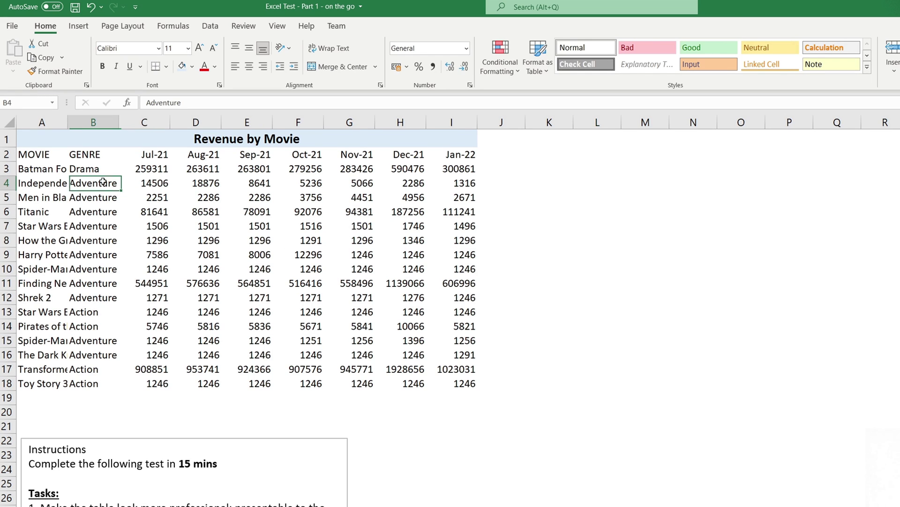
click(166, 66)
mouse_move(246, 400)
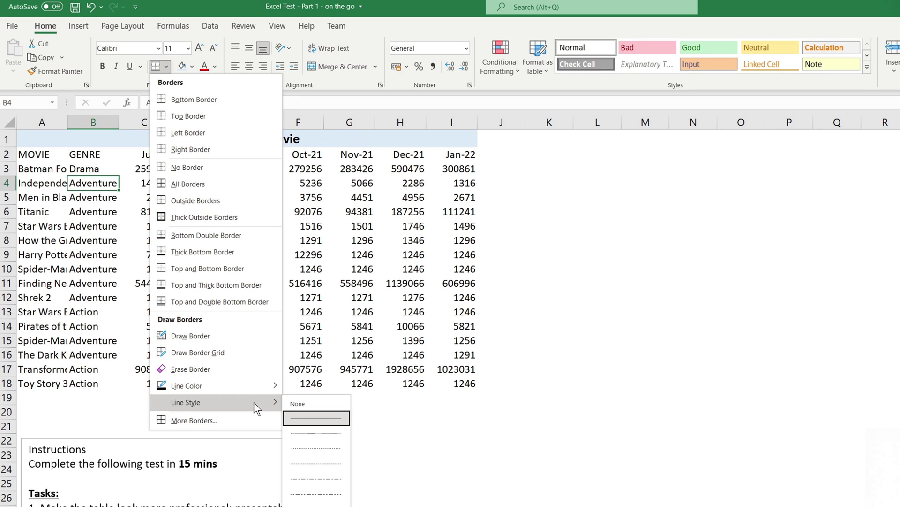
click(315, 433)
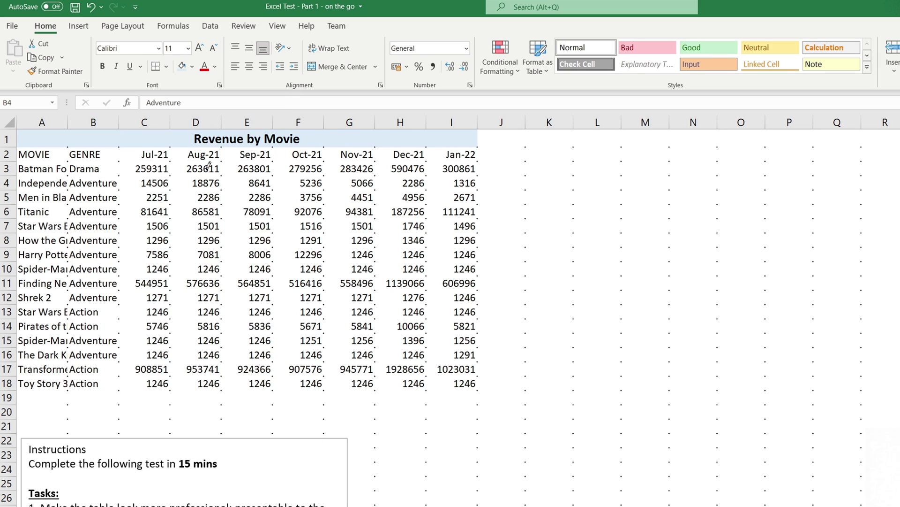
key(Escape)
click(256, 209)
drag(242, 140, 262, 382)
click(166, 67)
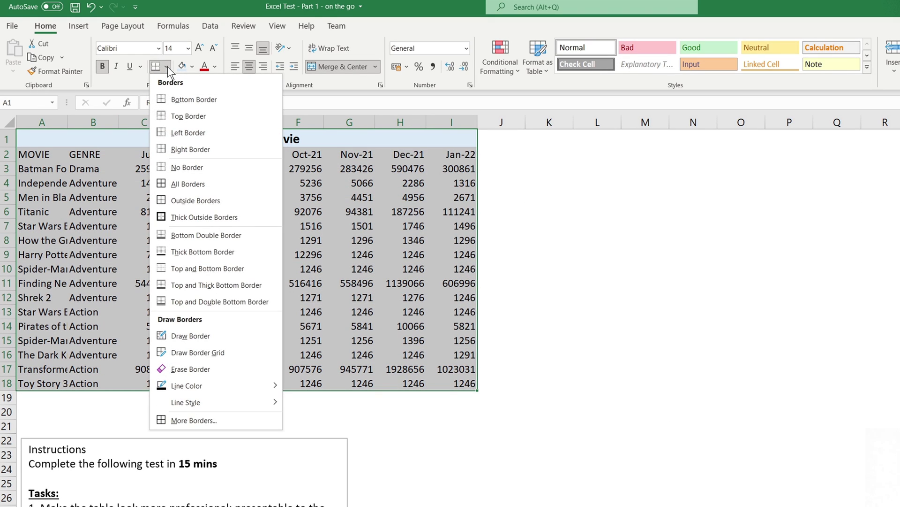
click(192, 187)
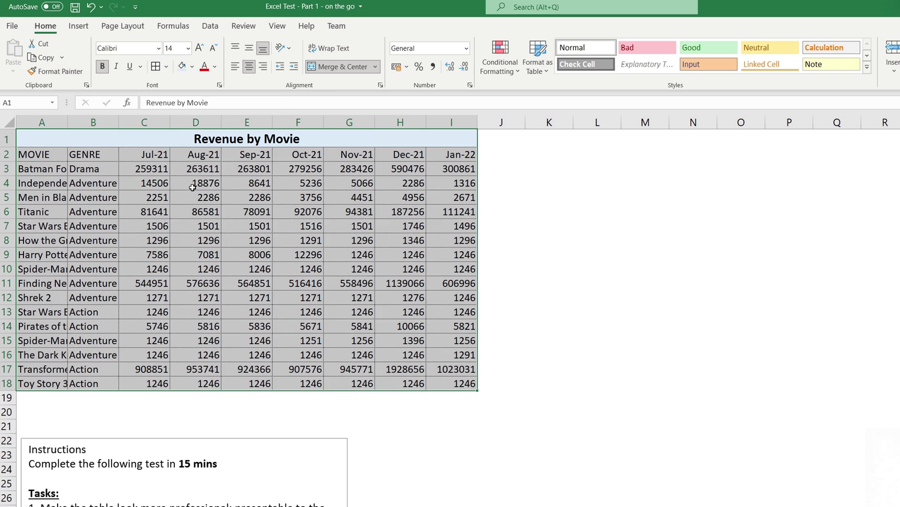
click(608, 234)
drag(150, 154, 454, 369)
click(569, 324)
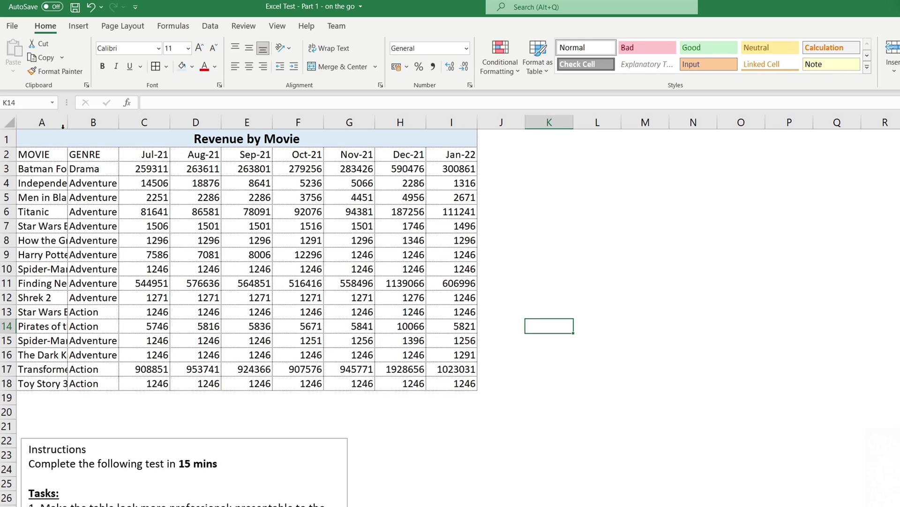
Fit column A to the full movie titles and widen columns B to I, with equal widths for the month columns.
click(64, 256)
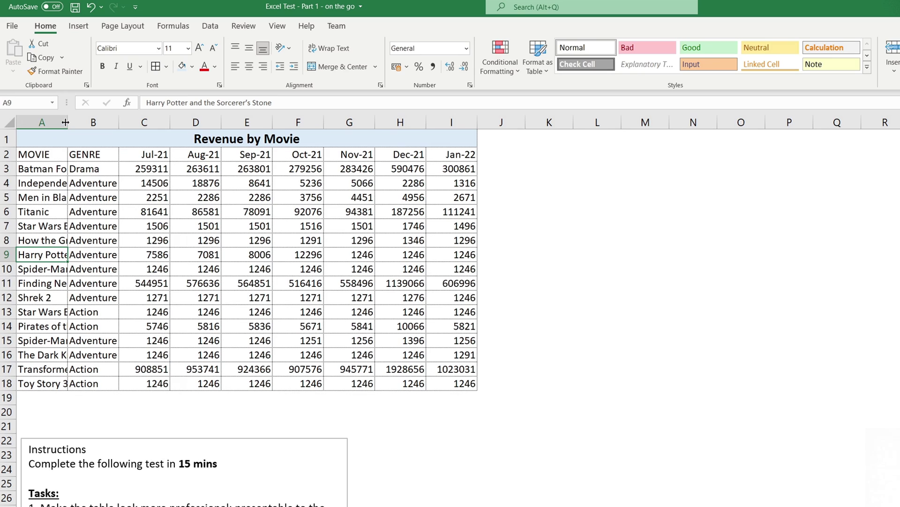
drag(65, 122, 145, 122)
drag(79, 169, 131, 236)
click(131, 236)
drag(123, 120, 544, 122)
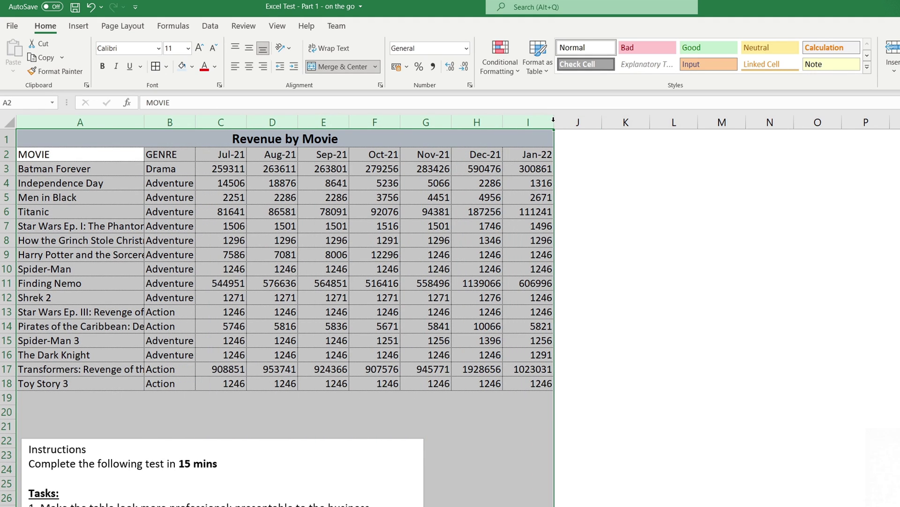
double_click(553, 122)
click(569, 212)
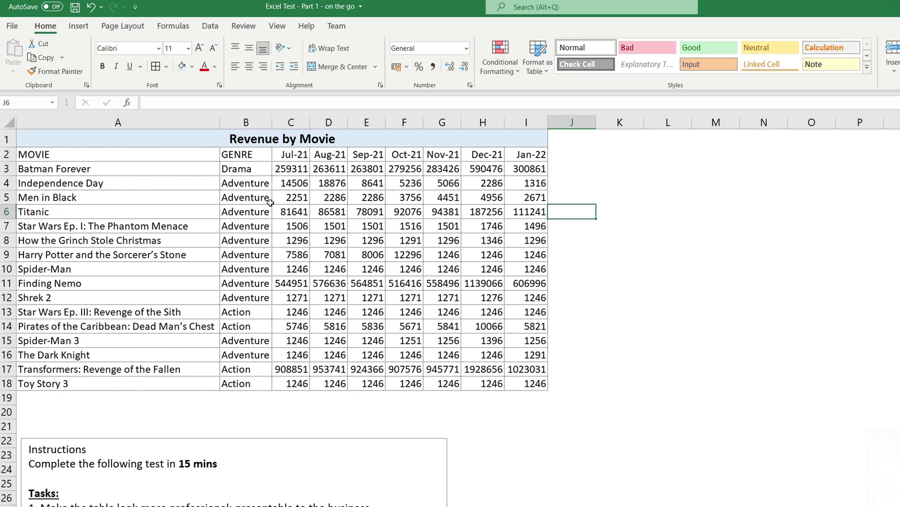
drag(220, 123, 599, 127)
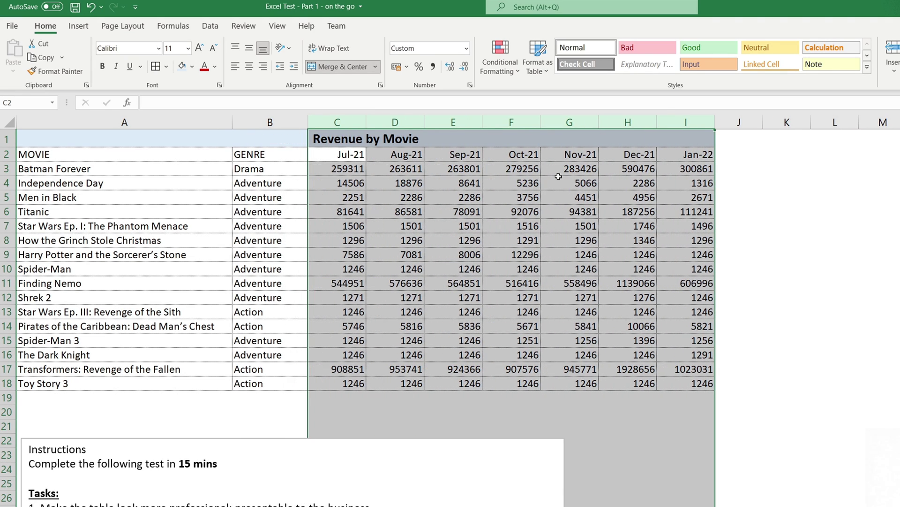
click(525, 210)
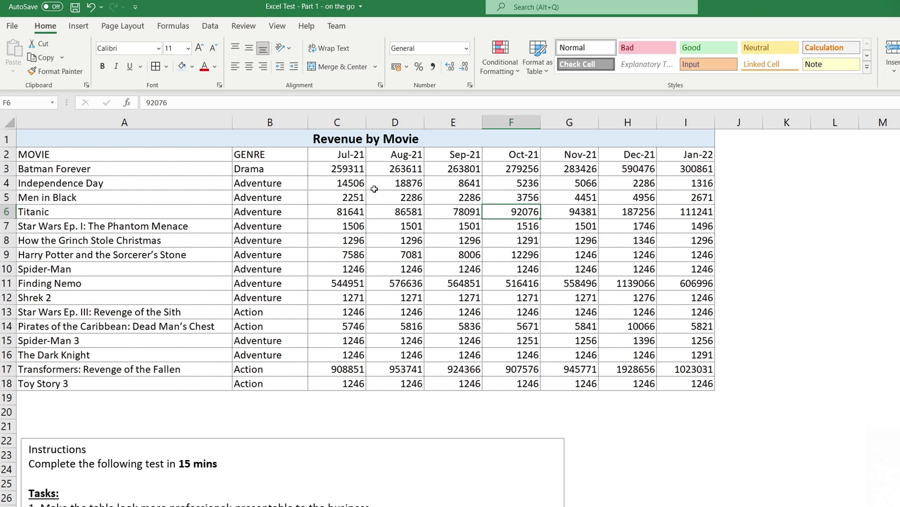
Format the revenue figures in C3:I18 as dollar accounting values and widen columns C to I to fit them.
drag(347, 169, 713, 390)
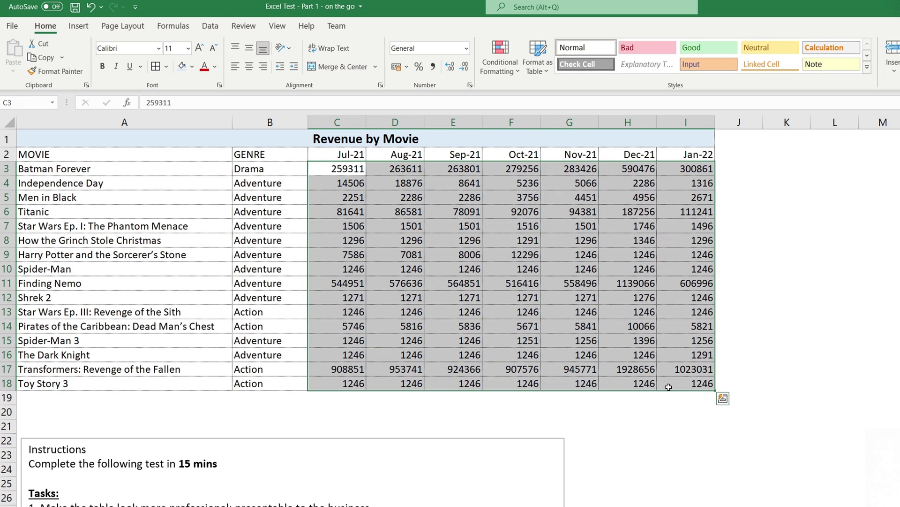
click(406, 66)
click(439, 99)
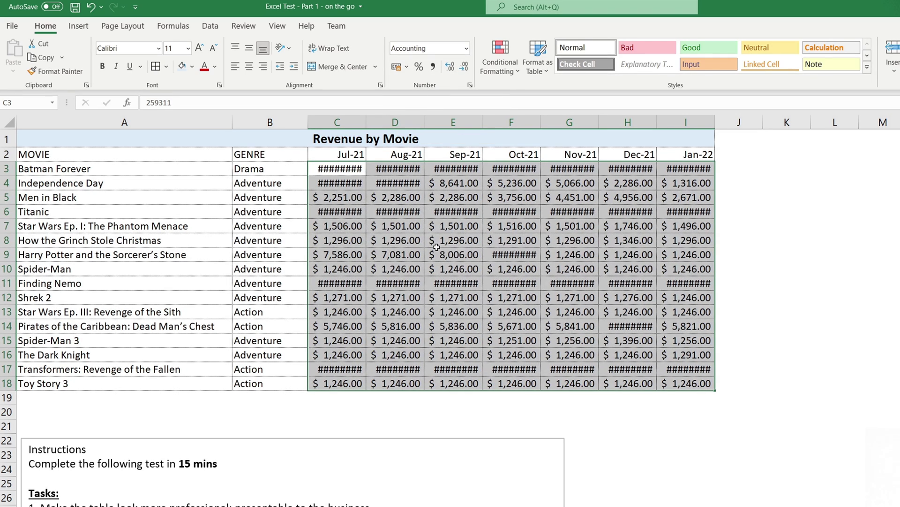
click(439, 285)
drag(336, 122, 738, 123)
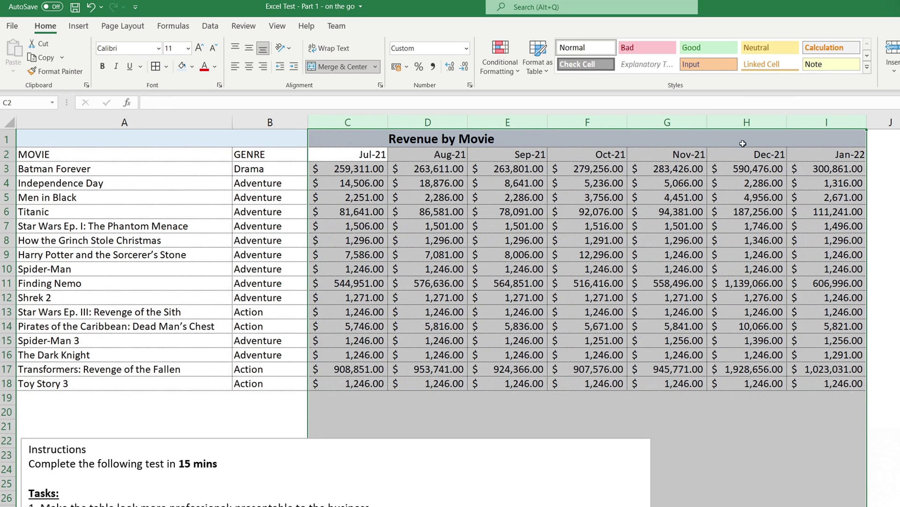
click(738, 230)
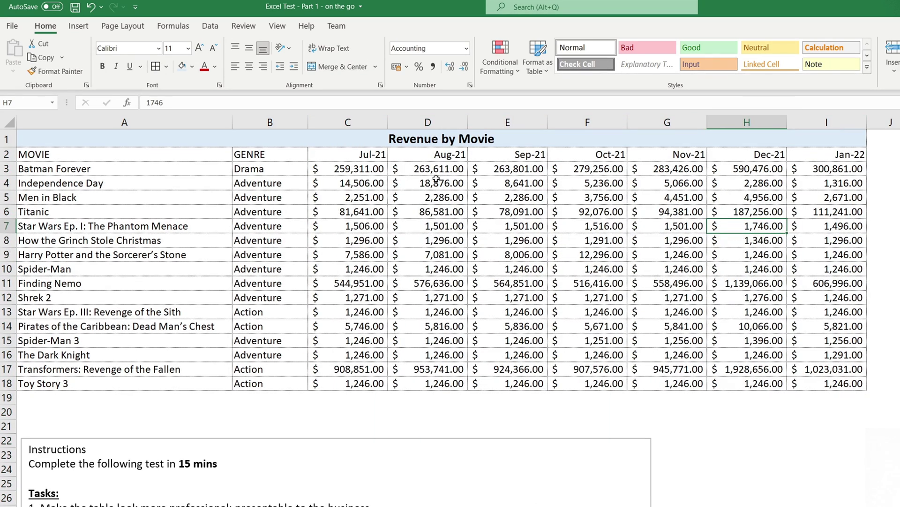
Remove both decimal places from the revenue figures in C3:I18.
drag(842, 173, 333, 384)
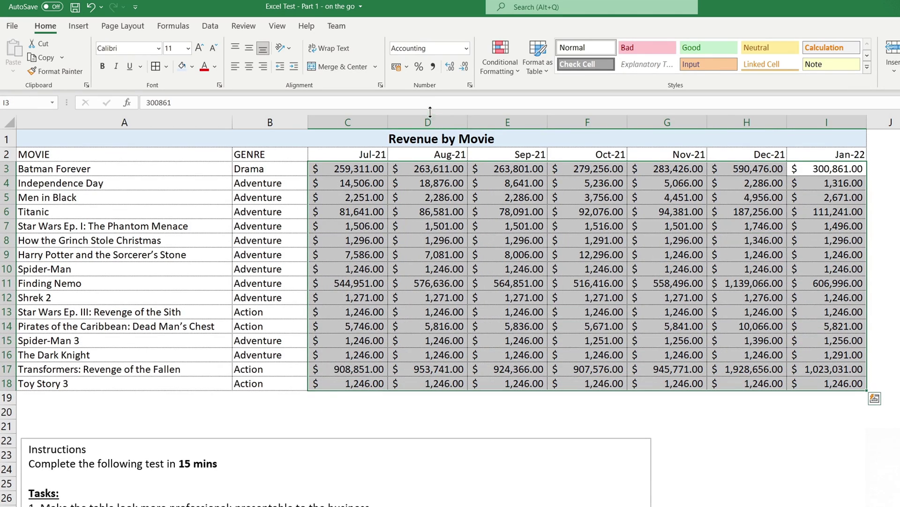
click(449, 69)
click(462, 67)
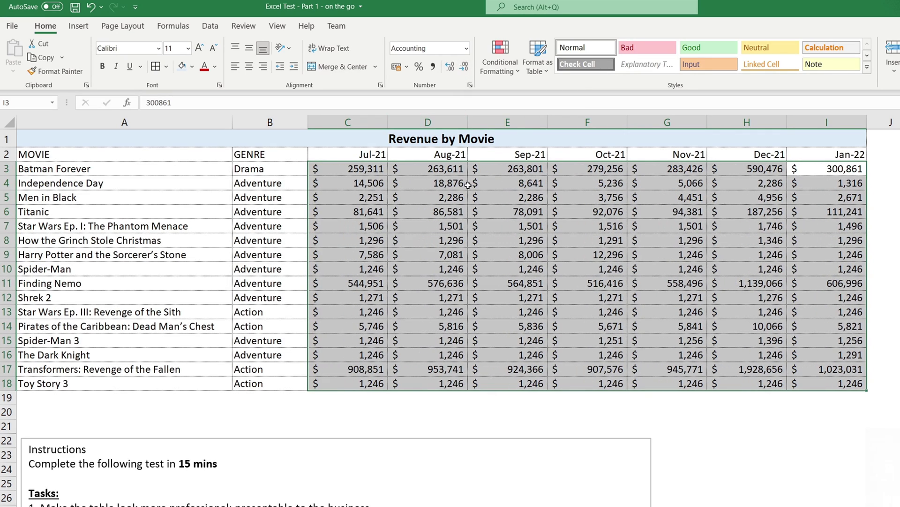
click(768, 265)
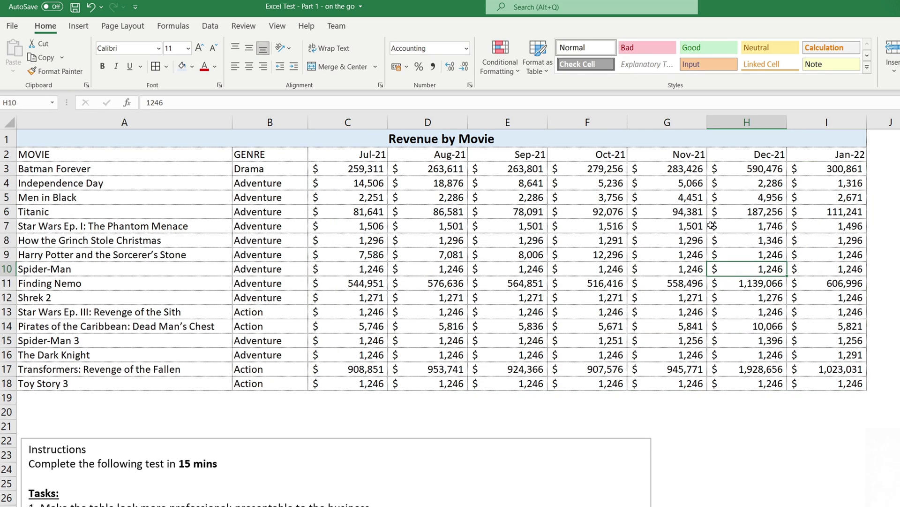
Center and bold the column headers in A2:I2.
drag(164, 152, 816, 153)
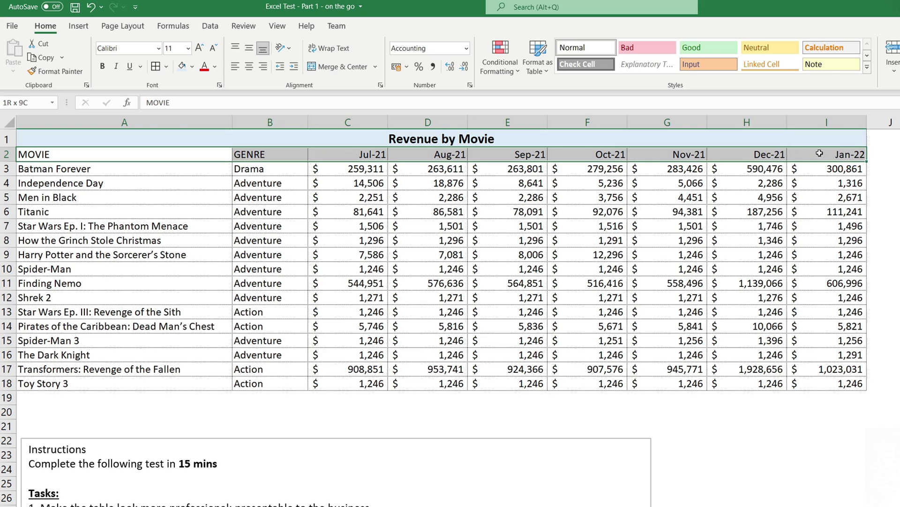
click(248, 67)
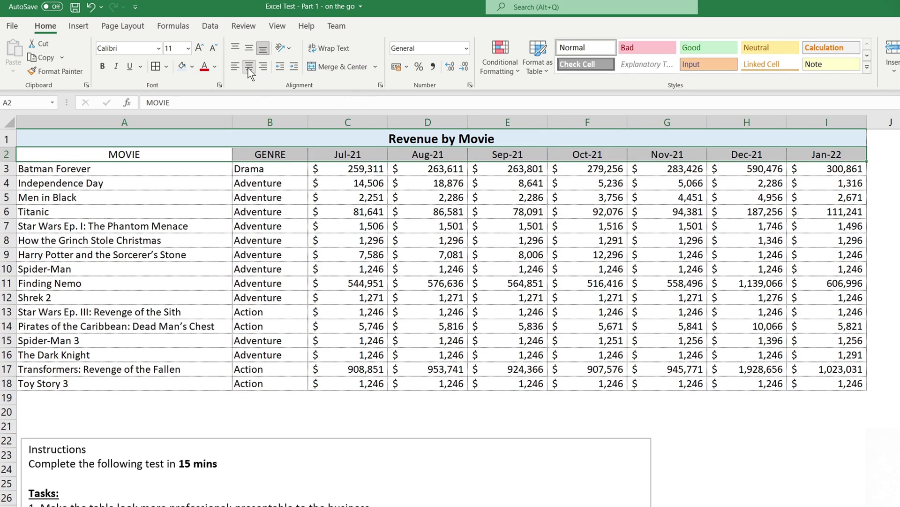
click(102, 68)
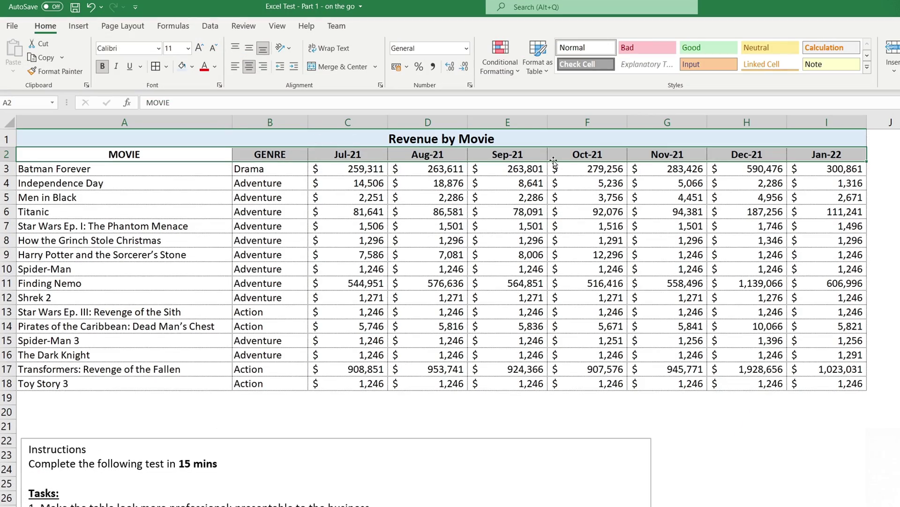
click(820, 222)
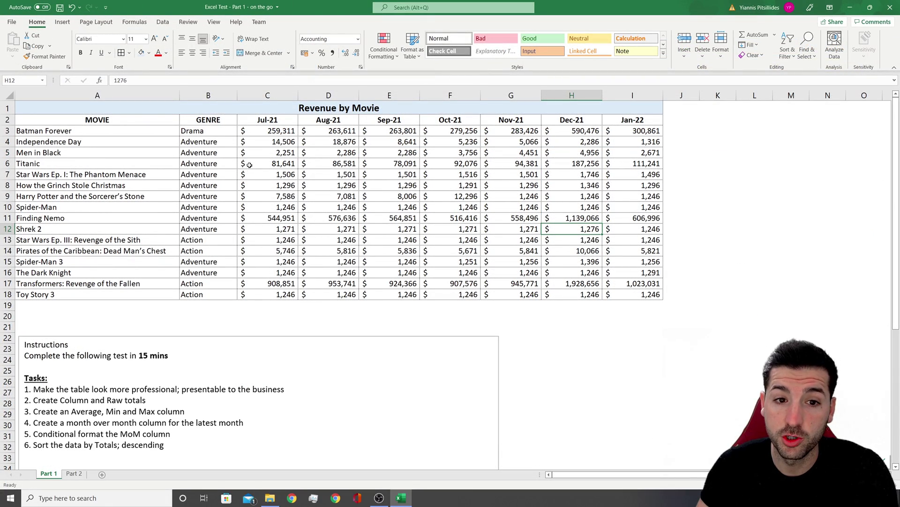
drag(285, 389, 33, 389)
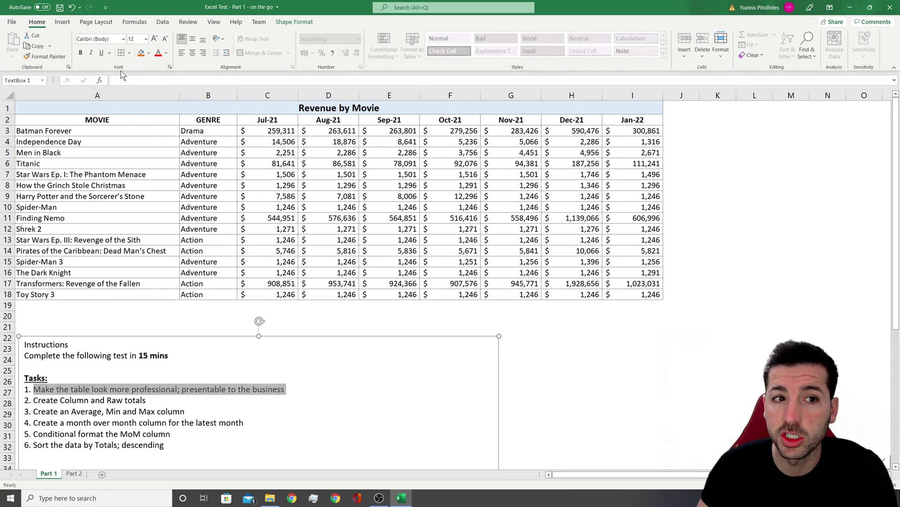
click(376, 218)
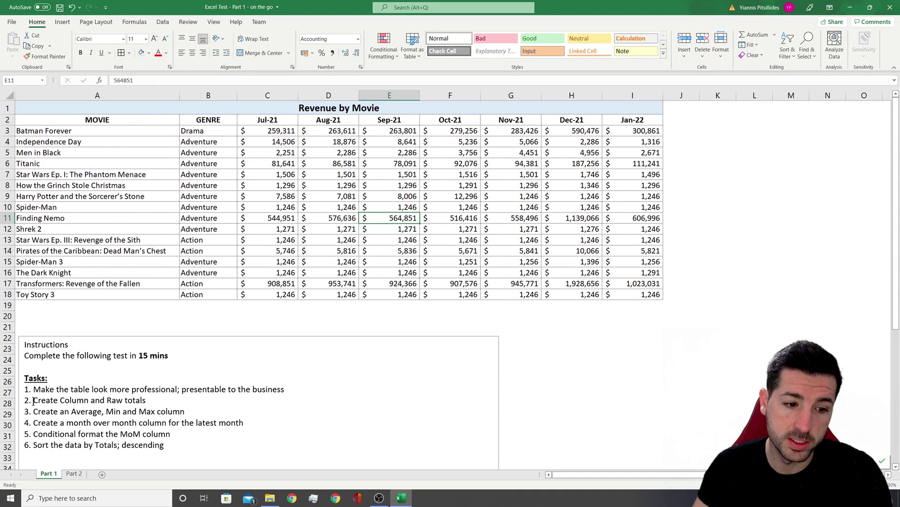
drag(33, 400, 134, 405)
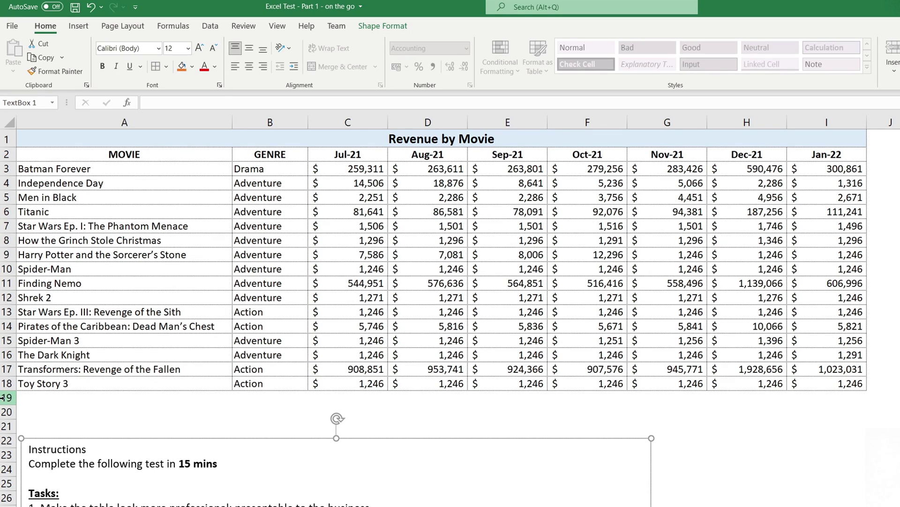
drag(30, 400, 835, 382)
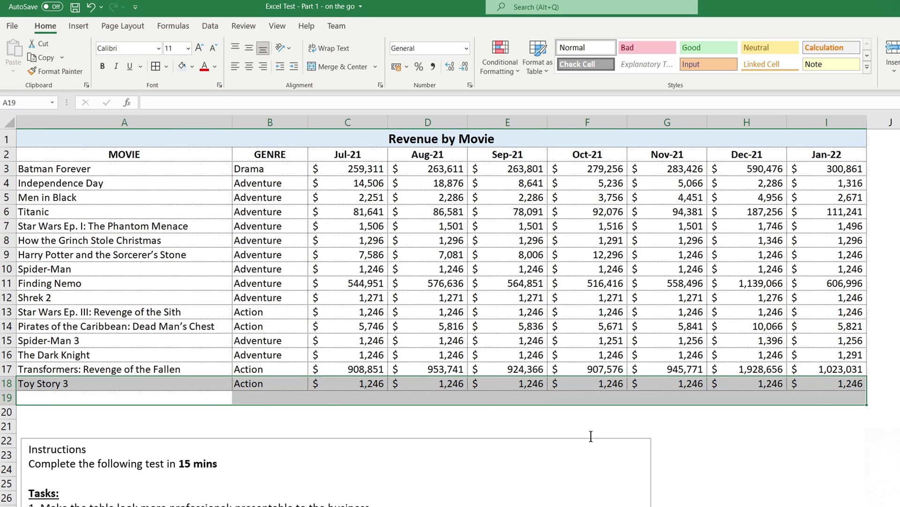
Enter the row label "Totals" in cell A19 below the last movie.
click(114, 401)
text(Tota)
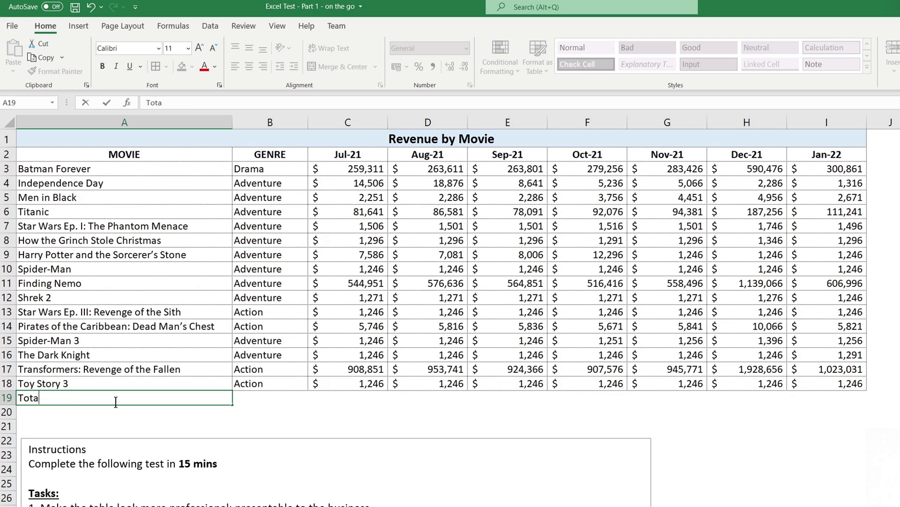
text(ls)
key(Tab)
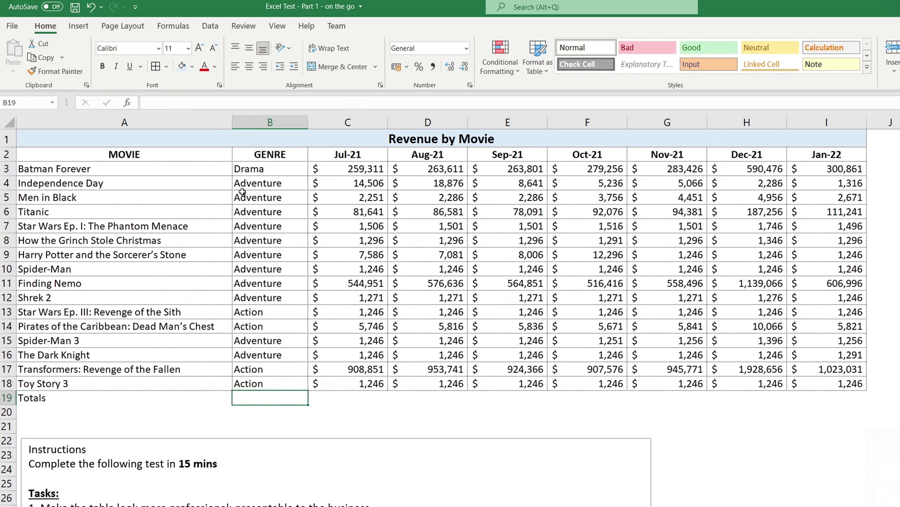
Total the Jul-21 revenue in cell C19 with the formula =SUM(C3:C18).
drag(361, 385, 353, 167)
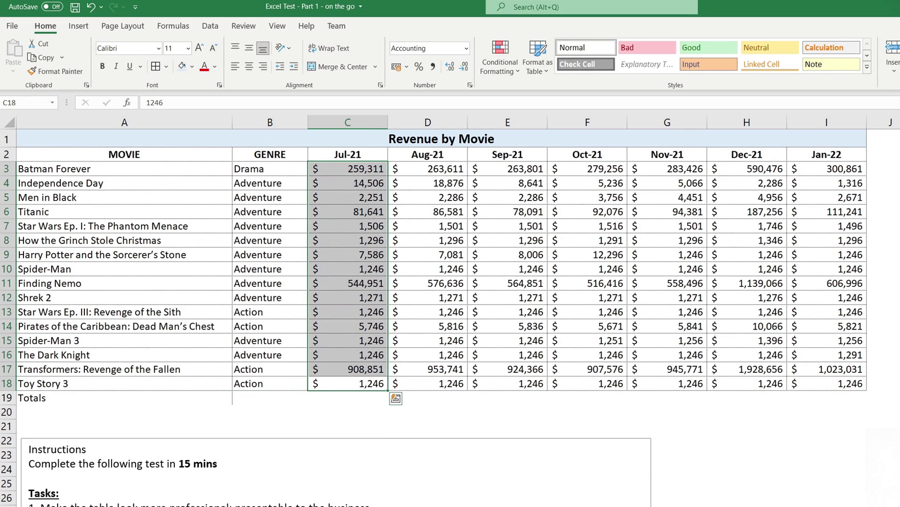
scroll(450, 309, up, 2)
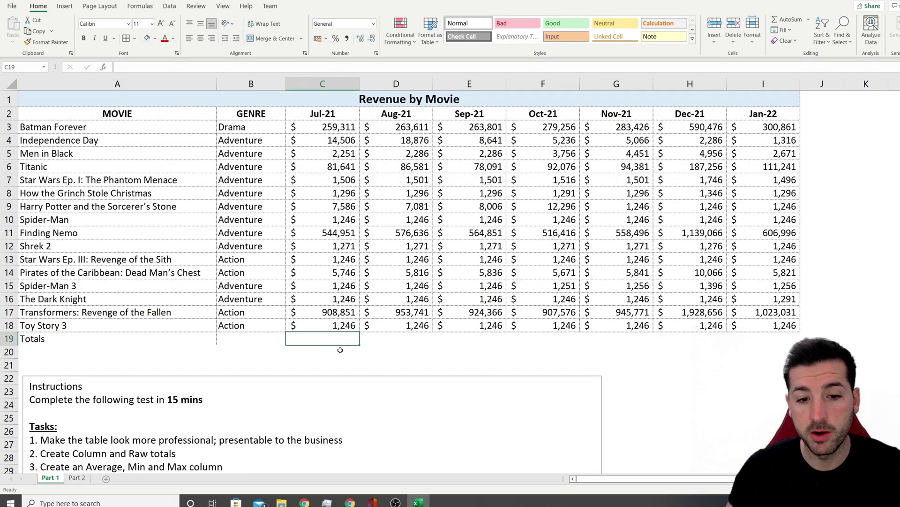
text(=)
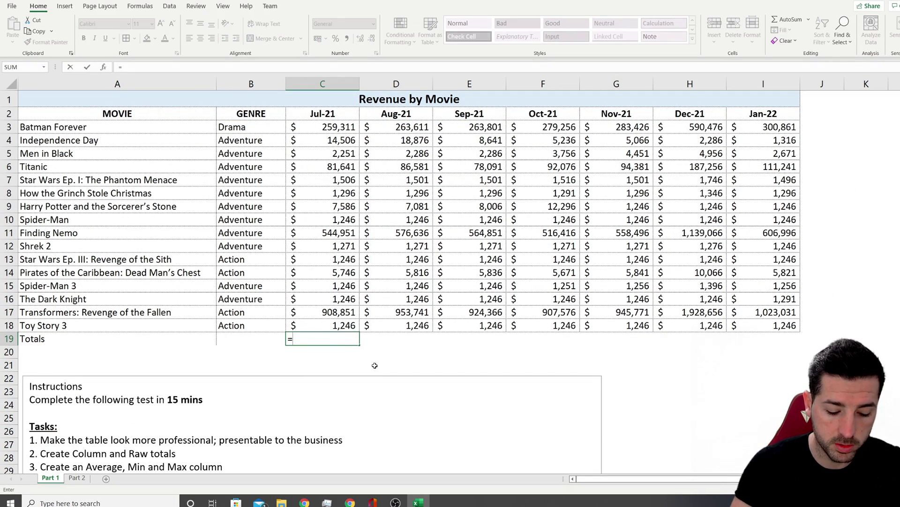
text(sum()
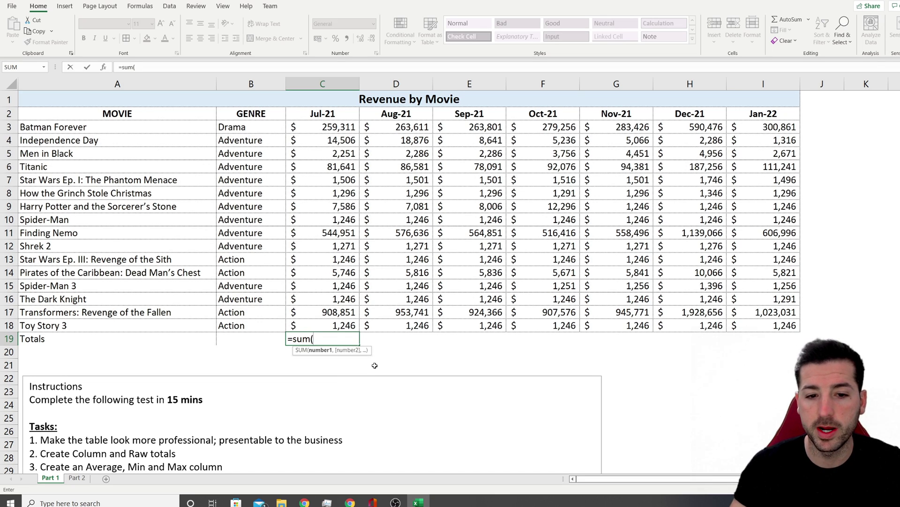
drag(341, 327, 325, 127)
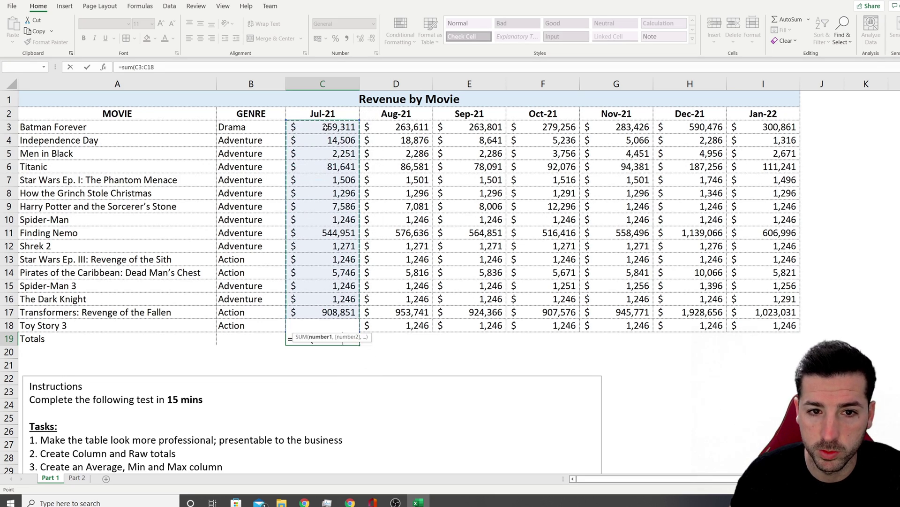
text())
key(Return)
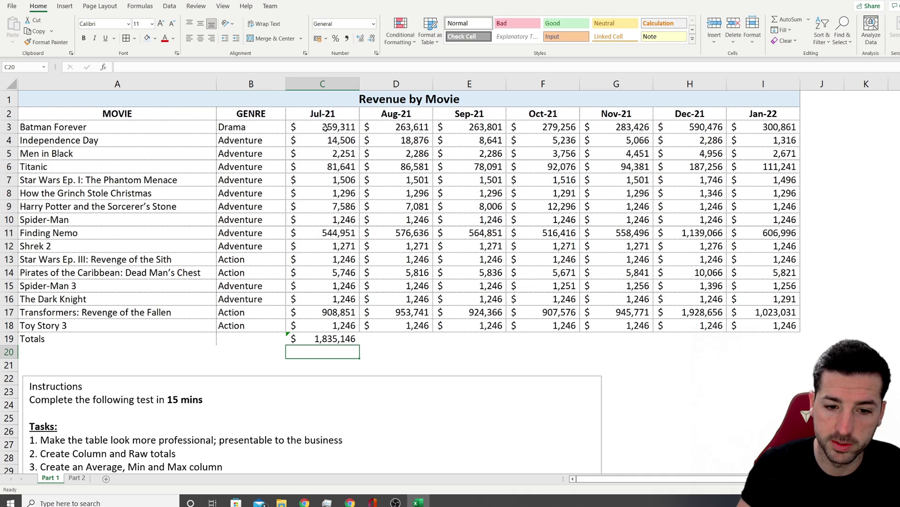
click(334, 342)
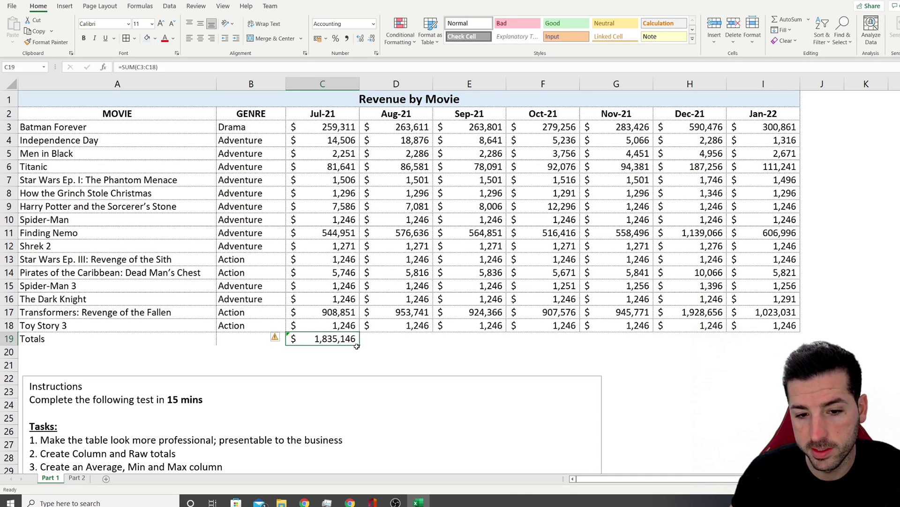
Copy the Jul-21 total formula across D19:I19 and check the copied formulas for Aug-21 and Sep-21.
drag(359, 346, 769, 340)
click(408, 342)
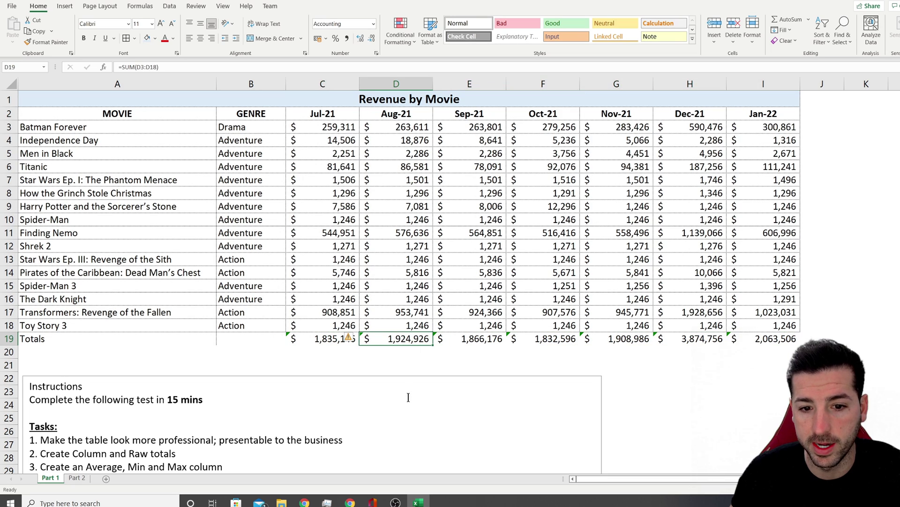
click(360, 67)
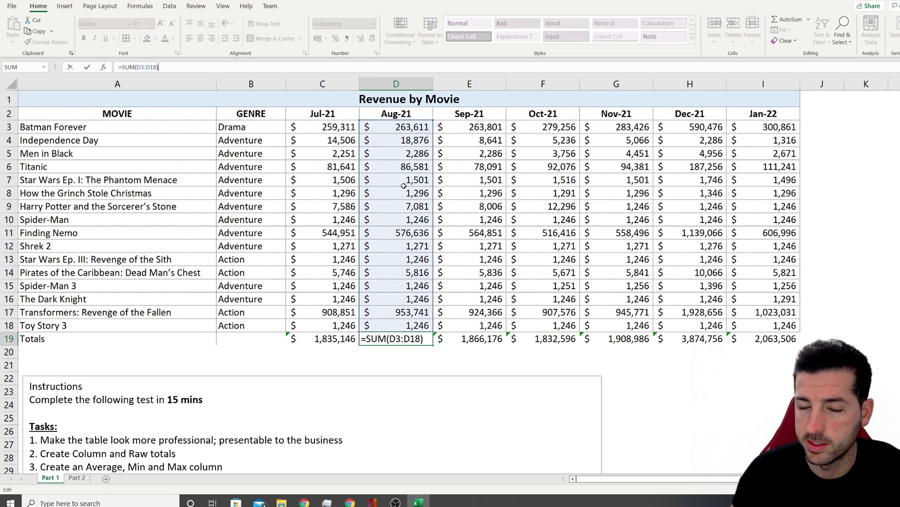
click(479, 336)
click(303, 67)
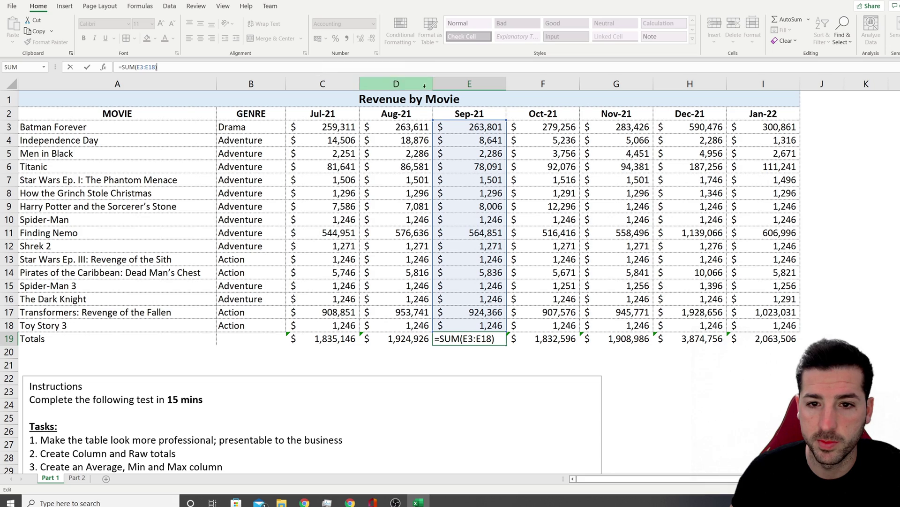
key(ctrl+Return)
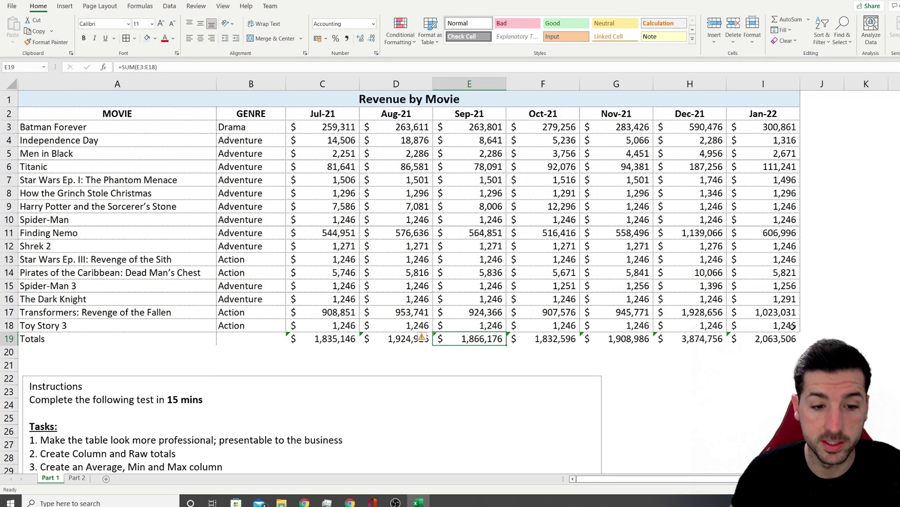
Apply the table's cell borders to the Totals row through the Jan-22 column.
drag(31, 337, 769, 339)
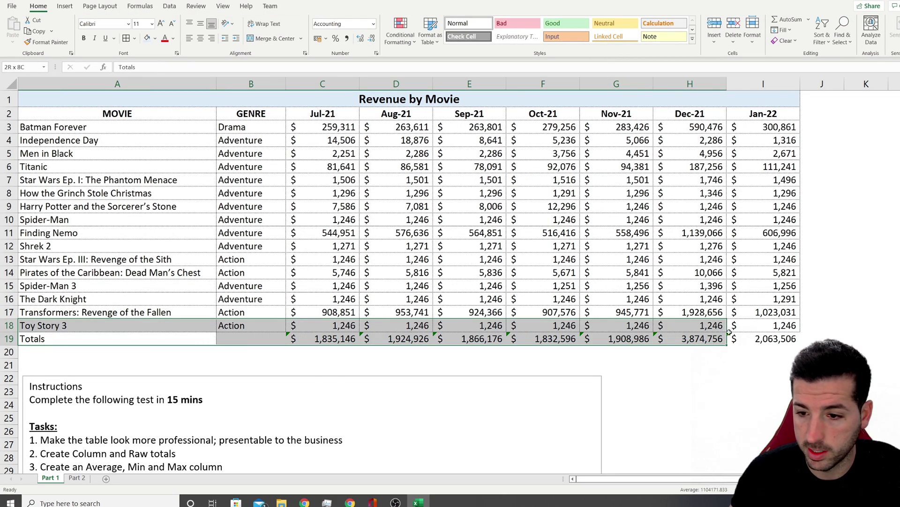
click(127, 38)
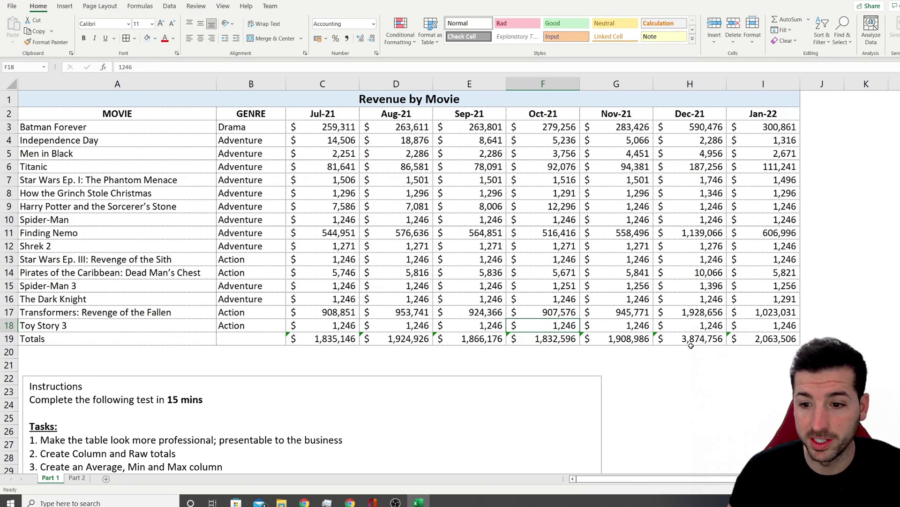
click(691, 343)
key(Right)
Add a "Totals" header in J2 and total the Batman Forever row in J3 with =SUM(C3:I3).
click(809, 116)
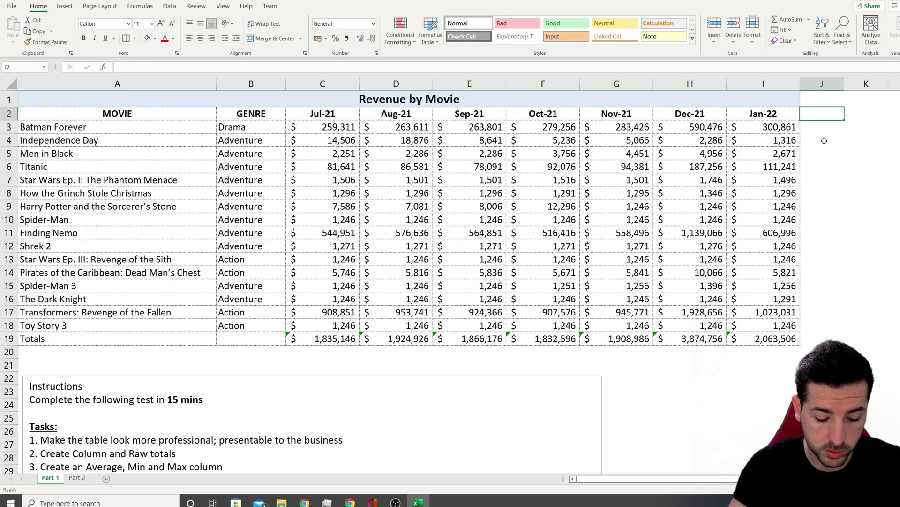
text(Totals)
key(Return)
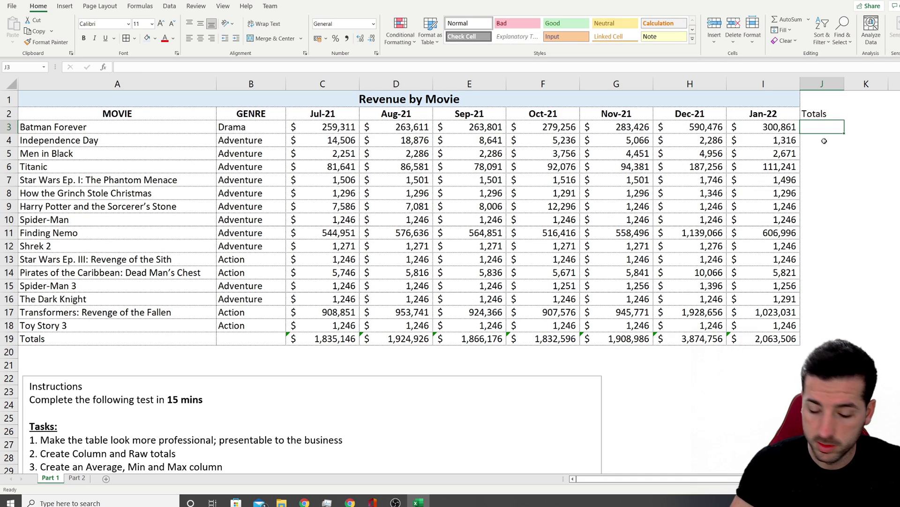
text(=sum()
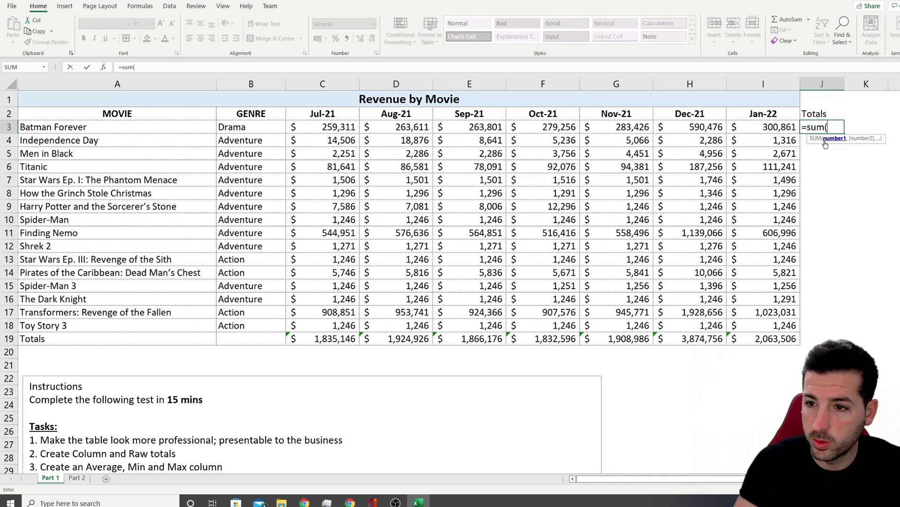
drag(322, 129, 753, 129)
key(Return)
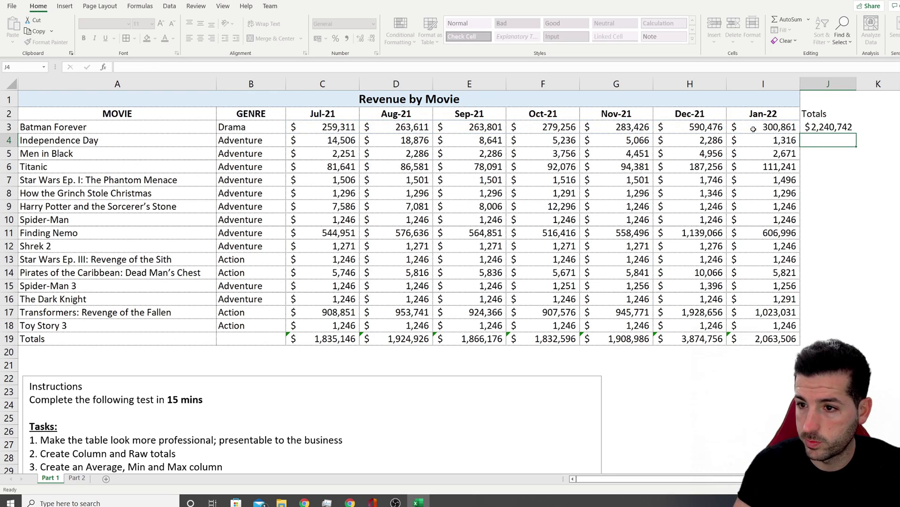
Fill the row total formula from J3 down through the Totals row in J19.
click(842, 129)
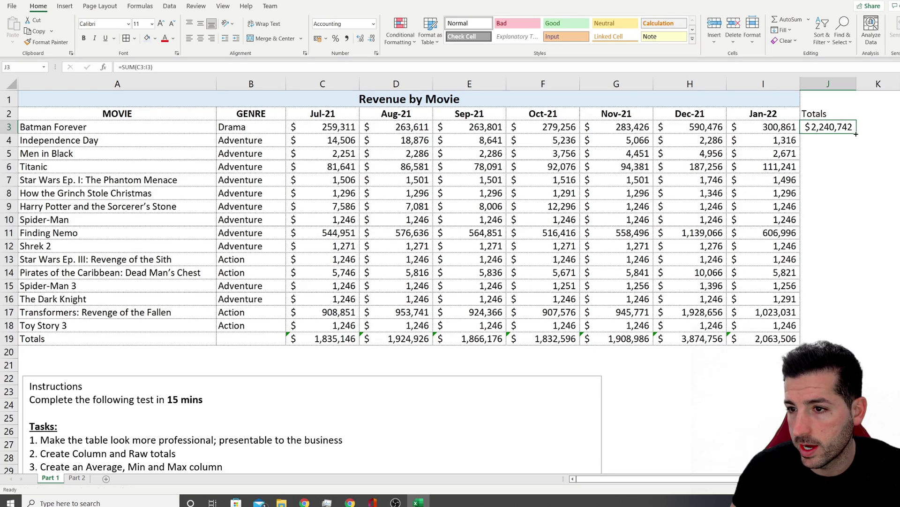
double_click(856, 134)
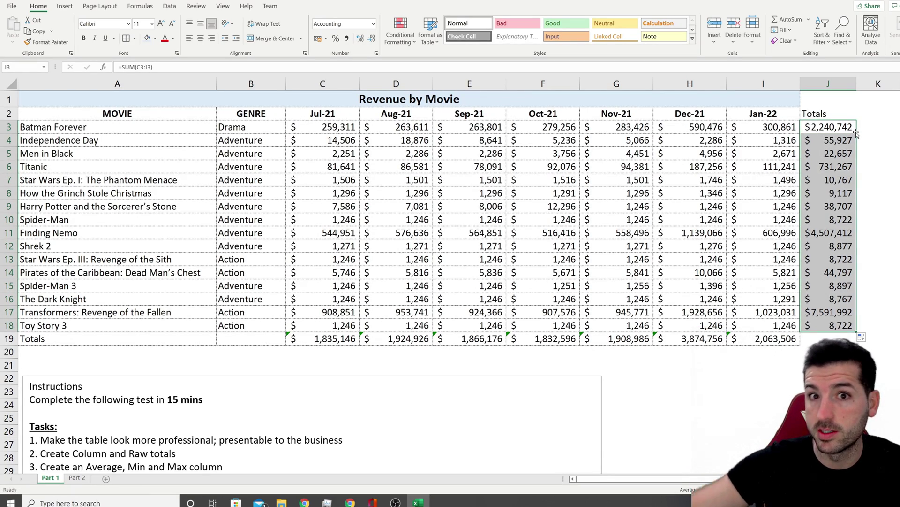
click(842, 326)
click(773, 339)
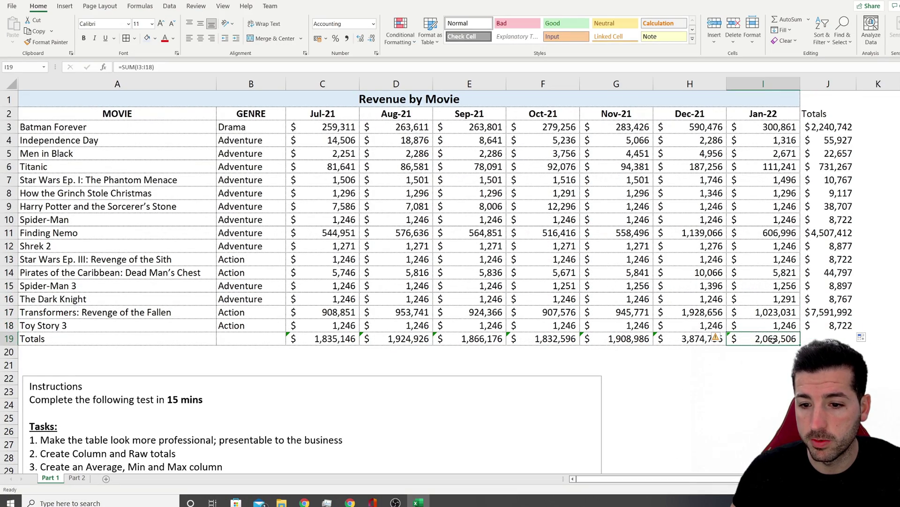
click(850, 321)
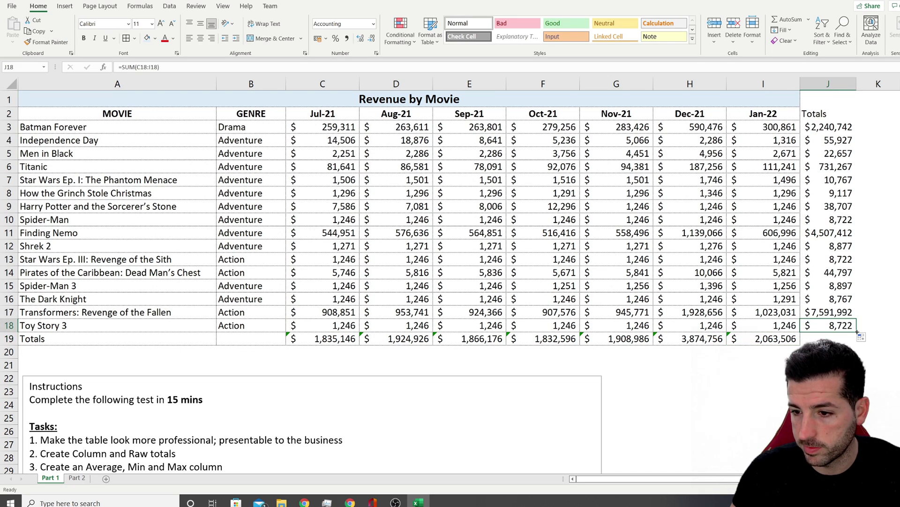
drag(856, 331, 851, 344)
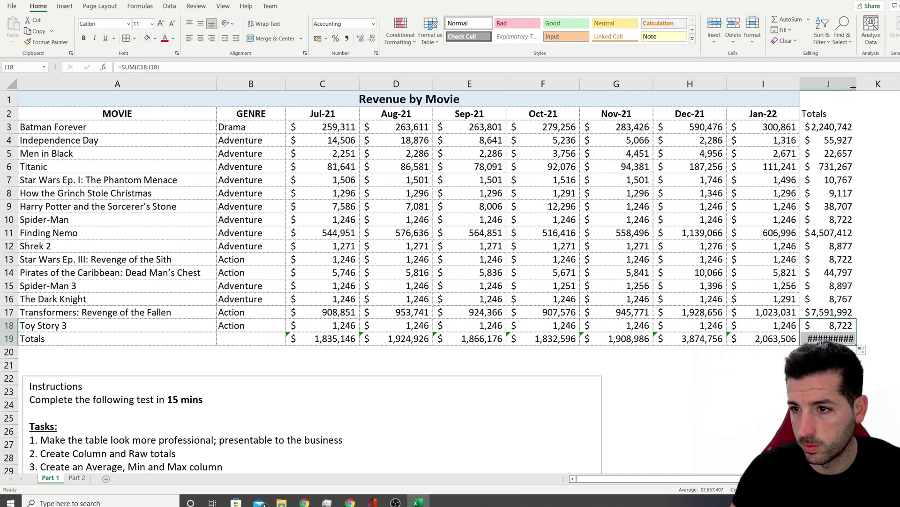
Widen column J so that the grand total in J19 fits.
drag(853, 88, 874, 87)
drag(318, 123, 800, 299)
click(797, 299)
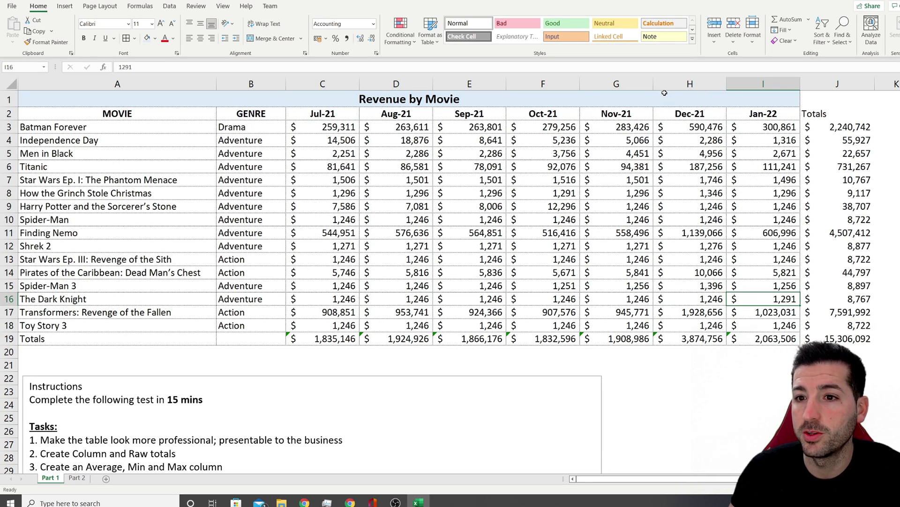
Unmerge the "Revenue by Movie" title and merge and center it again across A1:J1.
click(750, 99)
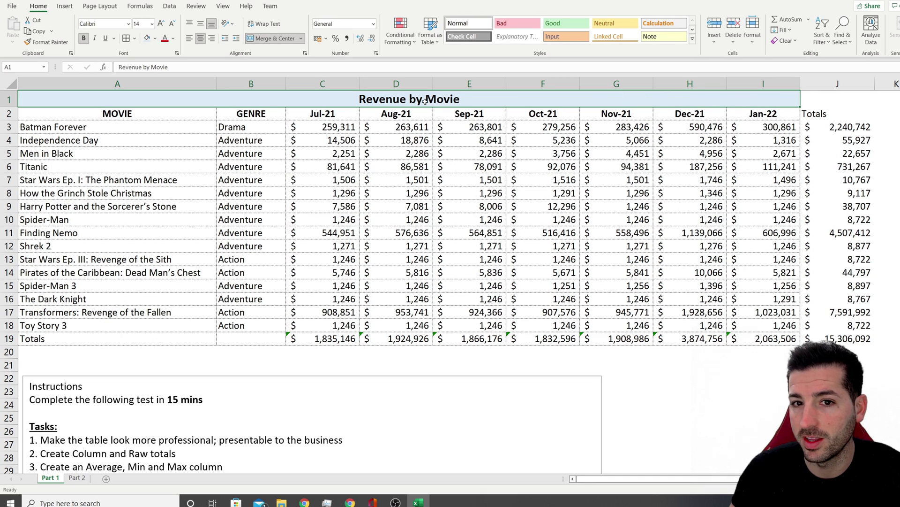
click(830, 112)
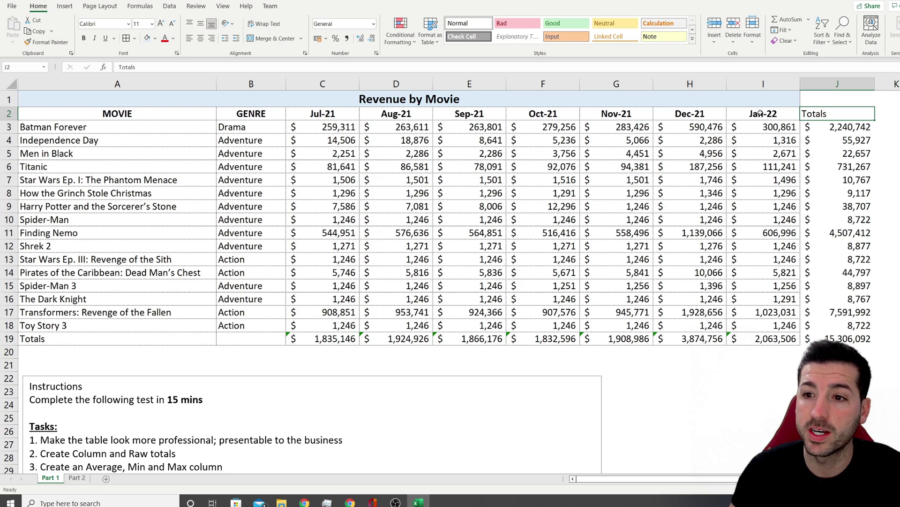
click(780, 100)
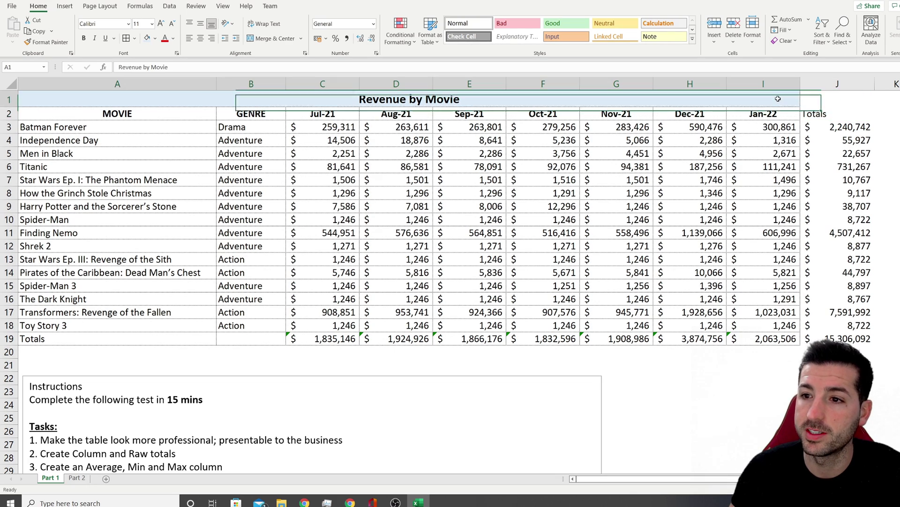
click(284, 43)
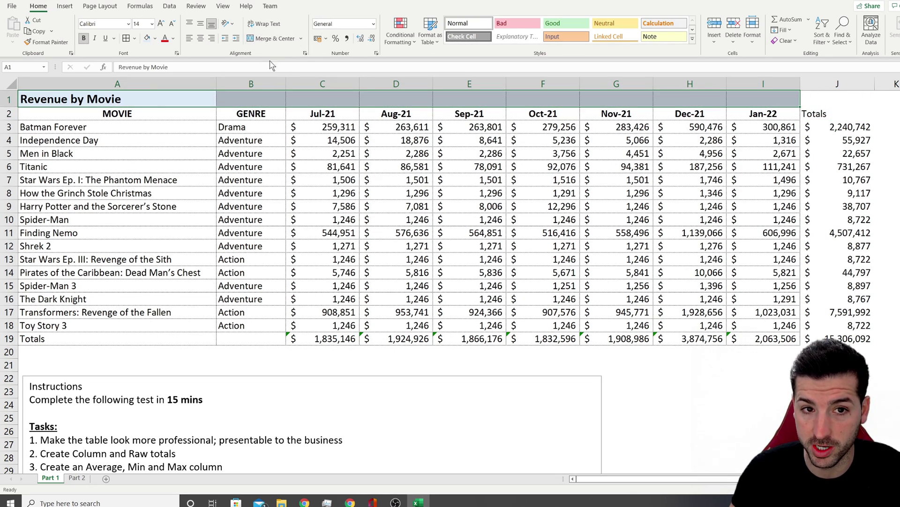
mouse_move(128, 99)
mouse_down()
mouse_move(839, 113)
mouse_move(837, 99)
mouse_up()
click(275, 39)
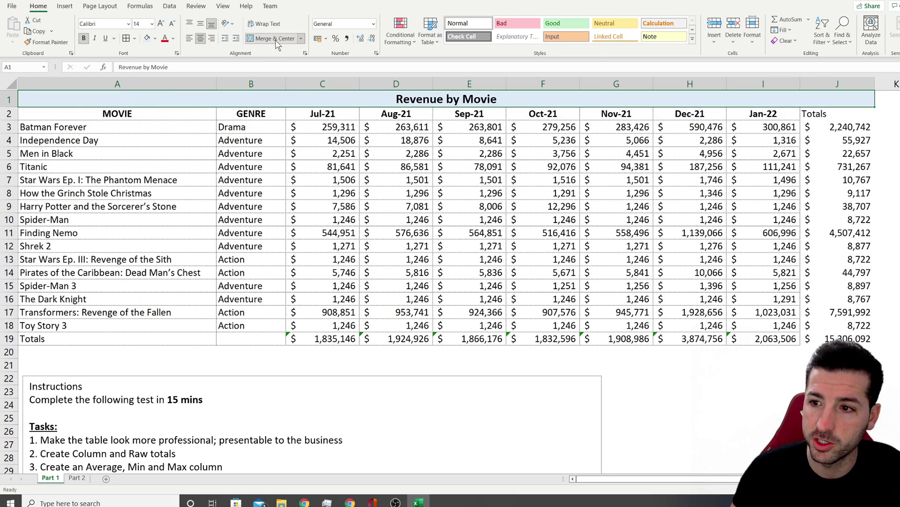
Review the test's task list and compare the formatting of the Jan-22 and Totals columns.
click(830, 157)
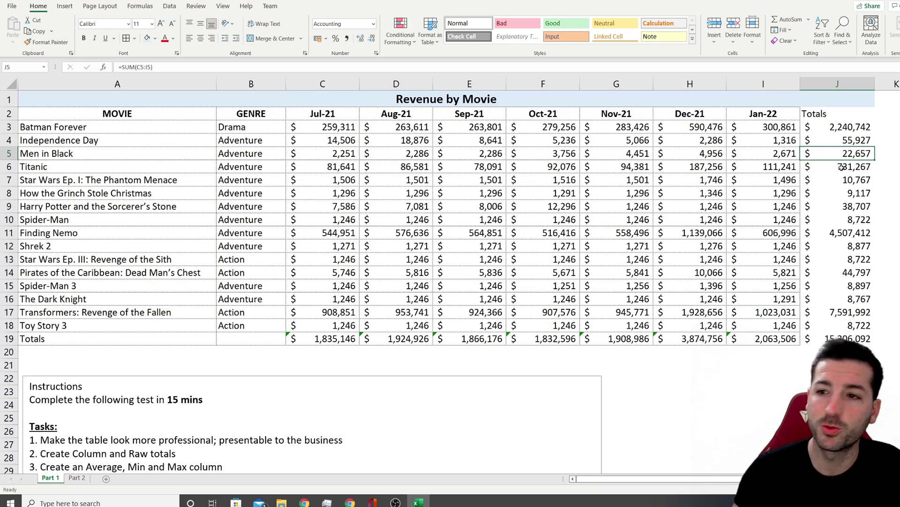
scroll(254, 424, down, 1)
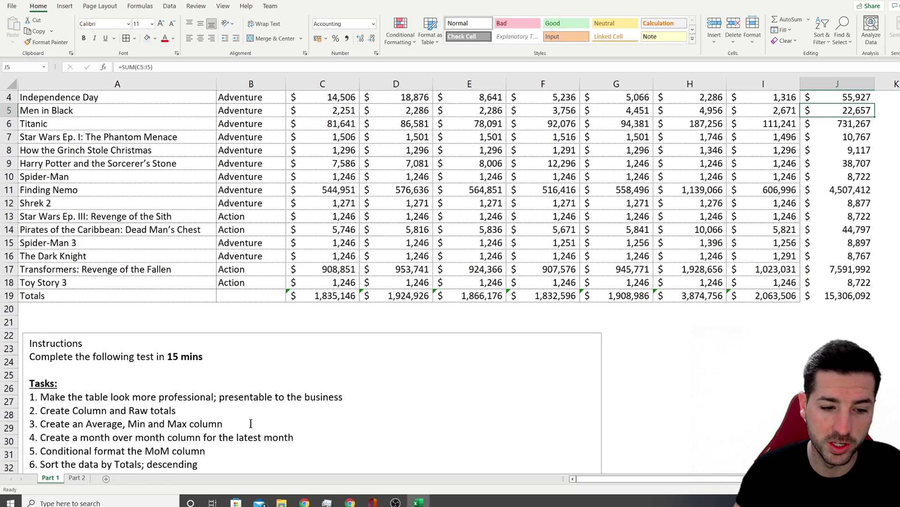
scroll(251, 424, down, 1)
scroll(702, 230, up, 2)
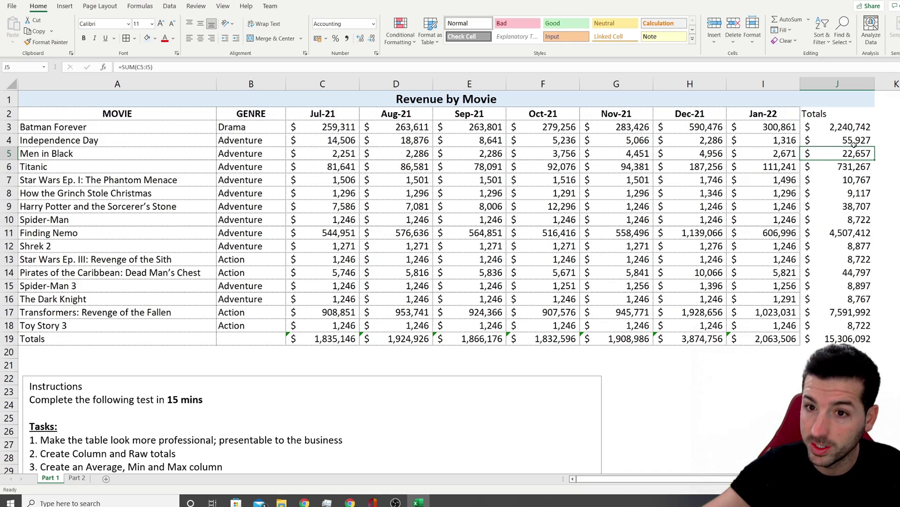
click(766, 117)
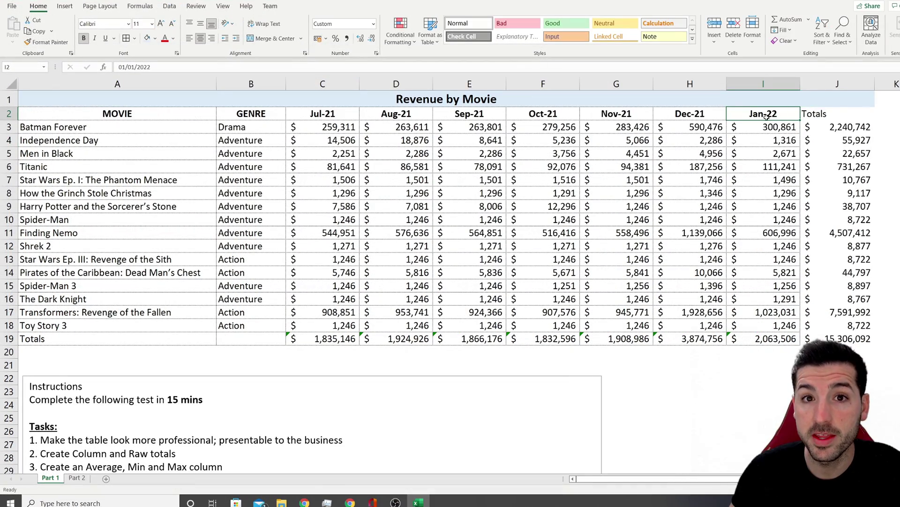
click(828, 114)
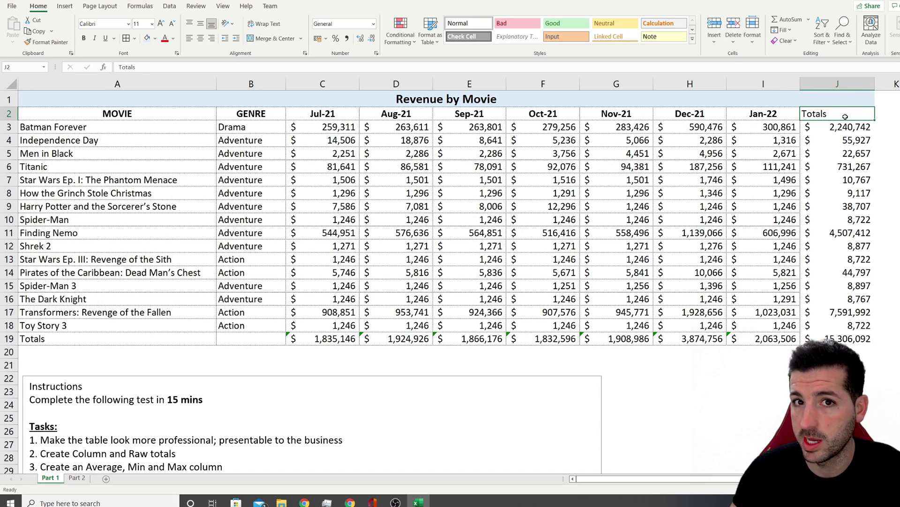
click(764, 116)
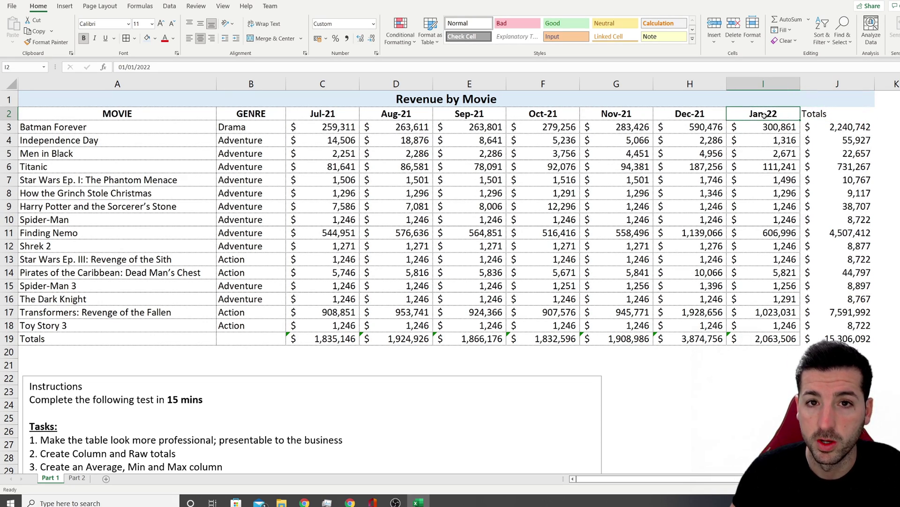
click(776, 203)
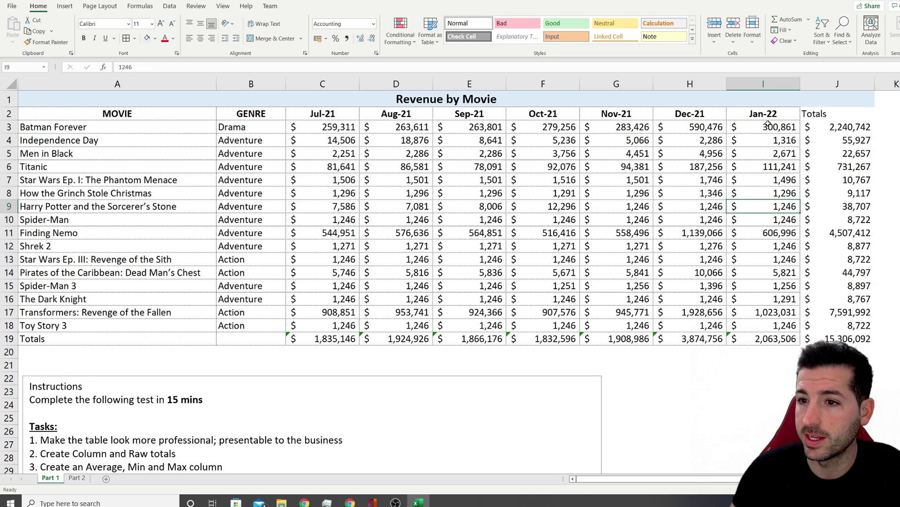
Copy the formatting of the Jan-22 column I2:I19 onto the Totals column J2:J19 with Format Painter.
drag(769, 114, 785, 334)
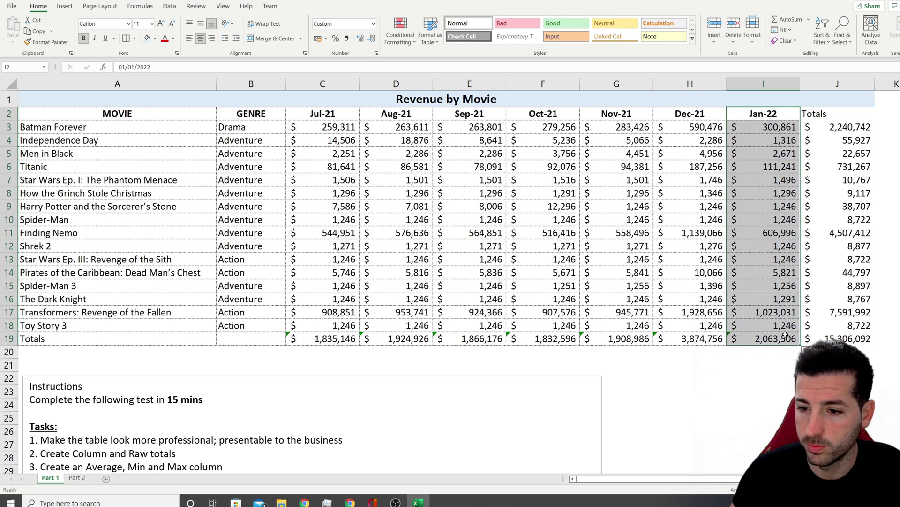
click(47, 42)
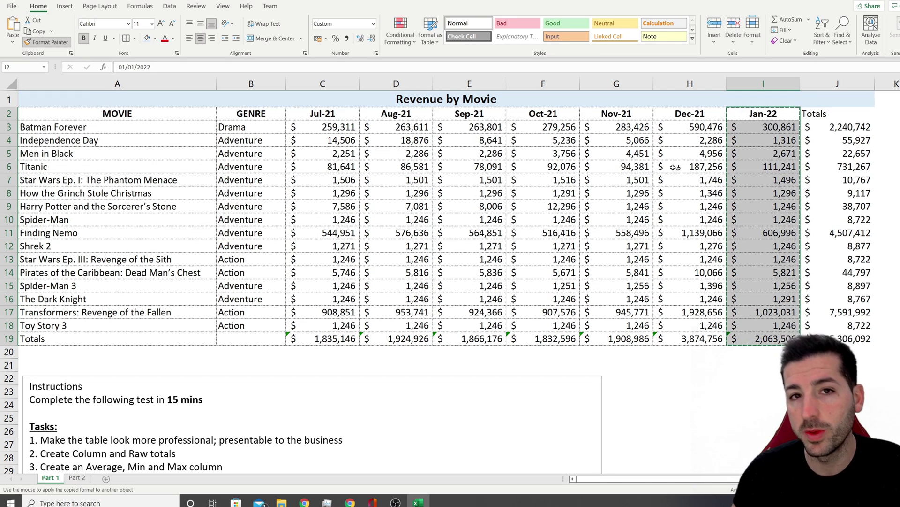
click(834, 114)
click(897, 133)
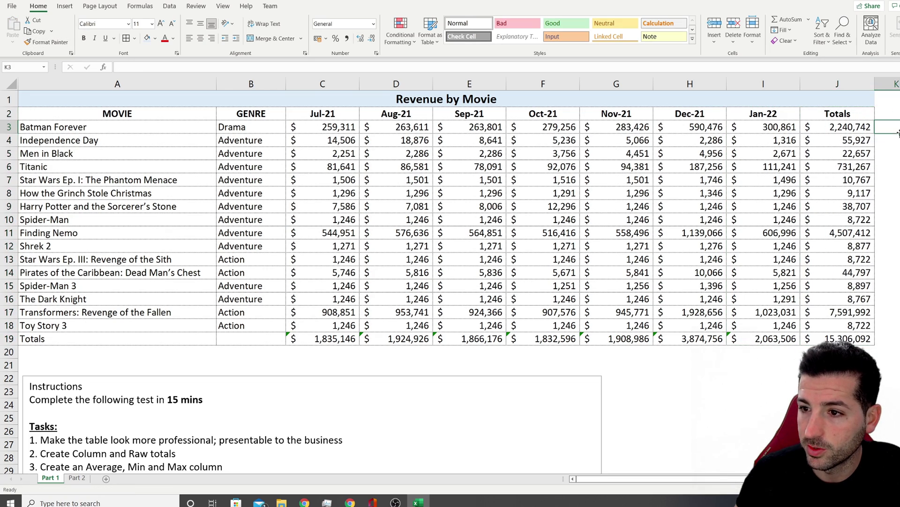
click(756, 112)
click(837, 113)
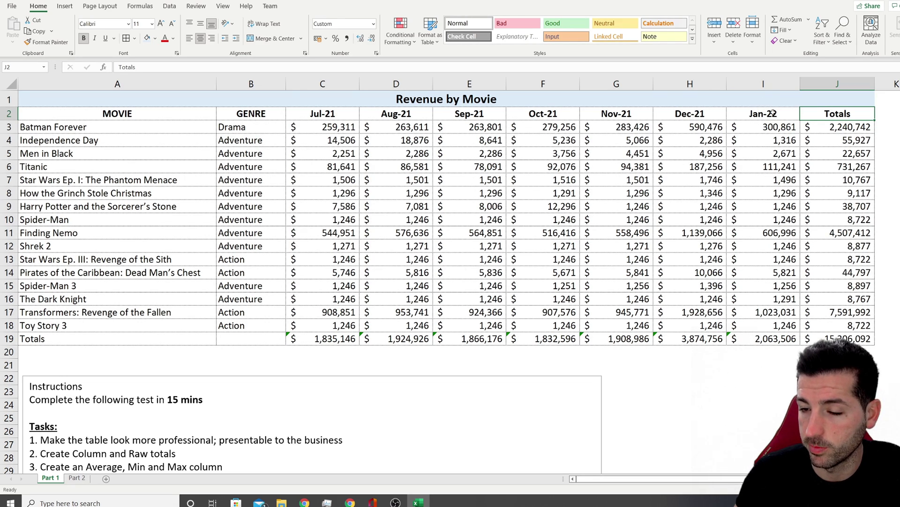
key(Down)
key(Down)
key(Down)
key(Down)
key(Down)
key(Down)
key(Down)
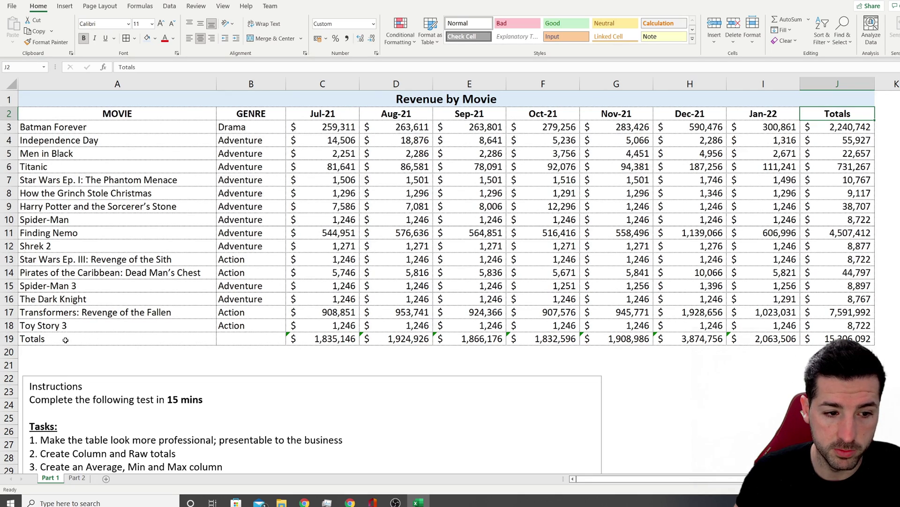
Bold the Totals row A19:J19 and increase its font size to 12.
drag(66, 339, 845, 339)
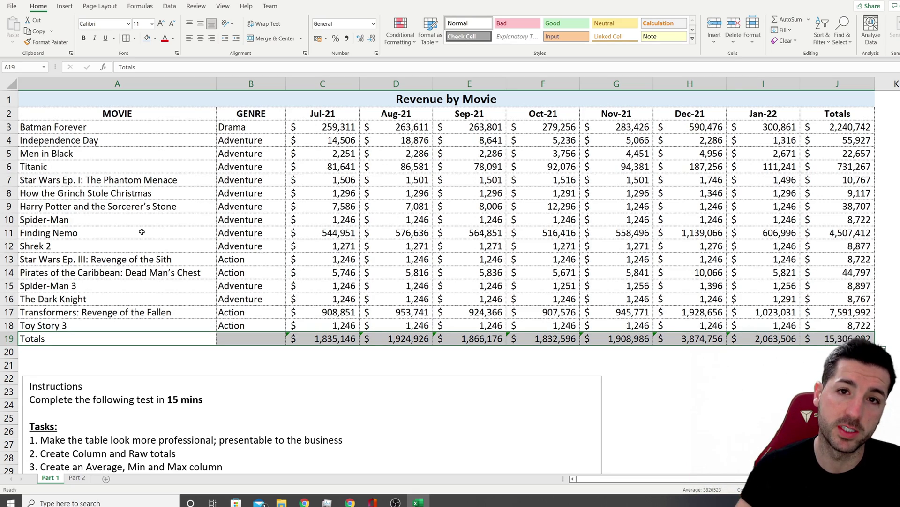
click(83, 38)
click(162, 24)
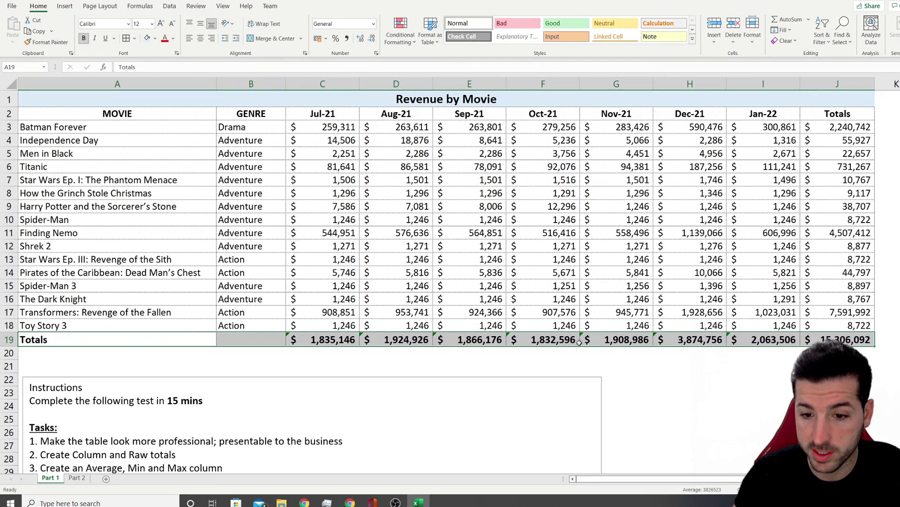
Bold the movie totals in J3:J18.
click(656, 365)
drag(850, 325, 844, 127)
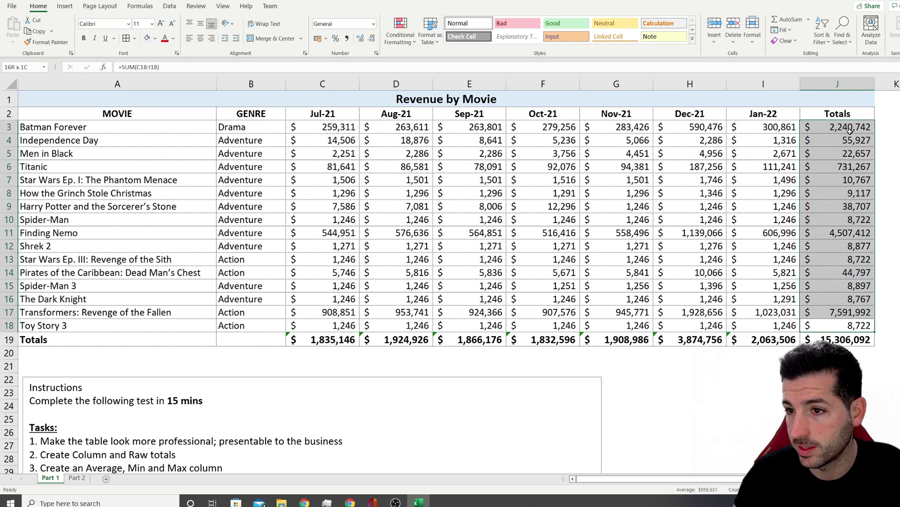
click(84, 38)
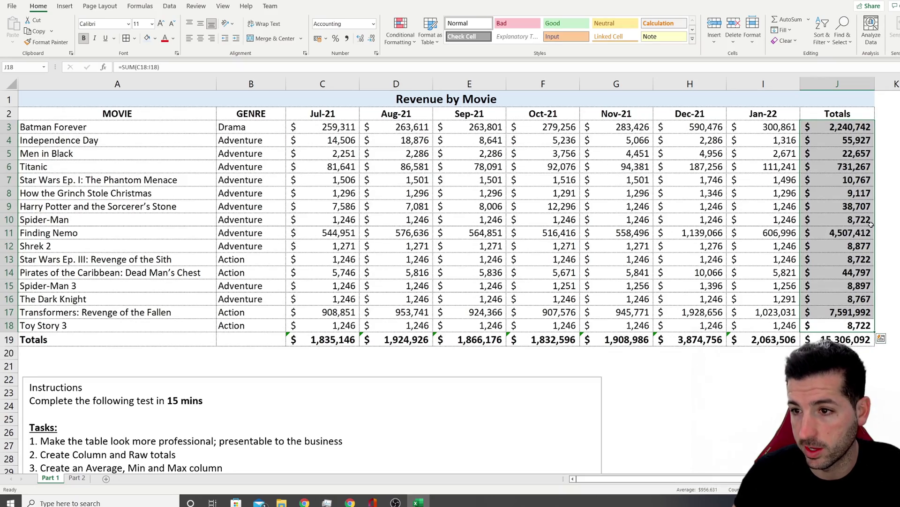
click(689, 259)
Check the task for the Average, Min and Max columns and enter =AVERAGE(C3:I3) in K3 for Batman Forever.
scroll(356, 289, down, 2)
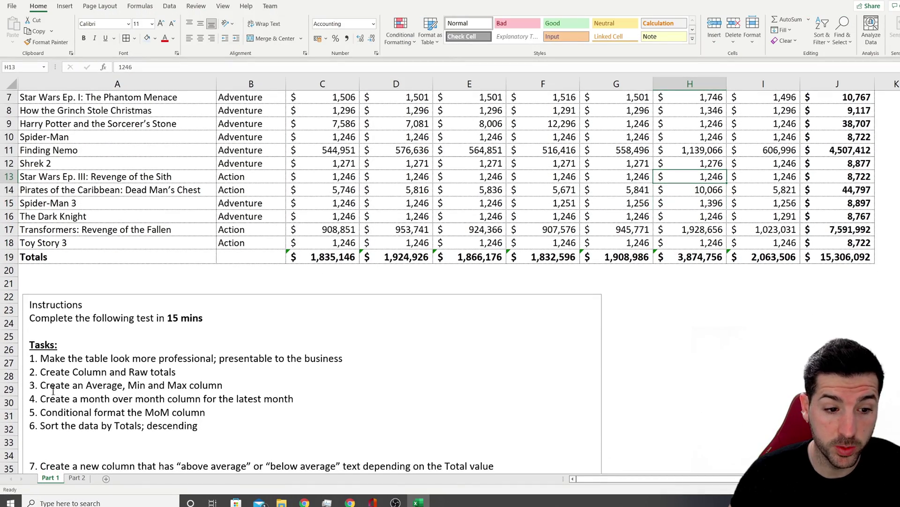
drag(42, 385, 202, 386)
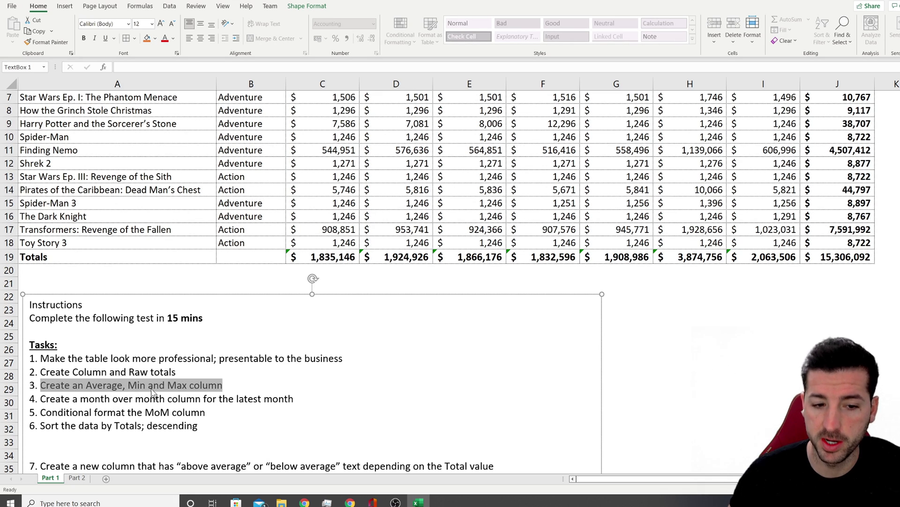
scroll(824, 282, up, 2)
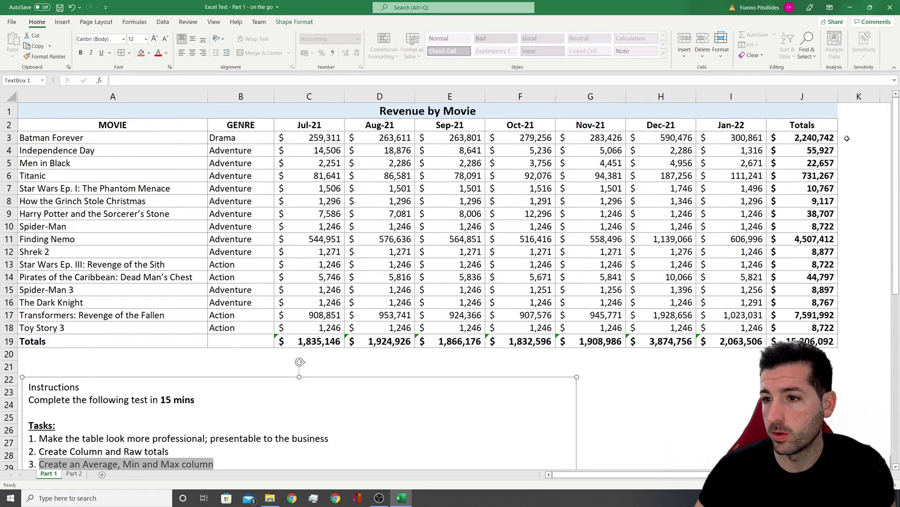
click(847, 139)
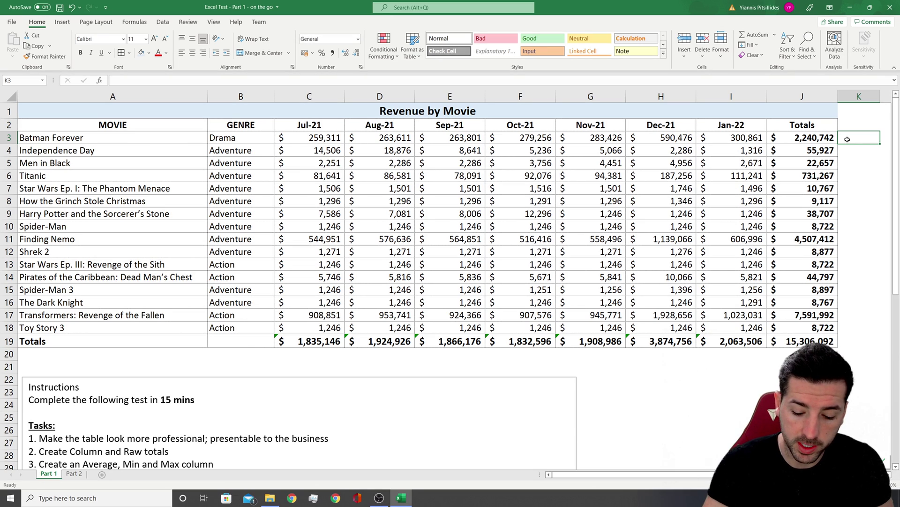
text(=average()
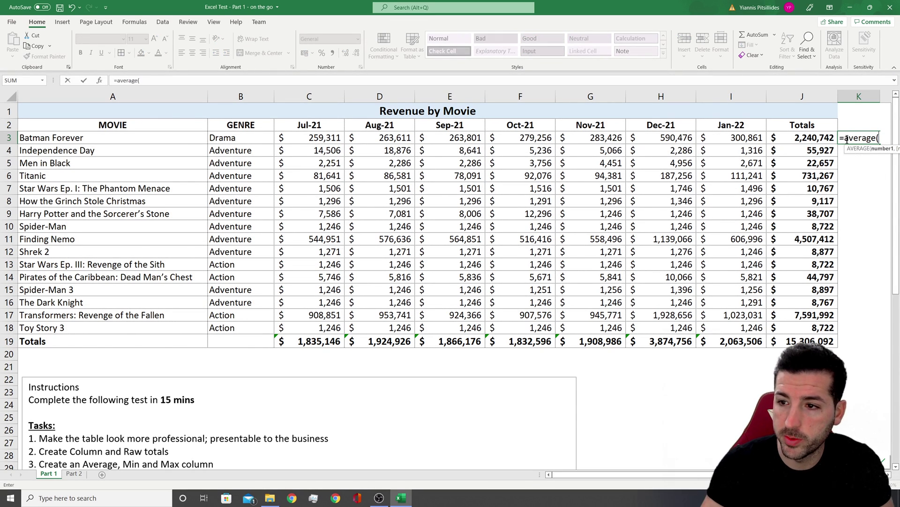
drag(315, 138, 752, 140)
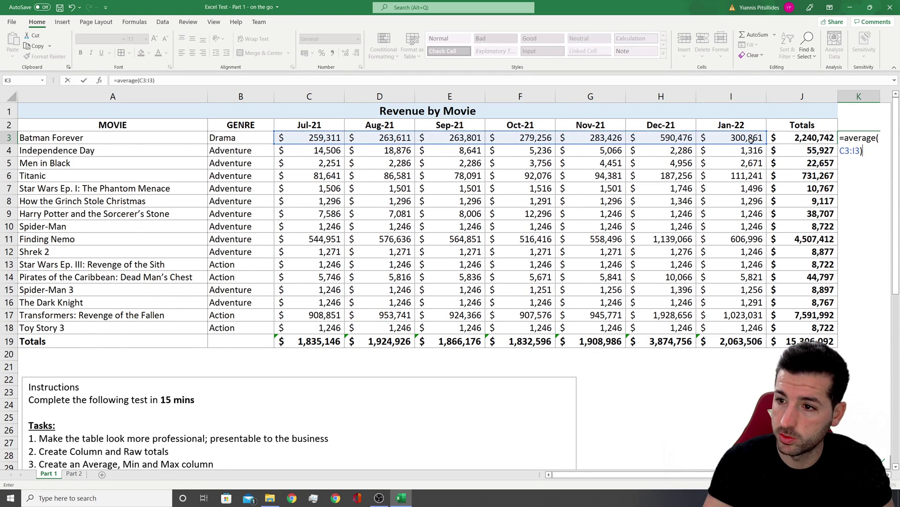
key(Return)
click(855, 135)
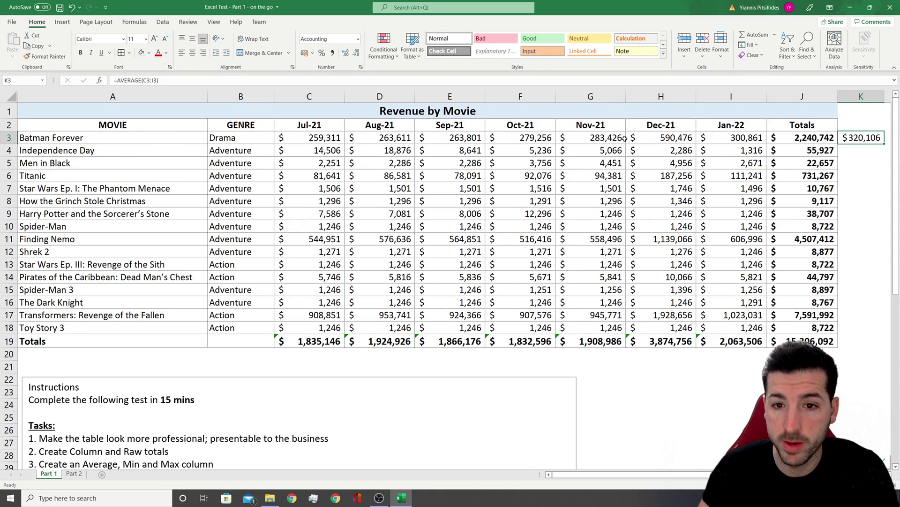
Fill the average formula from K3 down to the Totals row K19 and widen column K to fit the values.
click(107, 148)
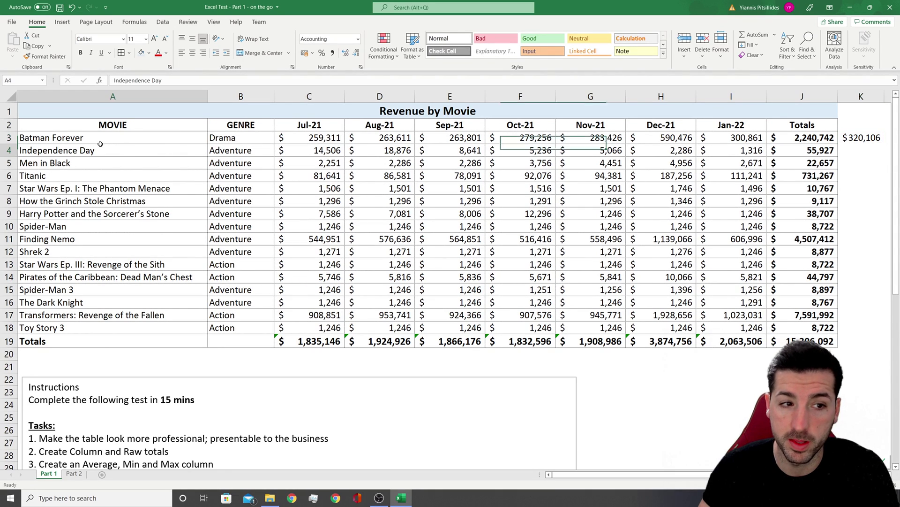
click(878, 135)
double_click(885, 142)
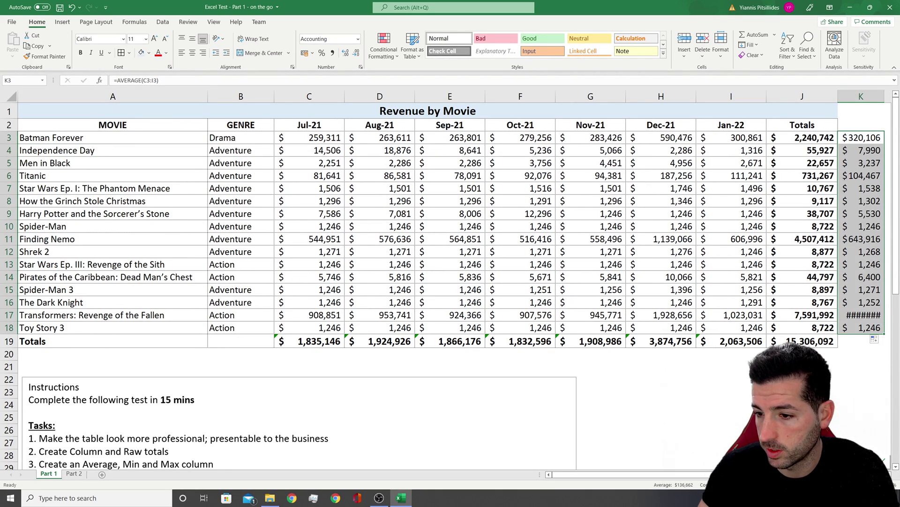
scroll(891, 478, right, 2)
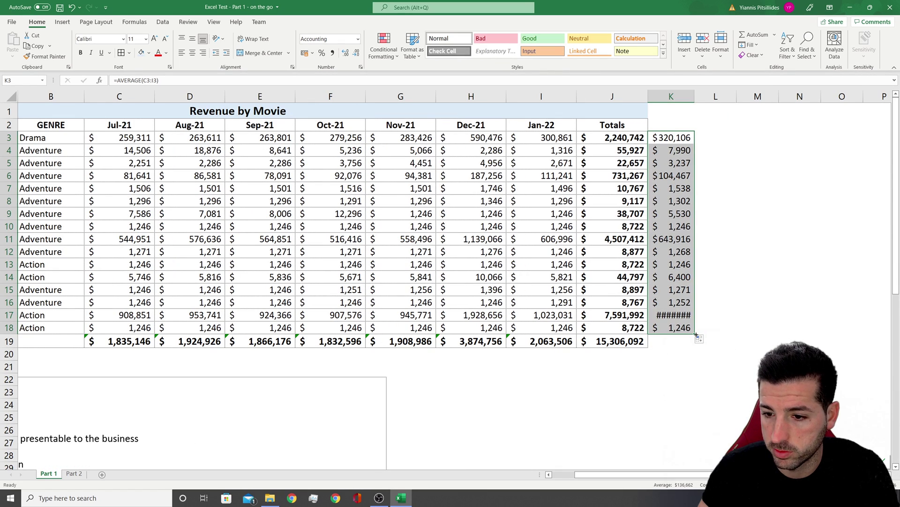
drag(695, 334, 693, 346)
drag(690, 98, 709, 98)
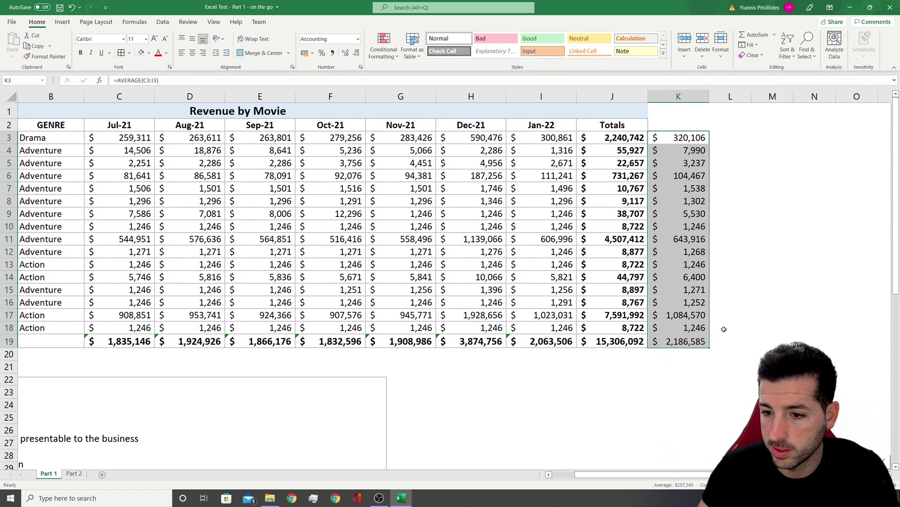
click(723, 153)
Enter the column headers Average, Min and Max in K2:M2.
click(671, 128)
text(A)
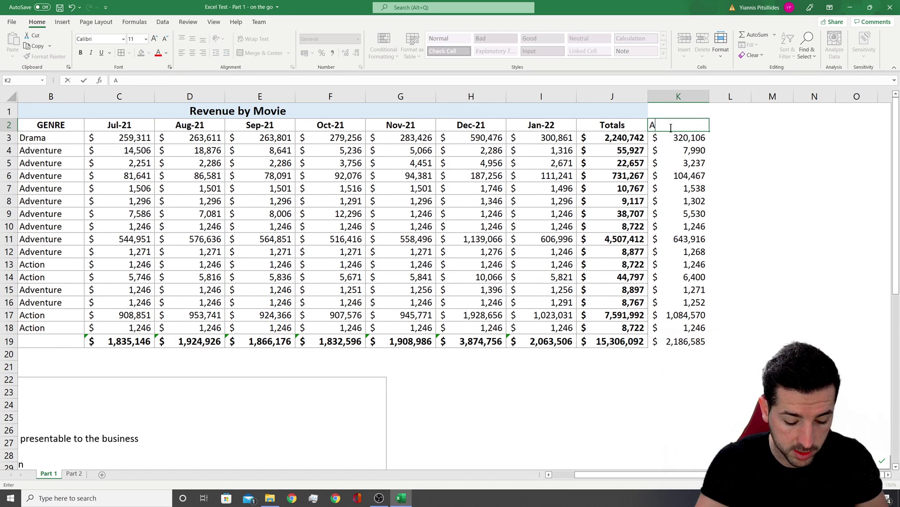
text(verage)
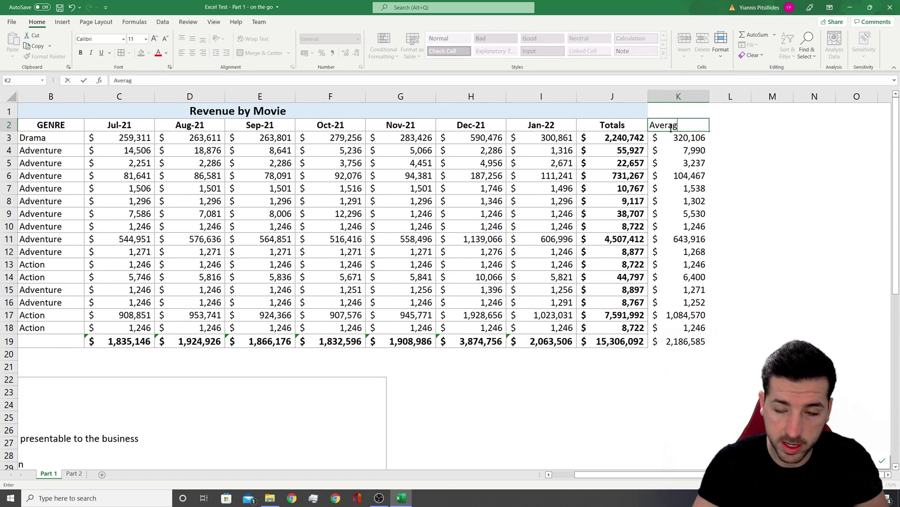
key(Tab)
text(Min)
key(Tab)
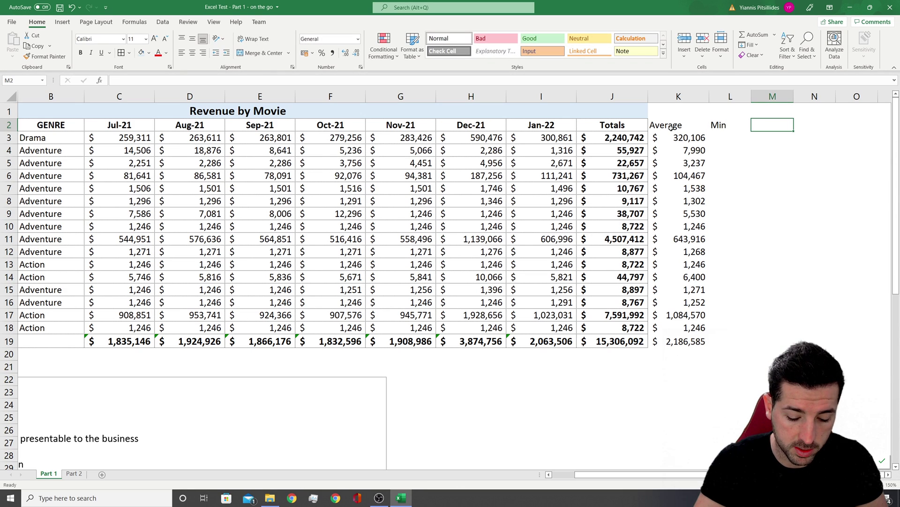
text(Max)
key(Return)
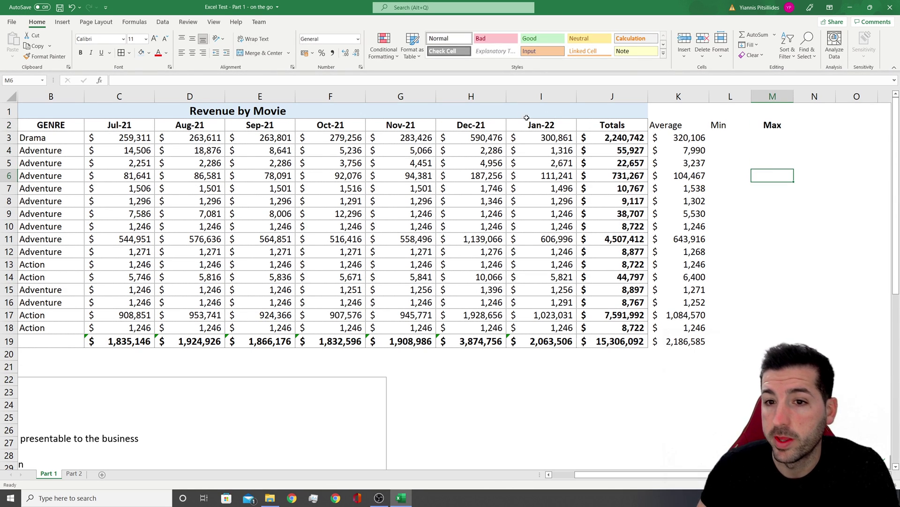
Copy the header formatting of H2:J2 onto the new headers K2:M2 with Format Painter.
drag(487, 124, 605, 124)
click(46, 56)
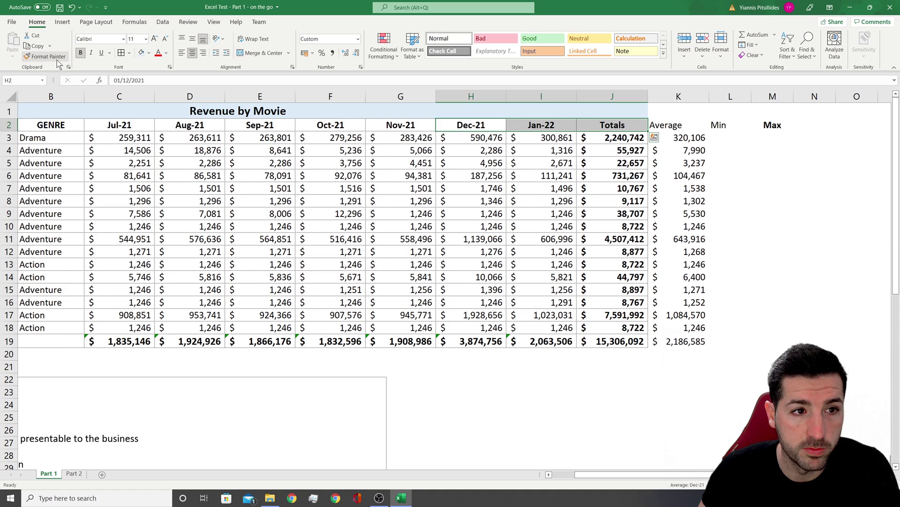
drag(671, 125, 773, 125)
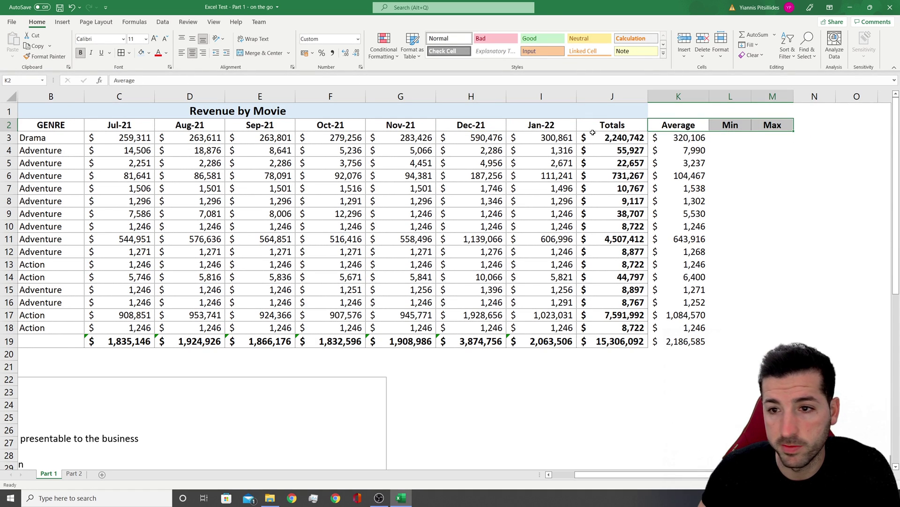
click(740, 176)
Enter a MIN formula over C3:I3 in L3 and fill it down to L18.
click(736, 137)
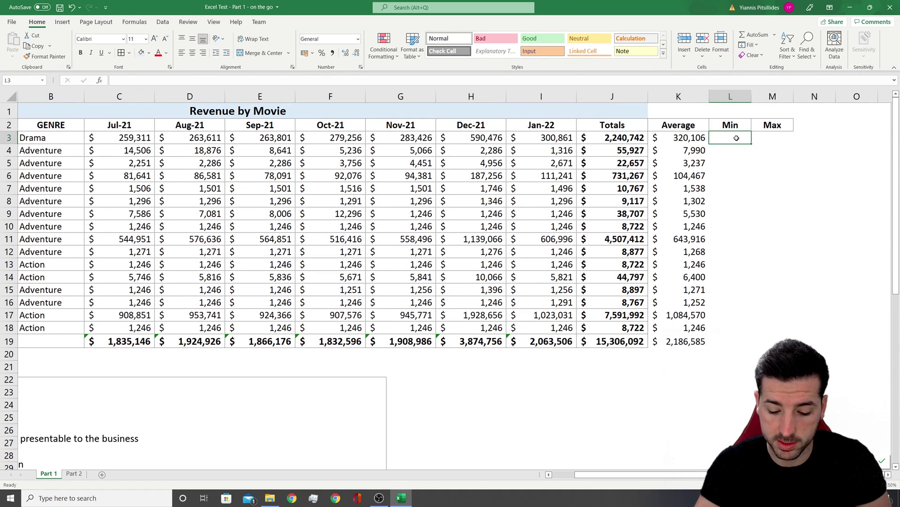
text(=min()
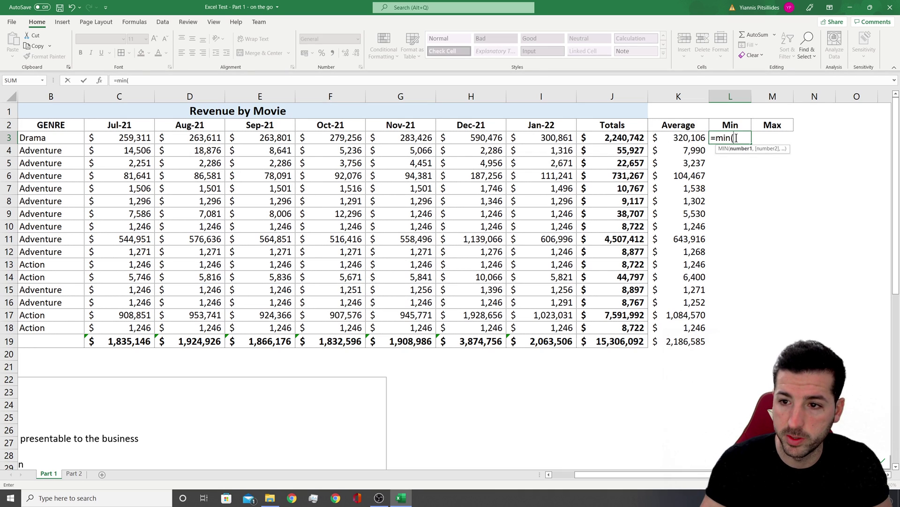
drag(116, 140, 542, 138)
key(Return)
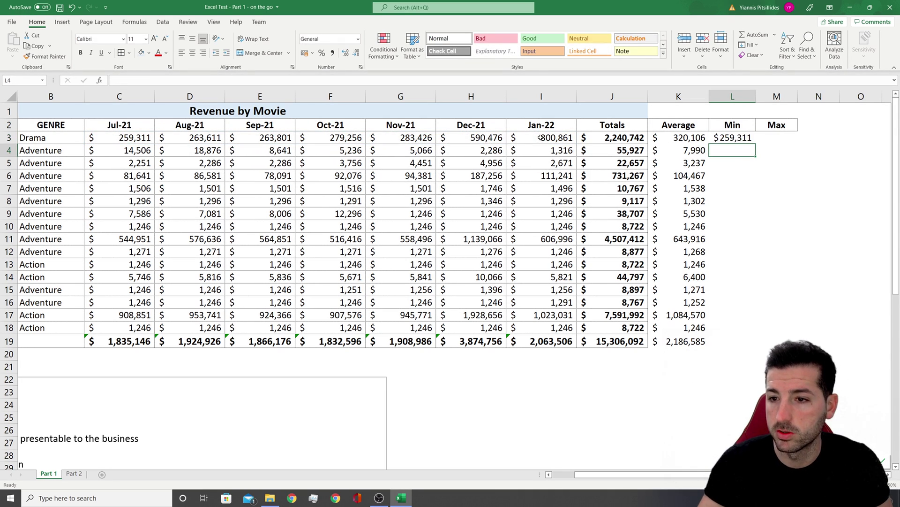
click(753, 142)
double_click(755, 146)
Enter a MAX formula over C3:I3 in M3 and fill it down to M18.
click(796, 140)
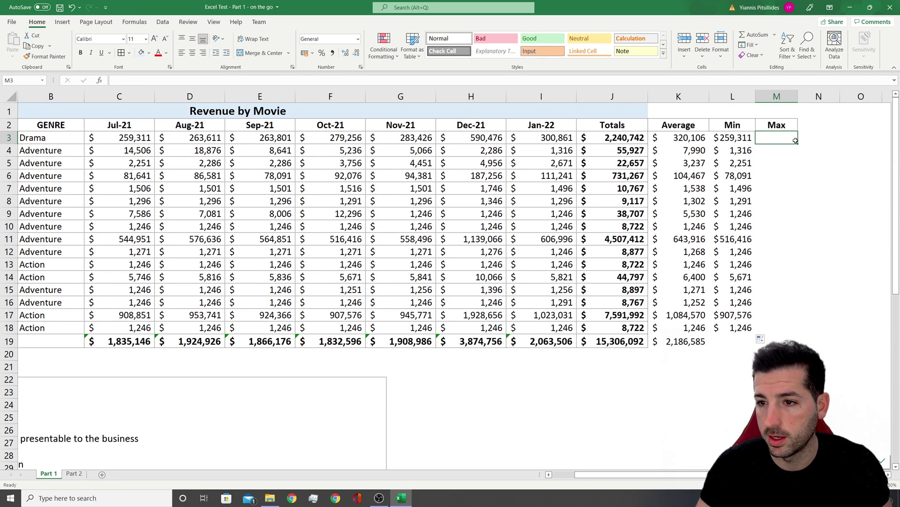
text(=max()
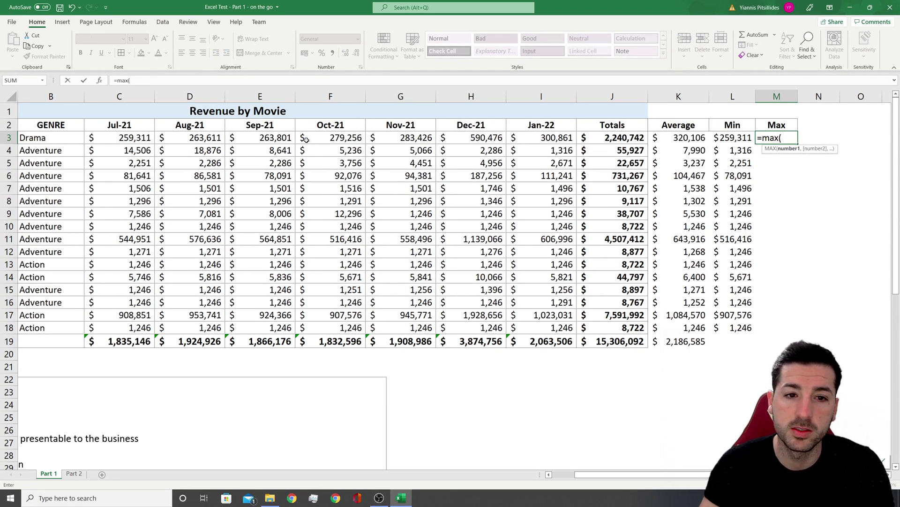
drag(117, 139, 523, 139)
key(Return)
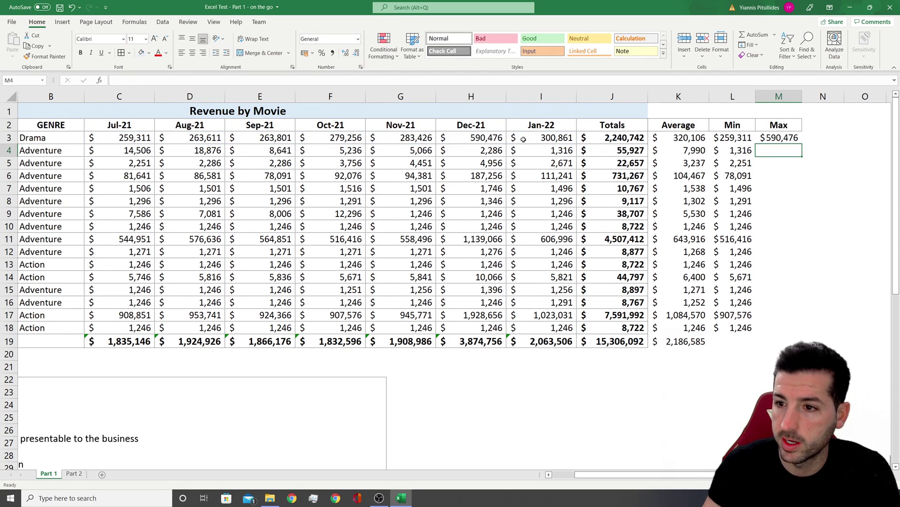
click(788, 136)
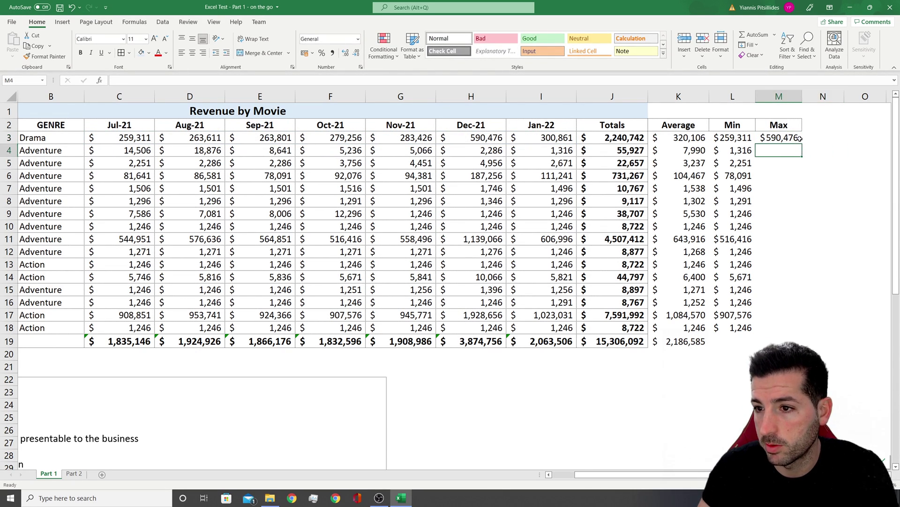
double_click(802, 143)
Extend the Min and Max formulas to the Totals row L19:M19 and widen columns K to M evenly to fit the values.
drag(731, 327, 803, 347)
click(734, 341)
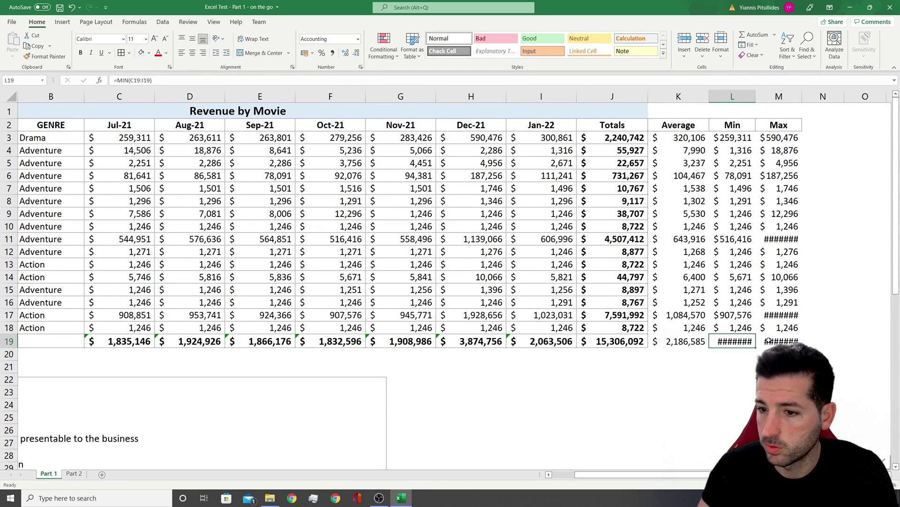
click(780, 340)
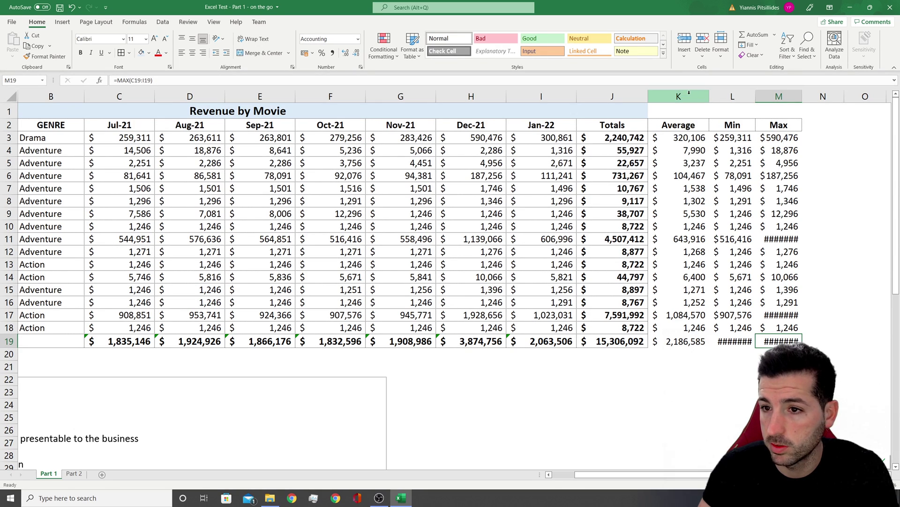
drag(685, 92, 820, 103)
click(795, 203)
key(Left)
key(Down)
key(Down)
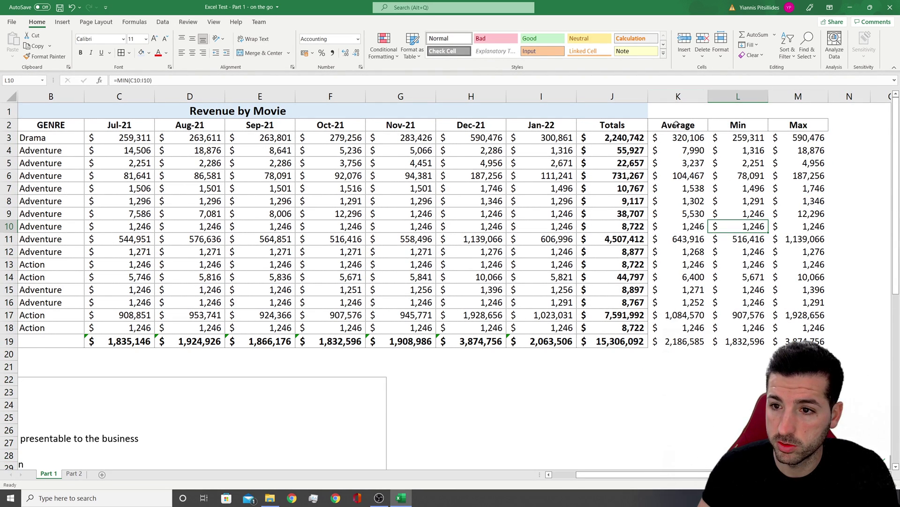
Apply borders to the Average, Min and Max columns K2:M19.
drag(676, 124, 811, 342)
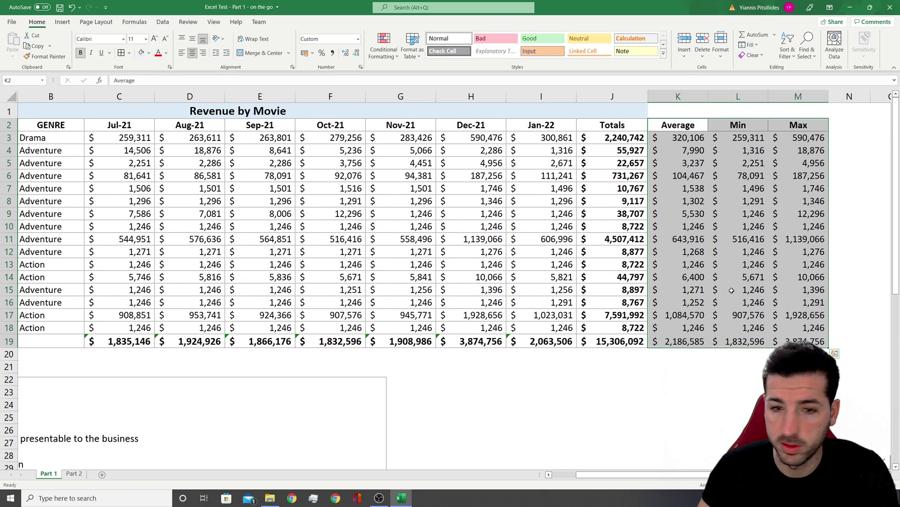
click(122, 55)
click(738, 290)
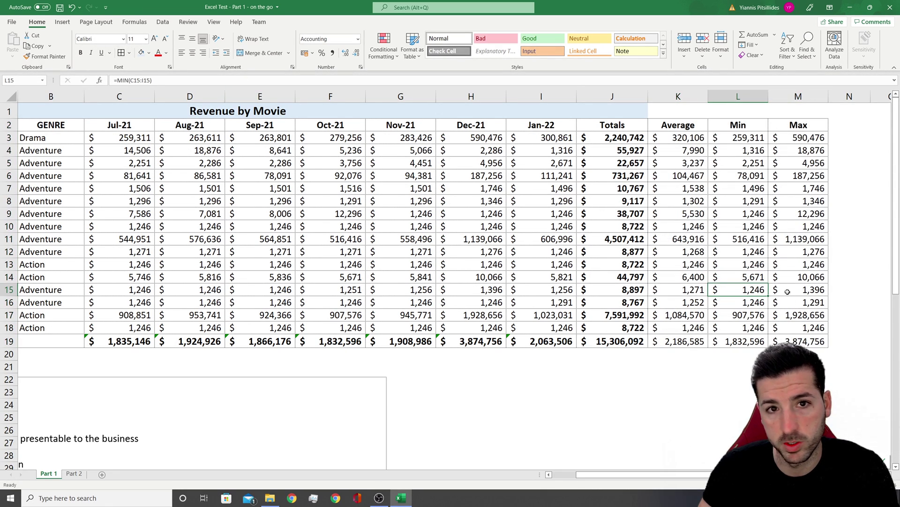
scroll(539, 427, down, 1)
scroll(613, 392, up, 1)
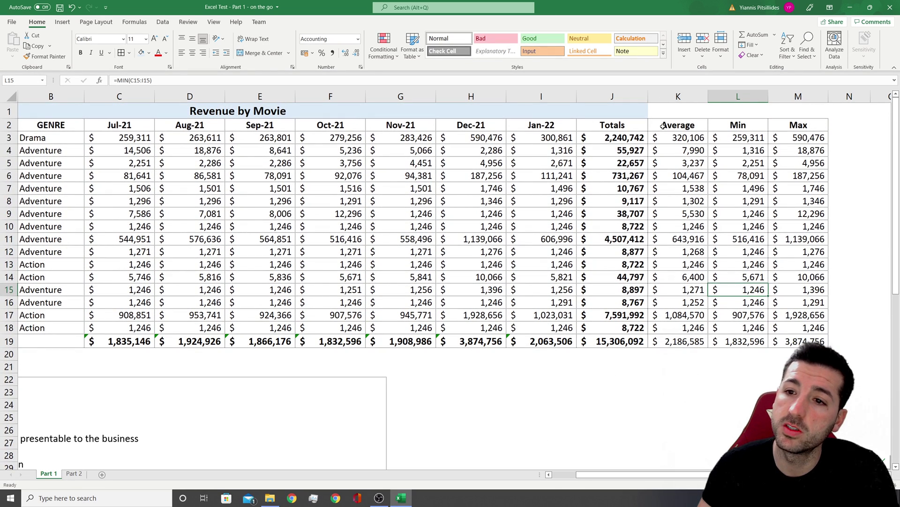
Fill the Average, Min and Max header cells K2:M2 with light green.
click(687, 137)
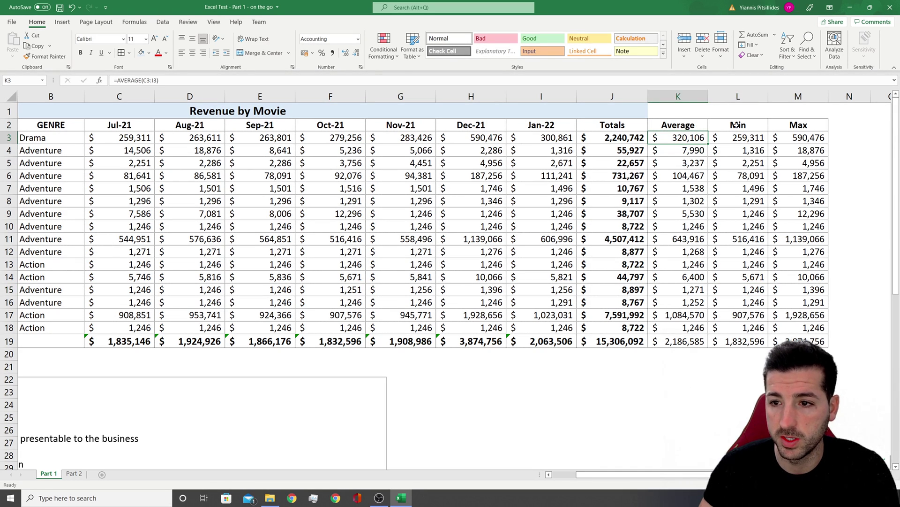
drag(683, 126, 793, 124)
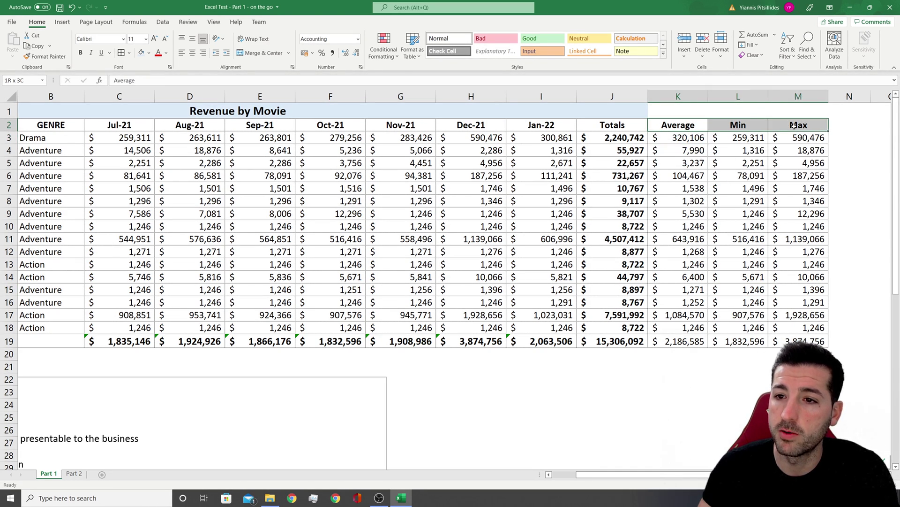
click(148, 53)
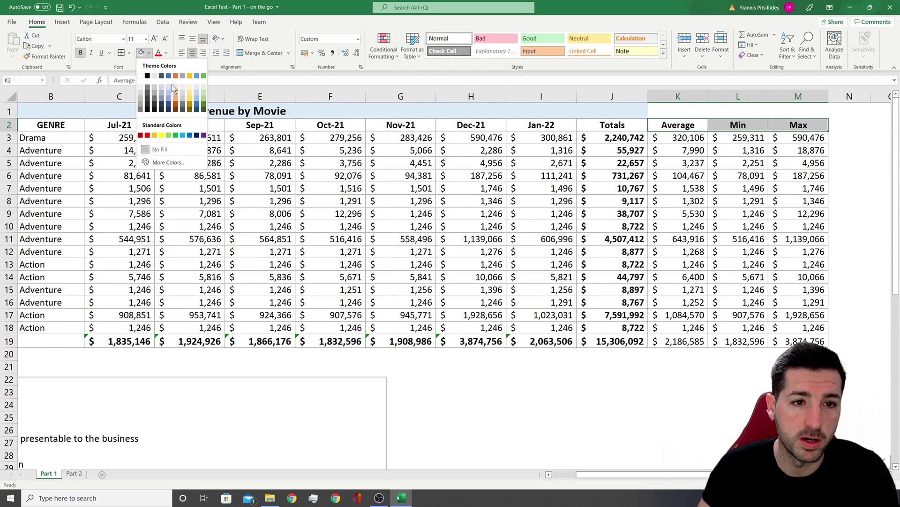
click(204, 89)
click(732, 137)
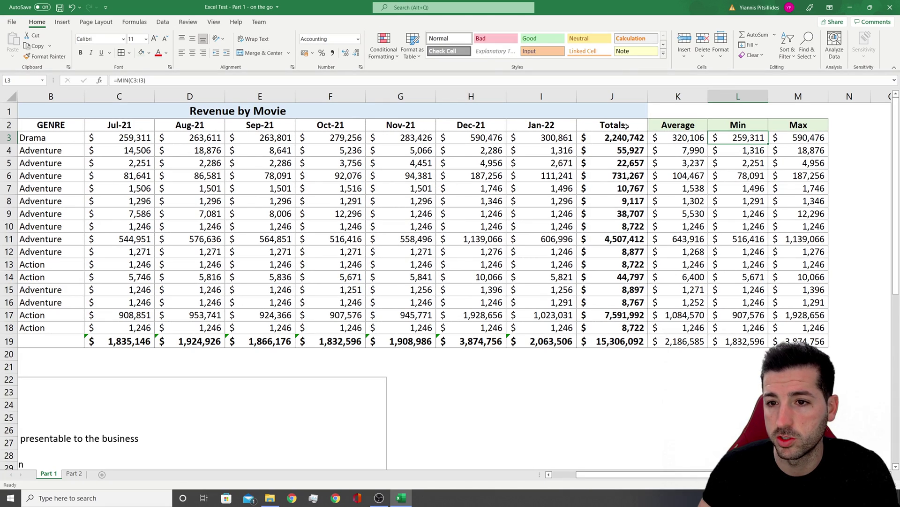
Fill the Totals header cell J2 with light gold to set it apart from the neighbouring headers.
drag(690, 126, 798, 126)
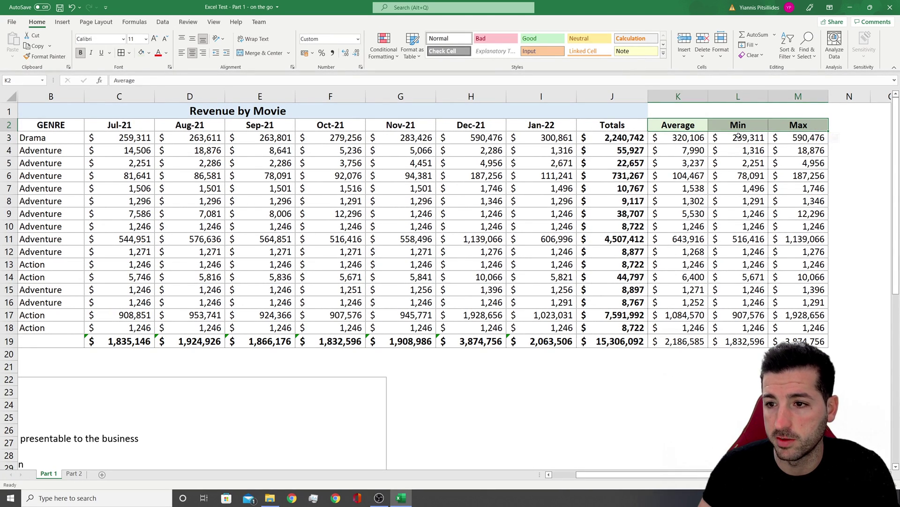
drag(639, 127, 631, 125)
click(148, 53)
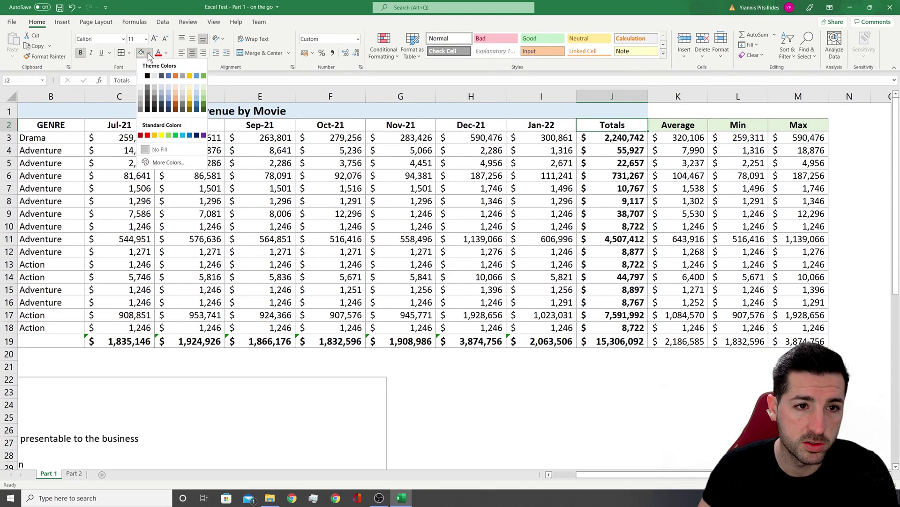
click(204, 90)
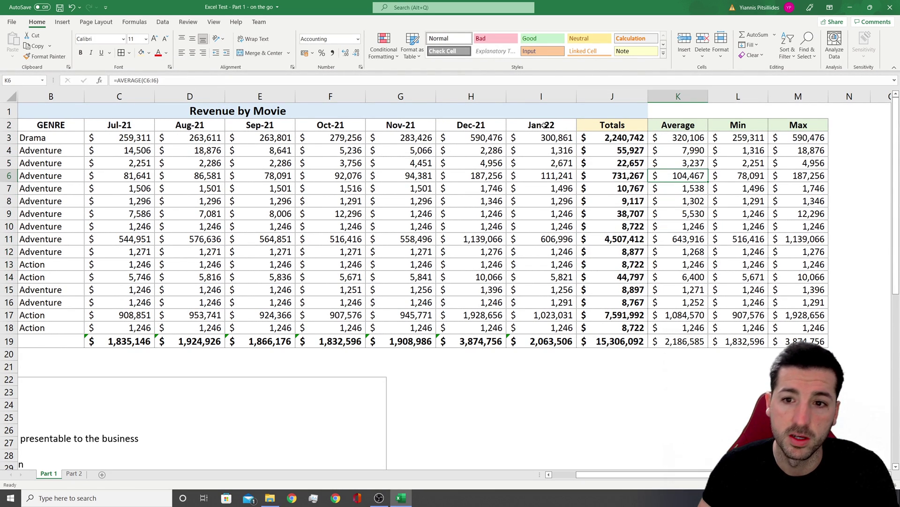
click(645, 138)
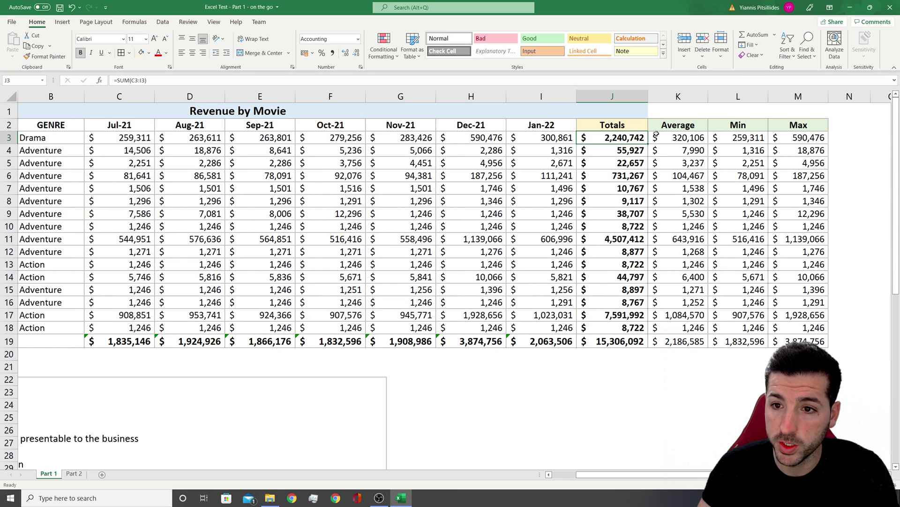
drag(619, 125, 786, 337)
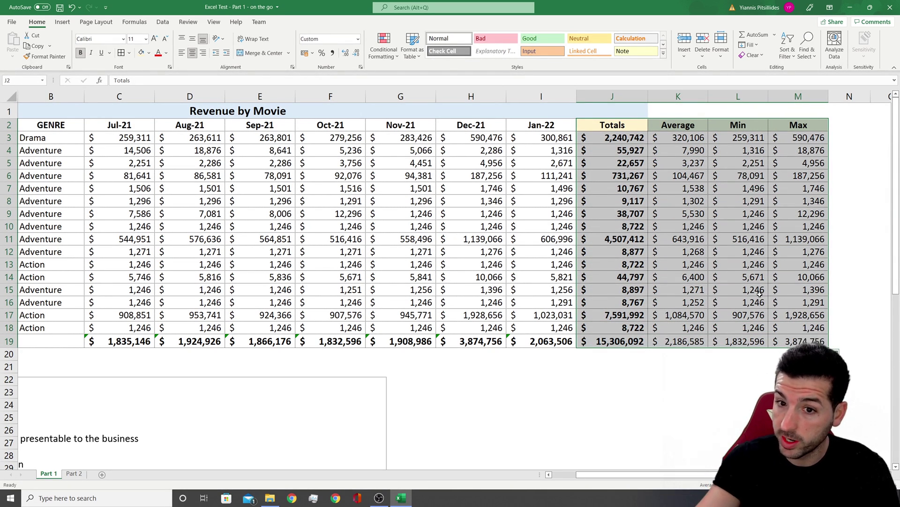
click(612, 188)
drag(214, 137, 492, 178)
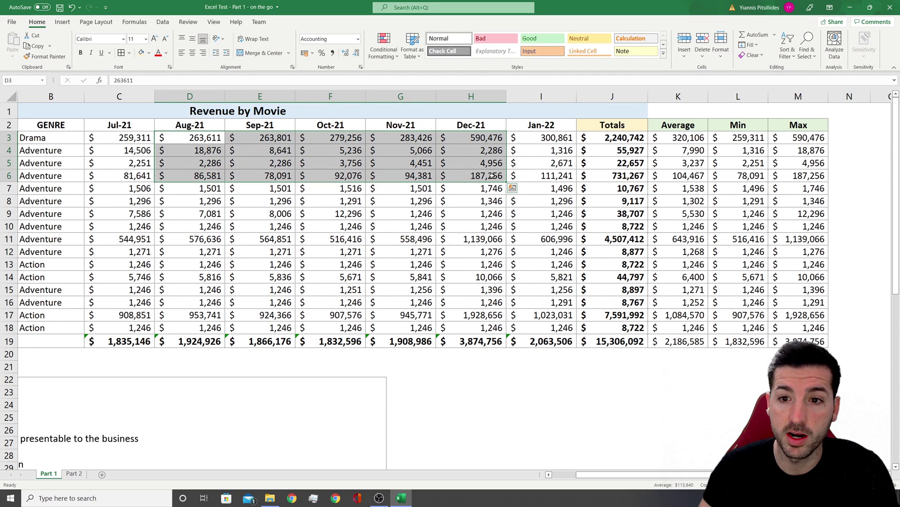
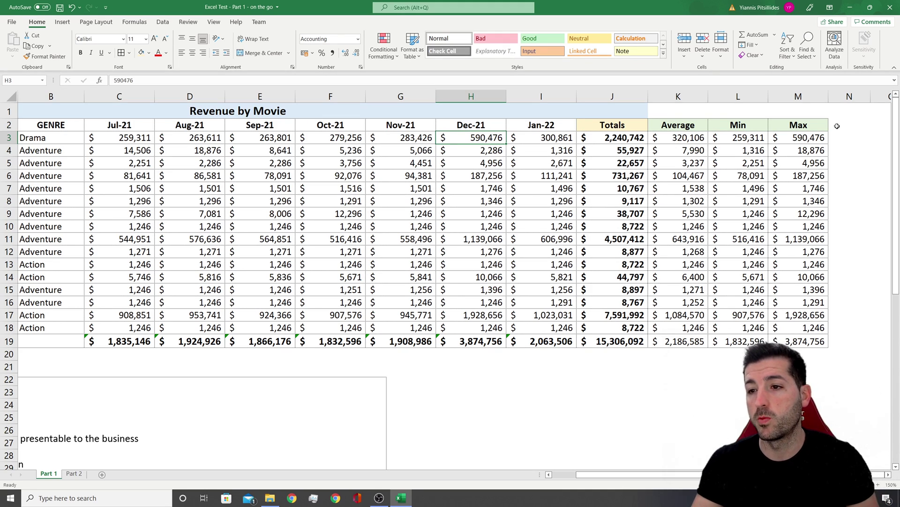
Add a column header MoM in N2, beside the Max header.
click(846, 125)
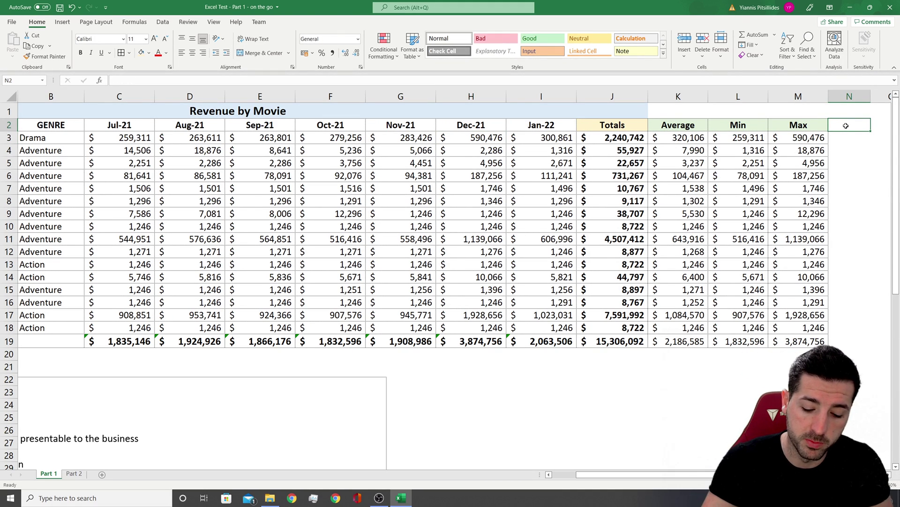
text(MoM)
key(Return)
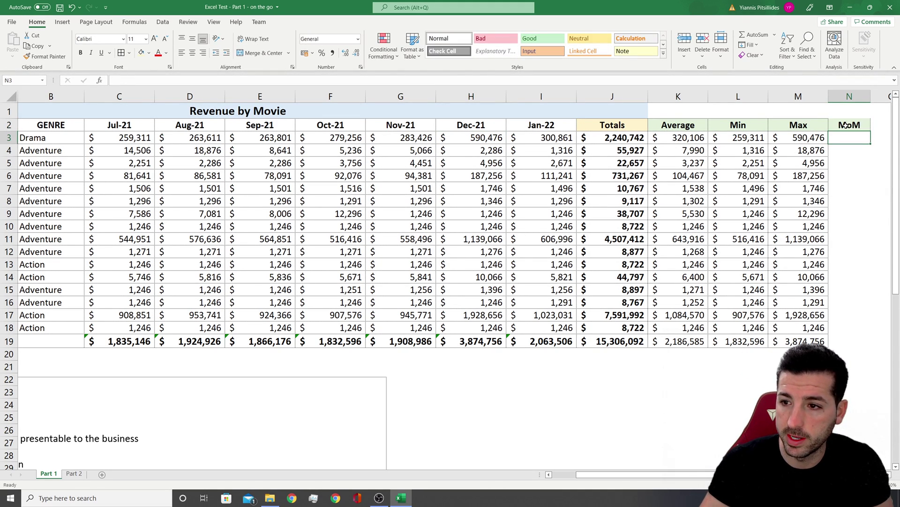
Enter the formula =I3/H3-1 in N3 to calculate the change from Dec-21 to Jan-22.
text(=)
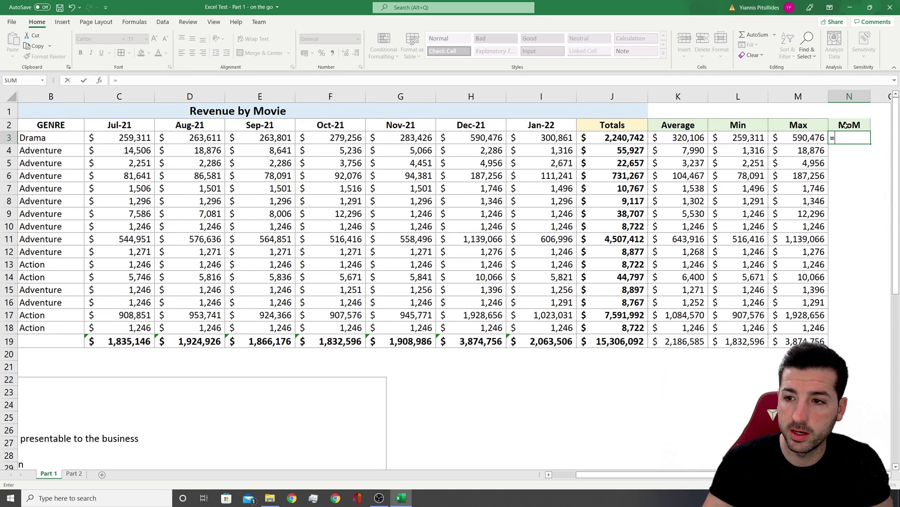
click(551, 138)
text(/)
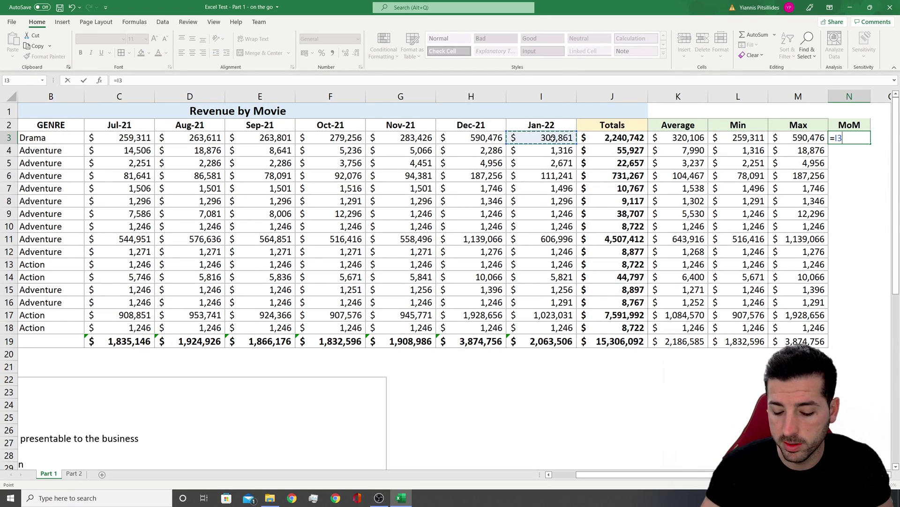
click(472, 139)
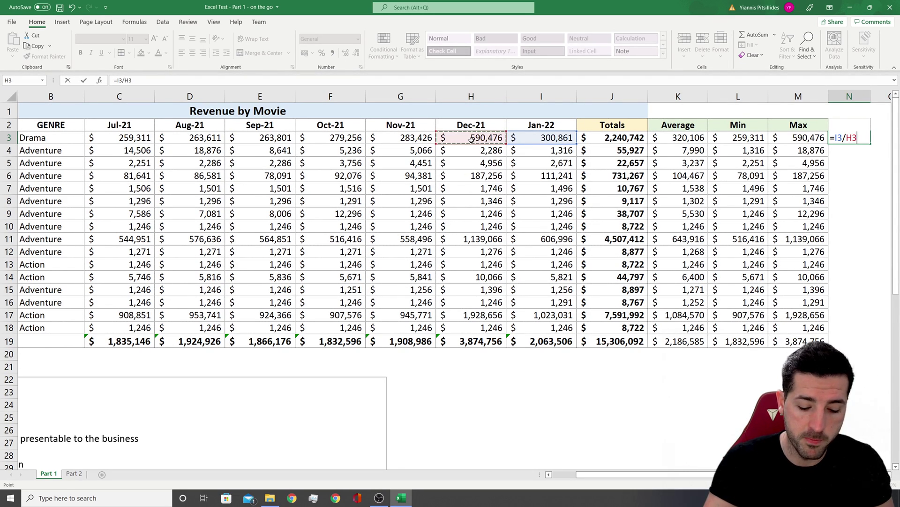
text(-1)
key(Return)
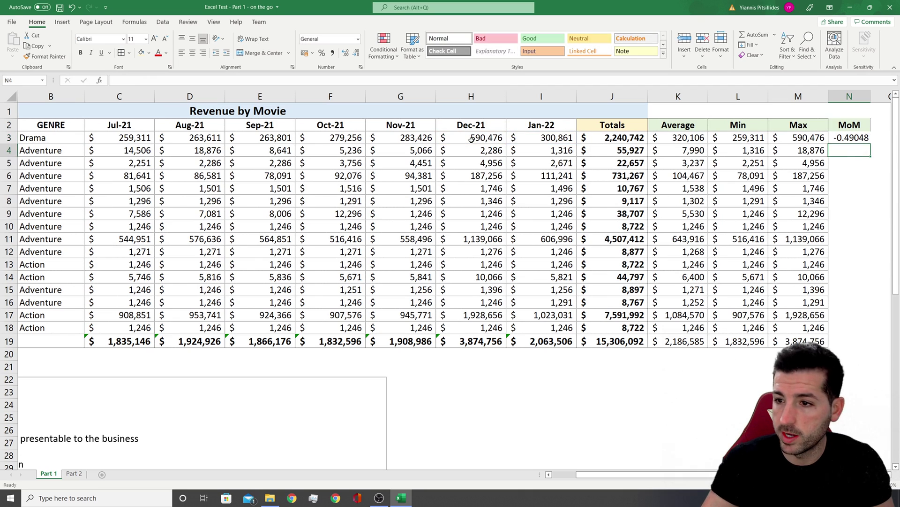
click(864, 137)
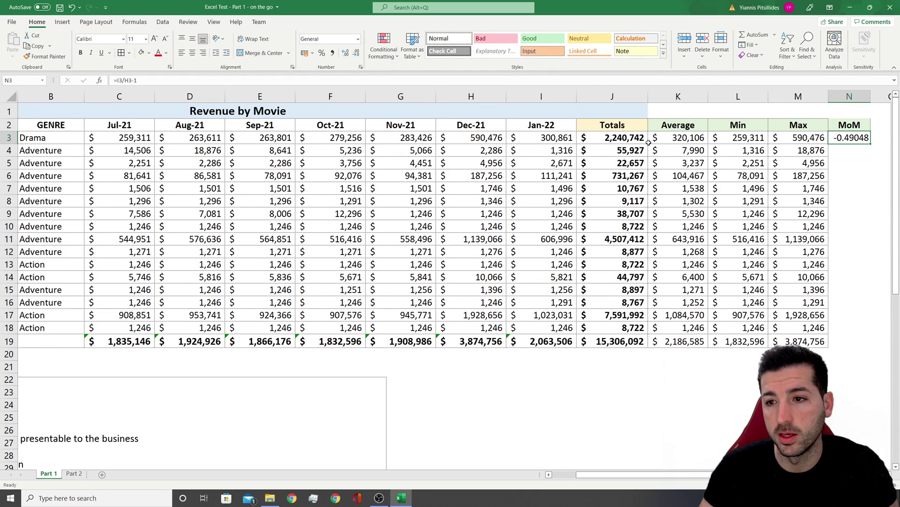
click(471, 138)
click(535, 139)
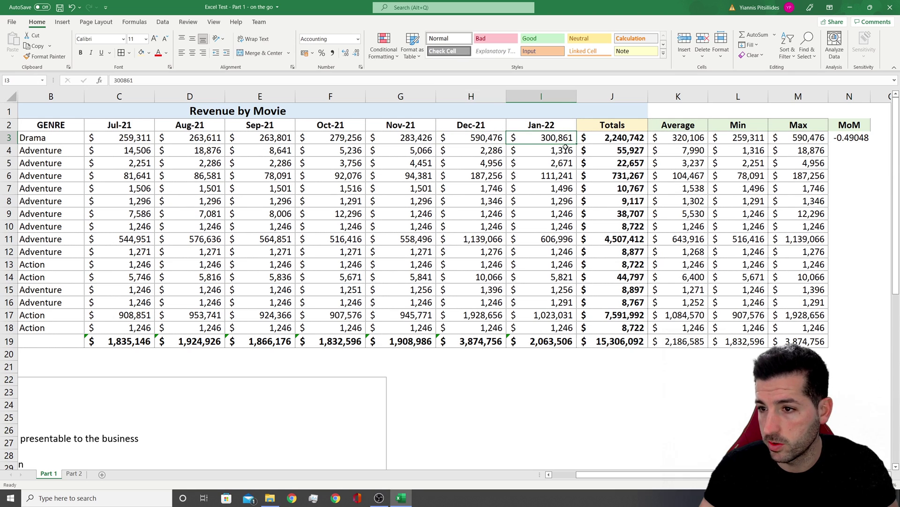
click(848, 160)
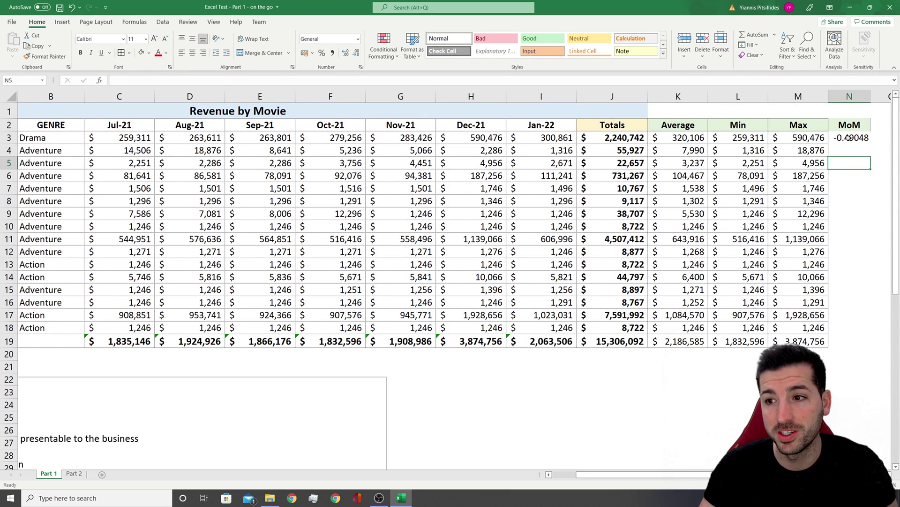
Format the MoM value in N3 as a percentage with two decimal places.
click(850, 138)
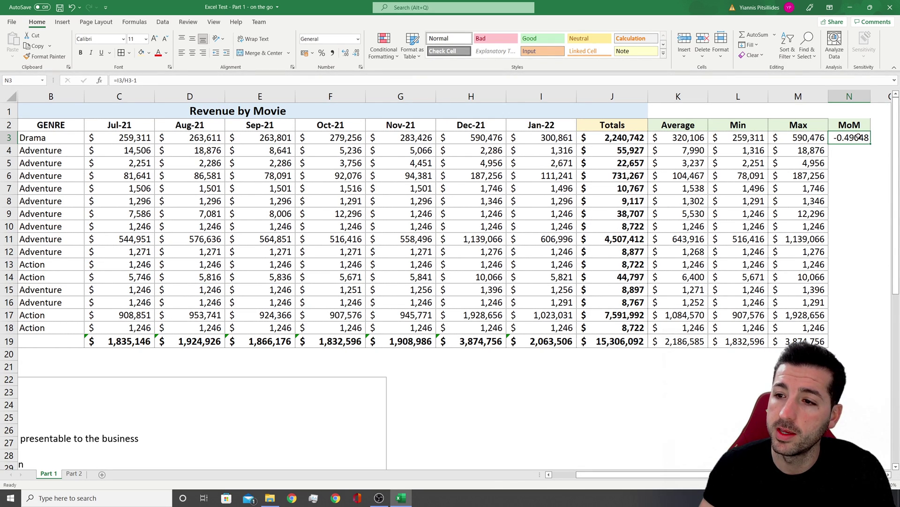
click(323, 54)
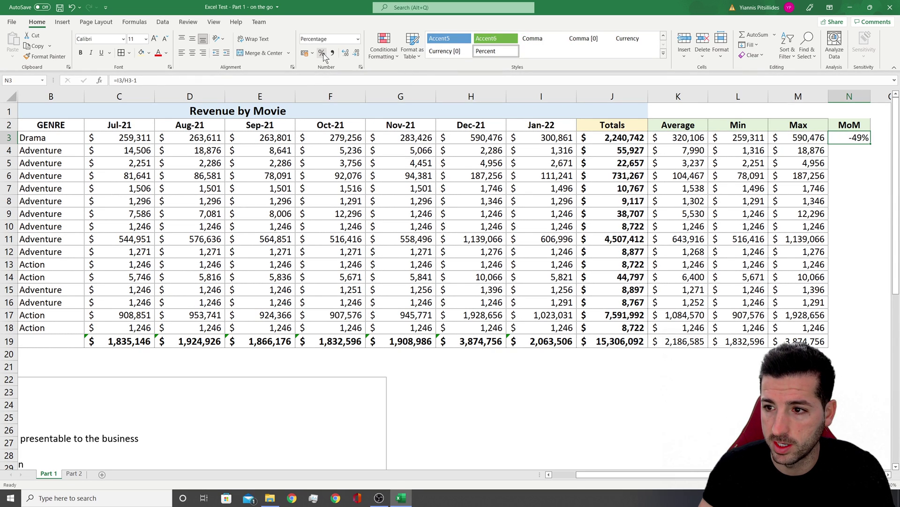
click(347, 53)
click(348, 53)
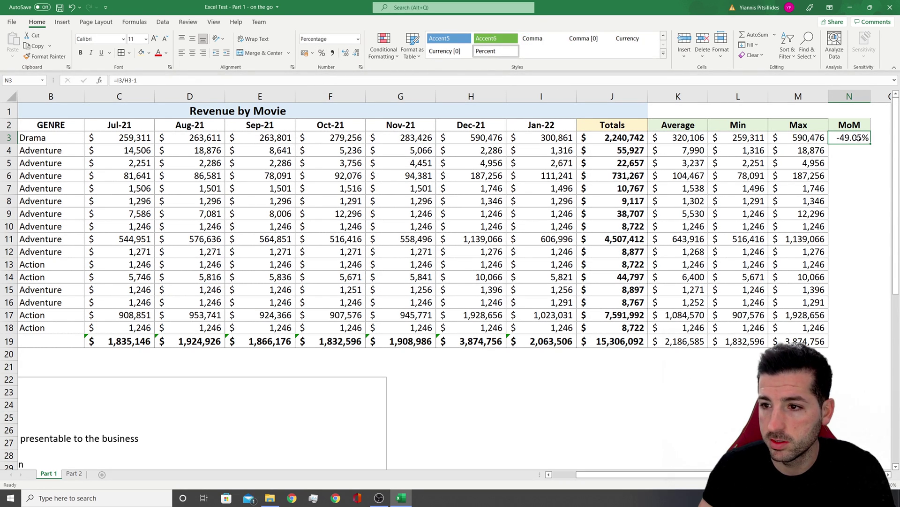
Fill the MoM formula down from N3 through the Totals row in N19.
double_click(872, 143)
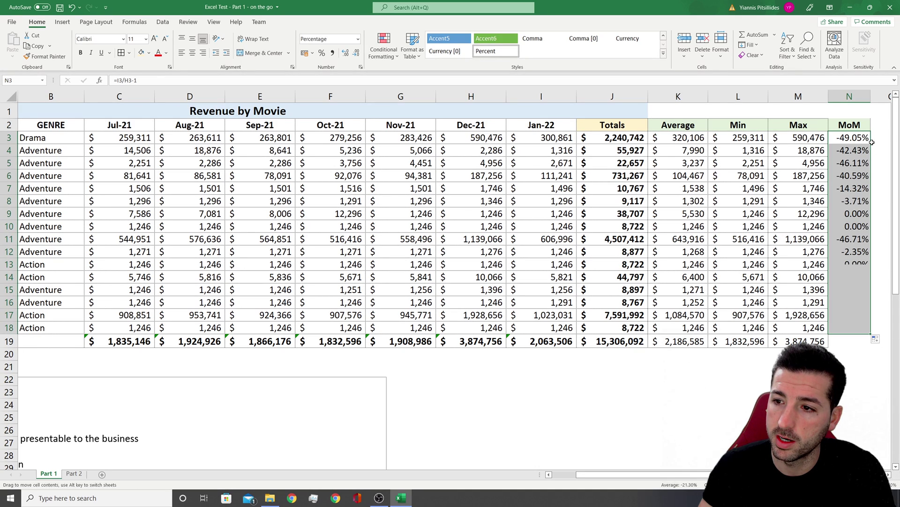
click(857, 327)
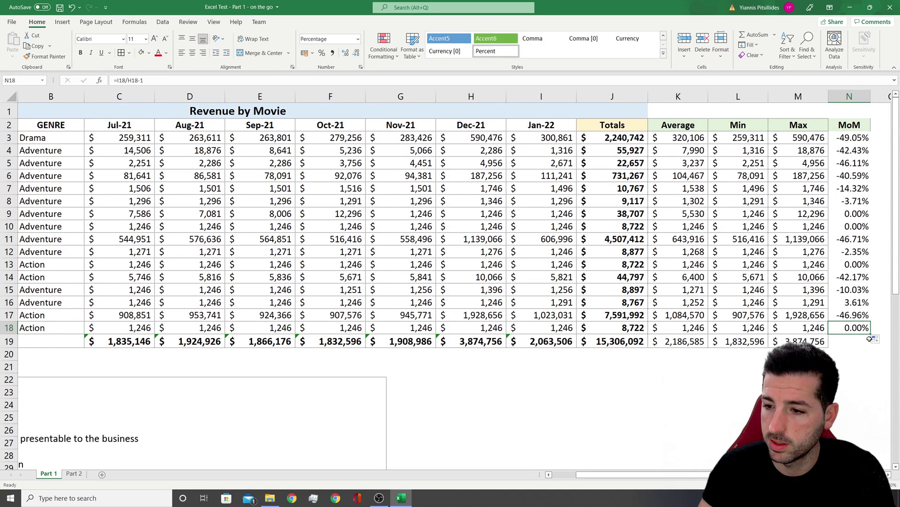
drag(871, 333, 843, 344)
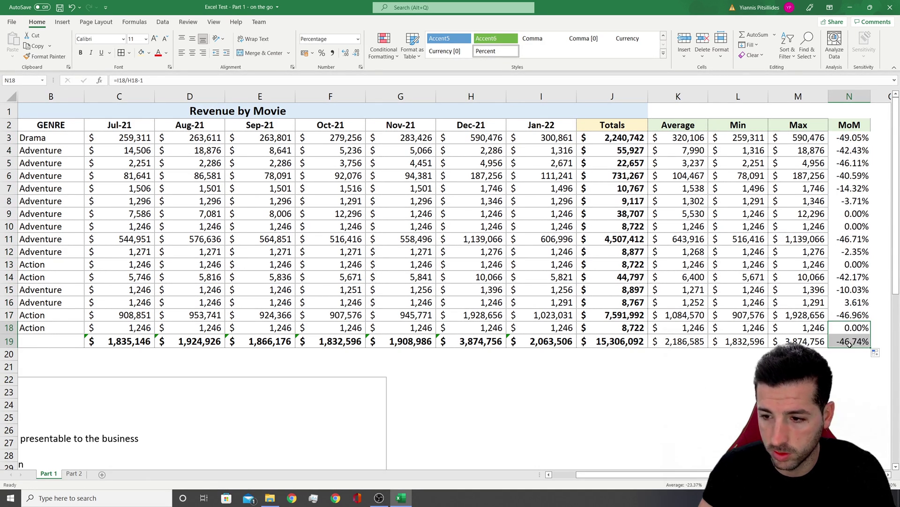
click(850, 344)
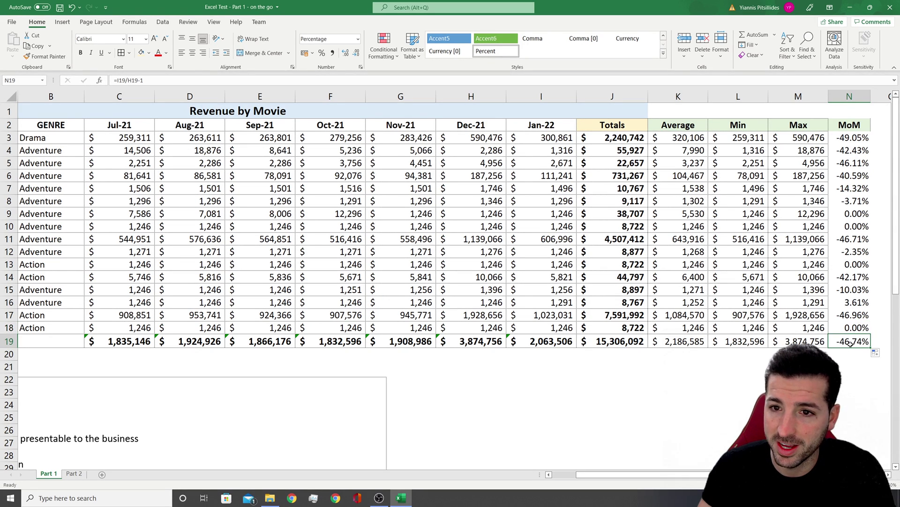
Review the MoM column against the Jan-22 and Dec-21 figures, and read task 5 on conditional formatting in the instructions.
drag(545, 122, 553, 265)
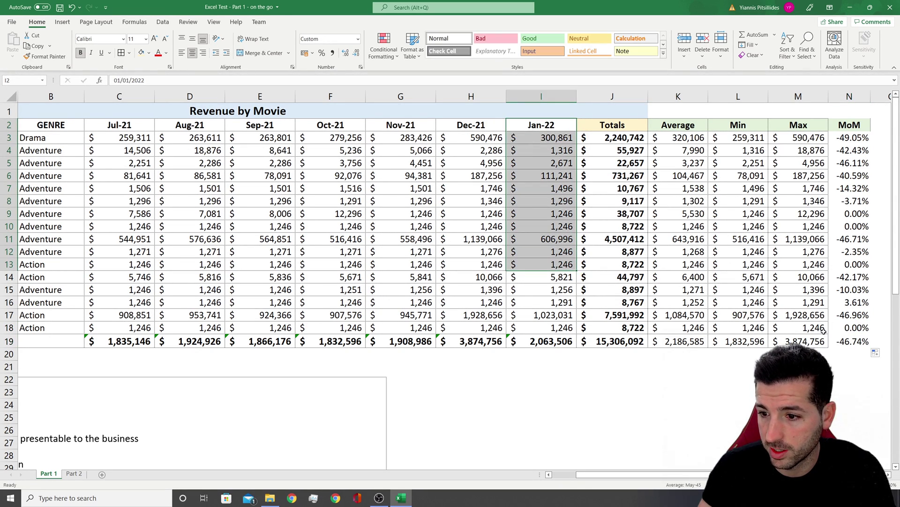
click(852, 342)
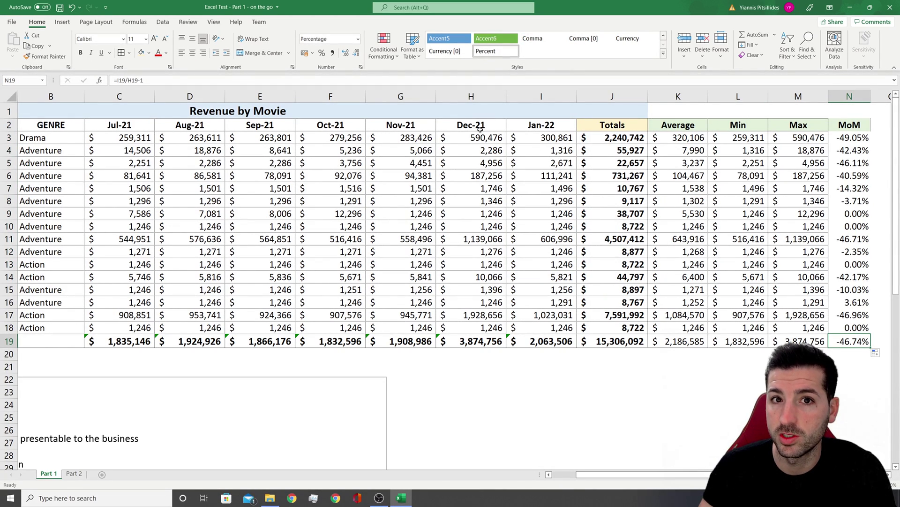
drag(479, 128, 495, 302)
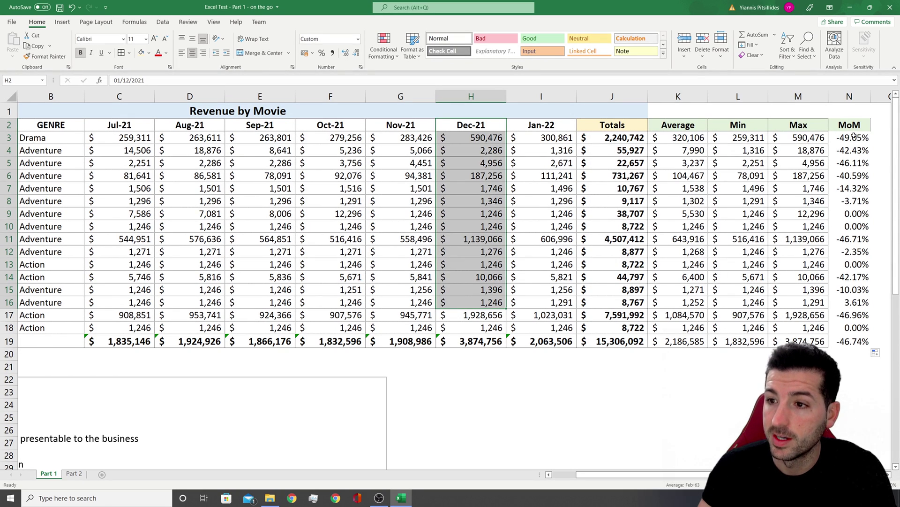
drag(854, 126, 866, 341)
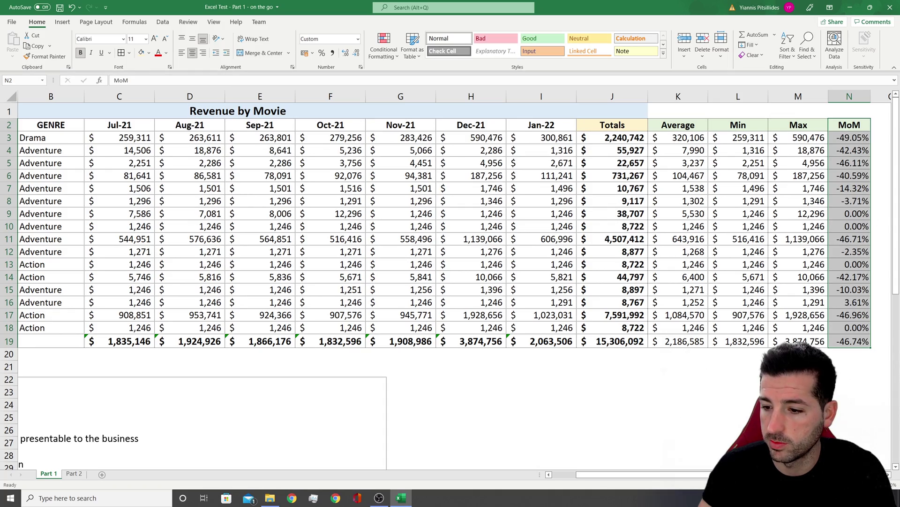
click(880, 417)
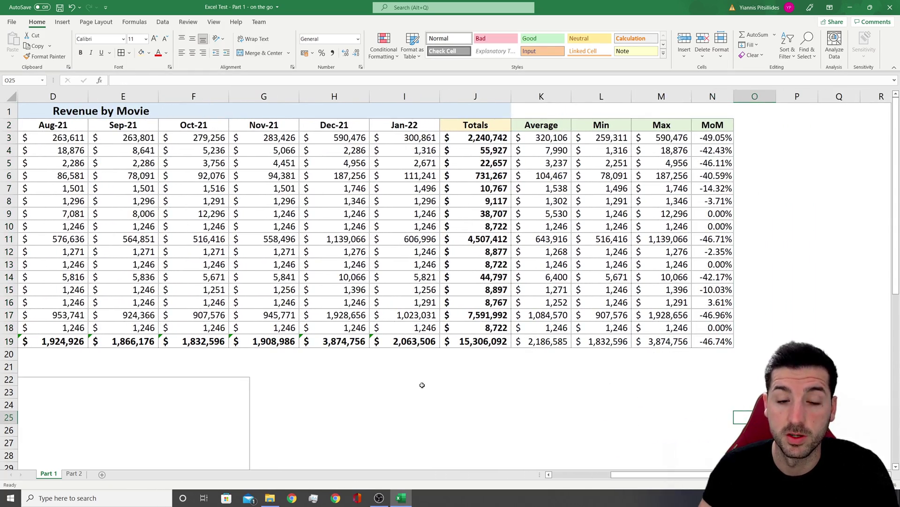
scroll(422, 382, left, 3)
scroll(382, 378, down, 2)
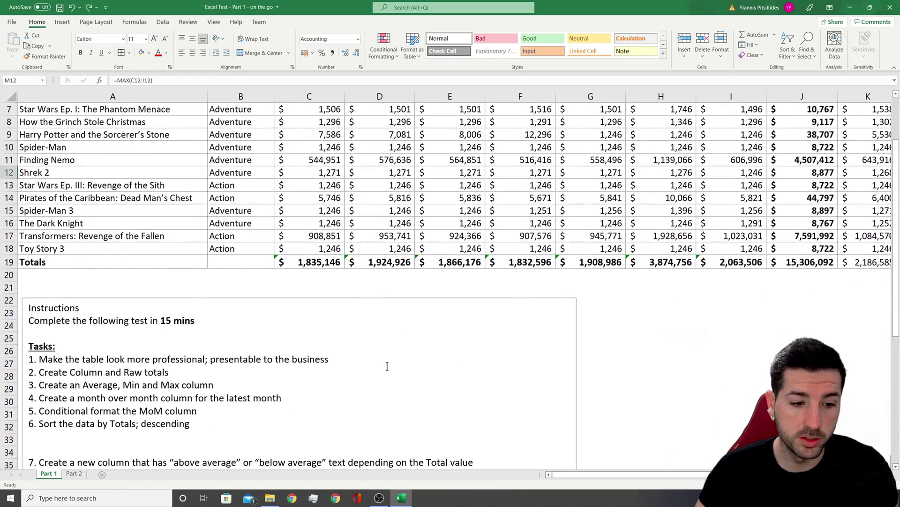
drag(38, 411, 197, 410)
scroll(649, 377, up, 2)
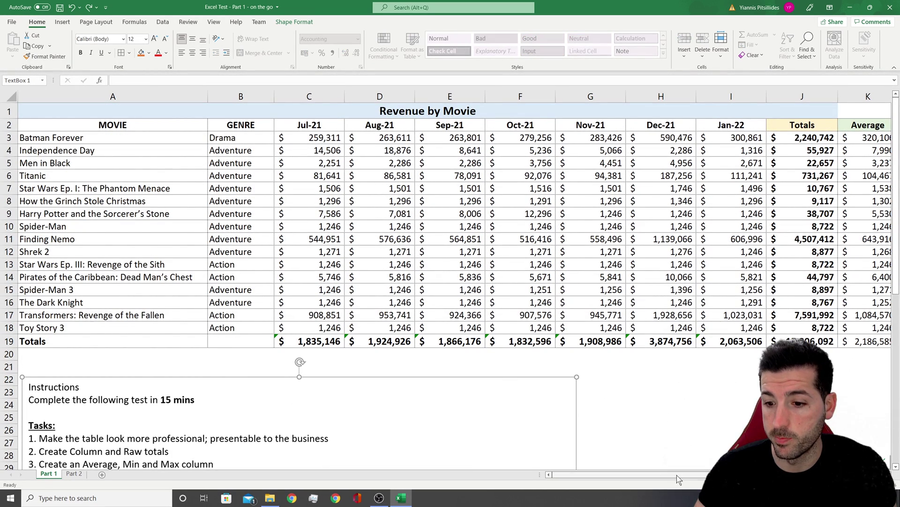
scroll(677, 475, right, 1)
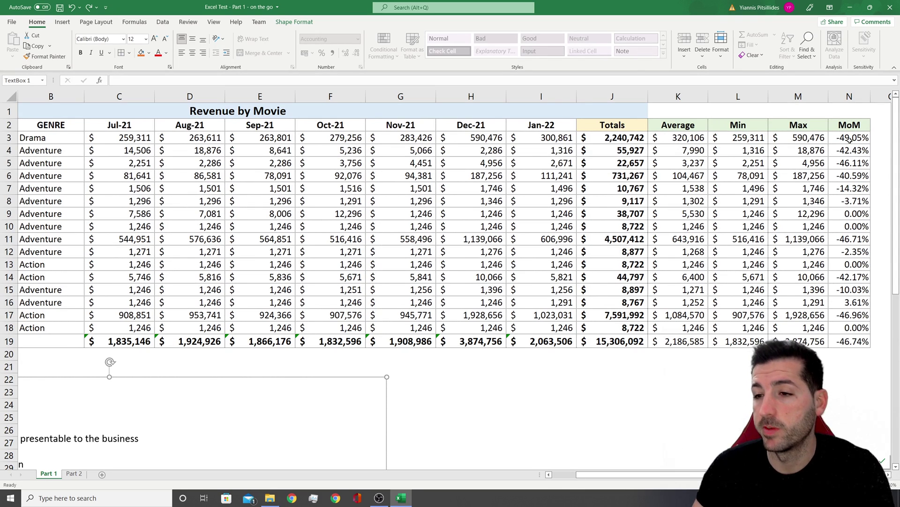
Preview the color scale and data bar conditional formats on the MoM values in N3:N19.
drag(850, 140, 849, 345)
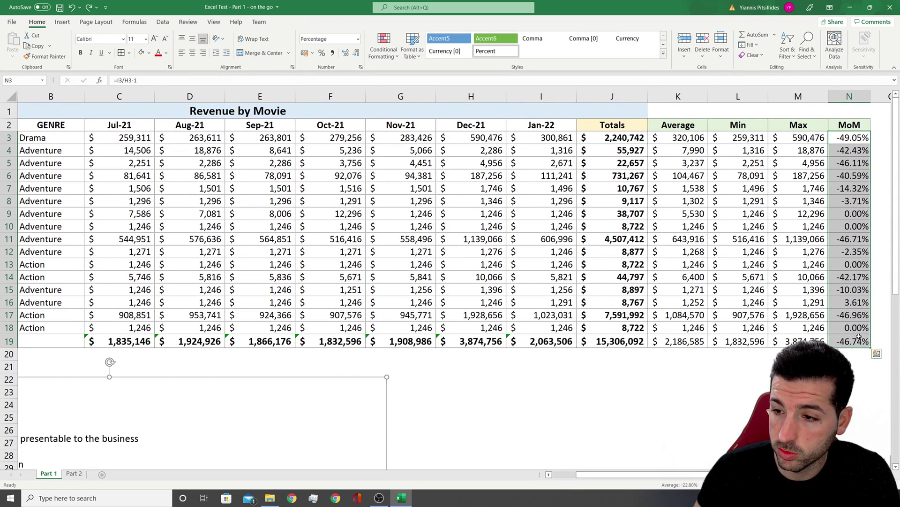
click(389, 55)
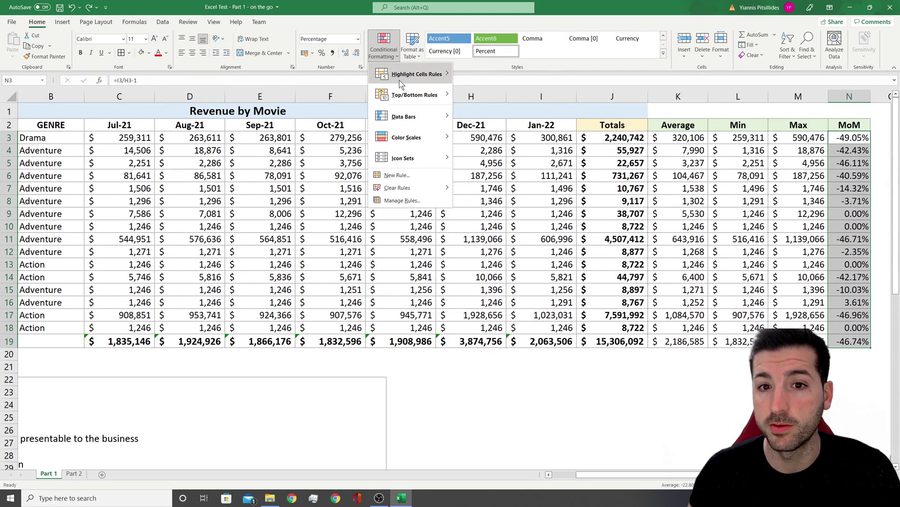
mouse_move(407, 136)
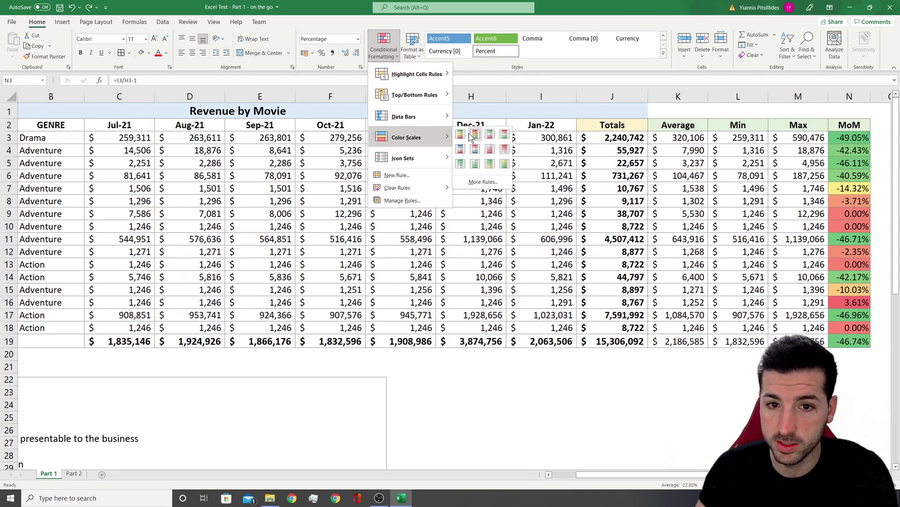
mouse_move(399, 115)
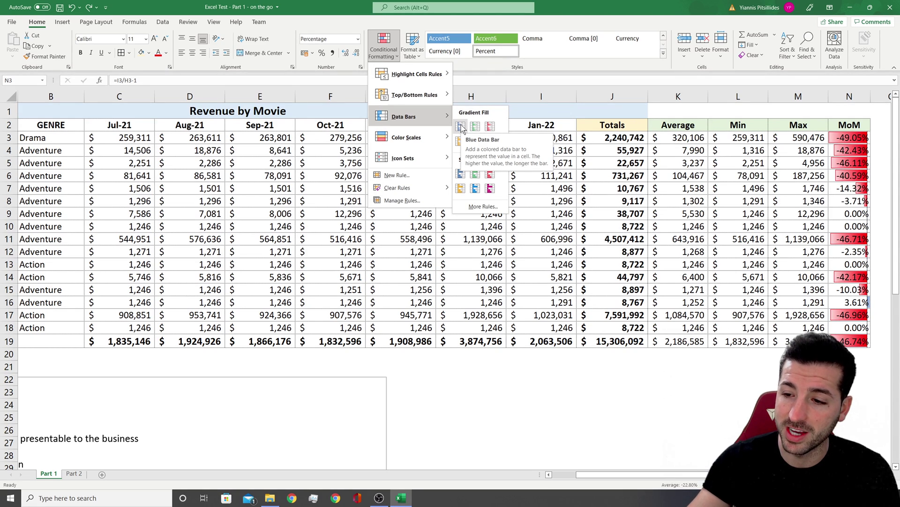
key(Escape)
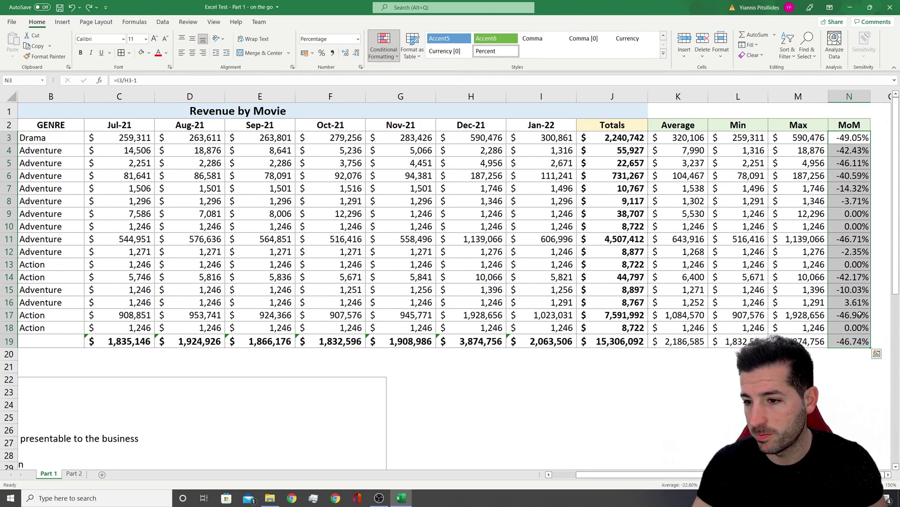
Overwrite the MoM value in N16 with 16% and preview the blue gradient data bars on N3:N19.
click(851, 302)
text(16)
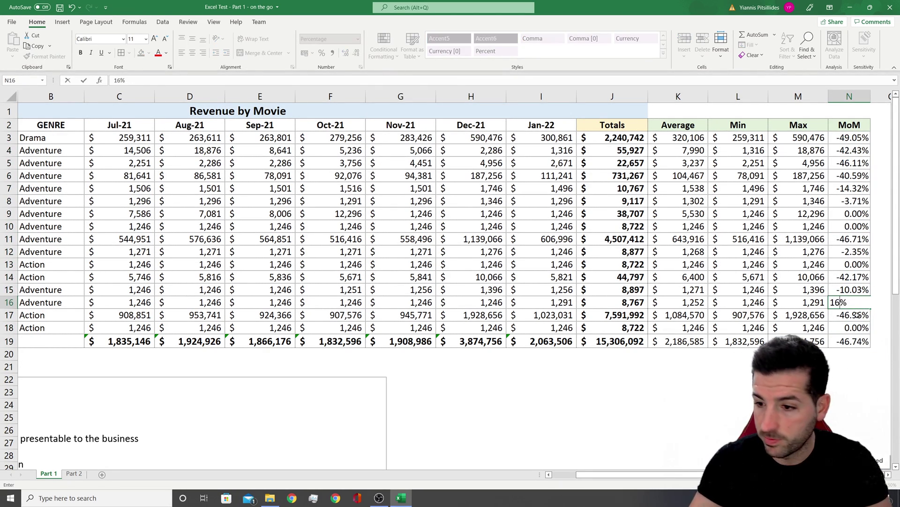
key(Return)
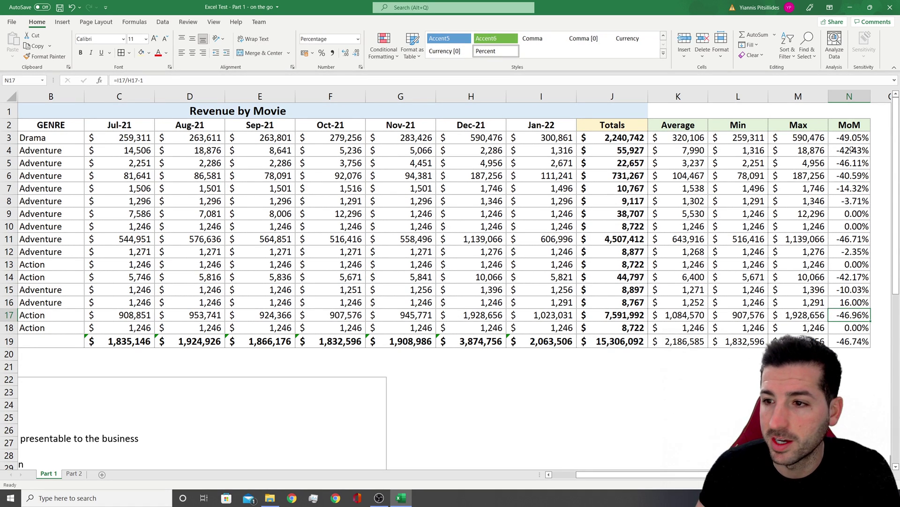
drag(850, 137, 851, 340)
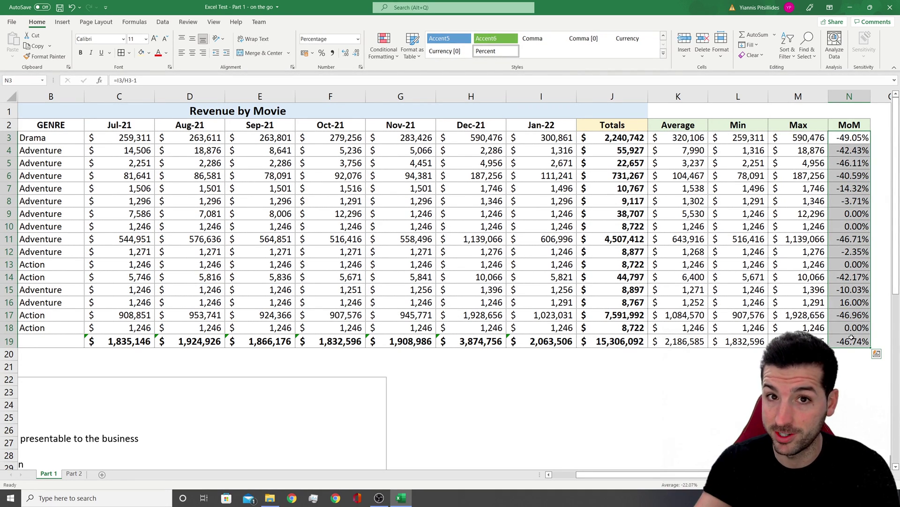
click(393, 52)
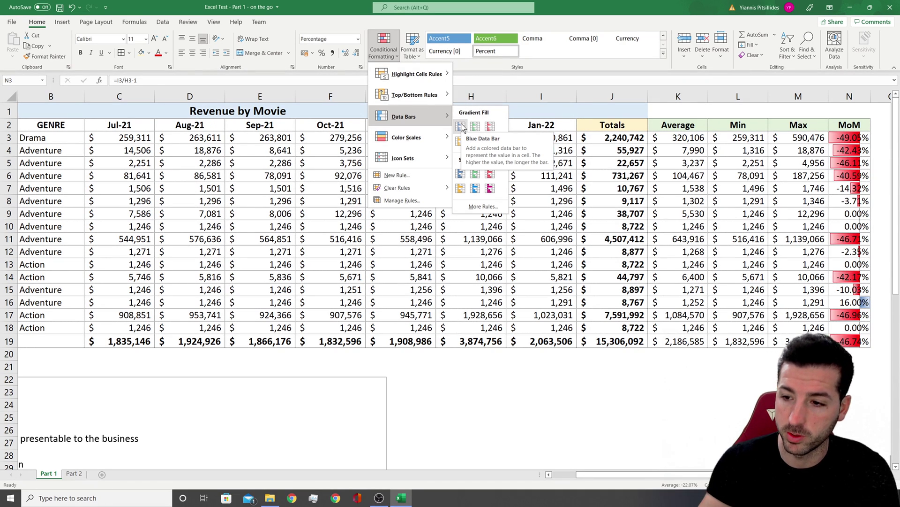
Overwrite the MoM values with 67% in N9 and 45% in N10.
click(855, 215)
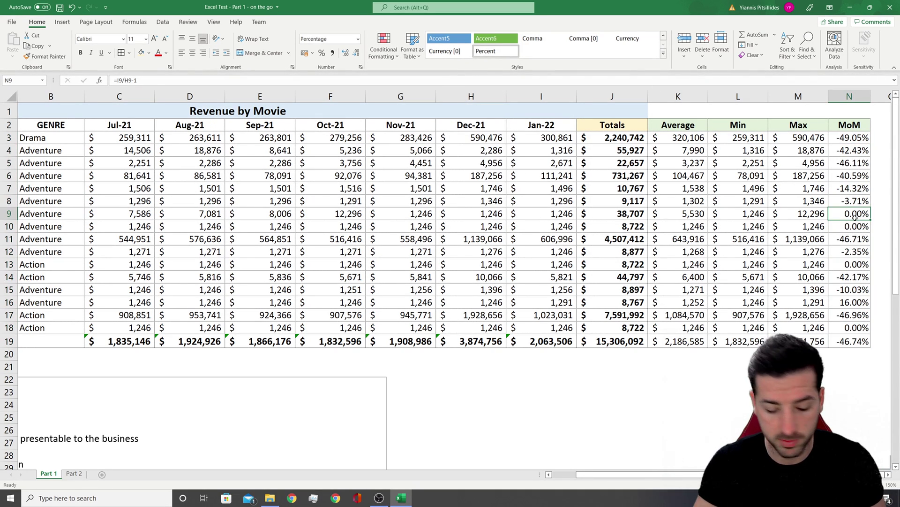
text(67)
key(Return)
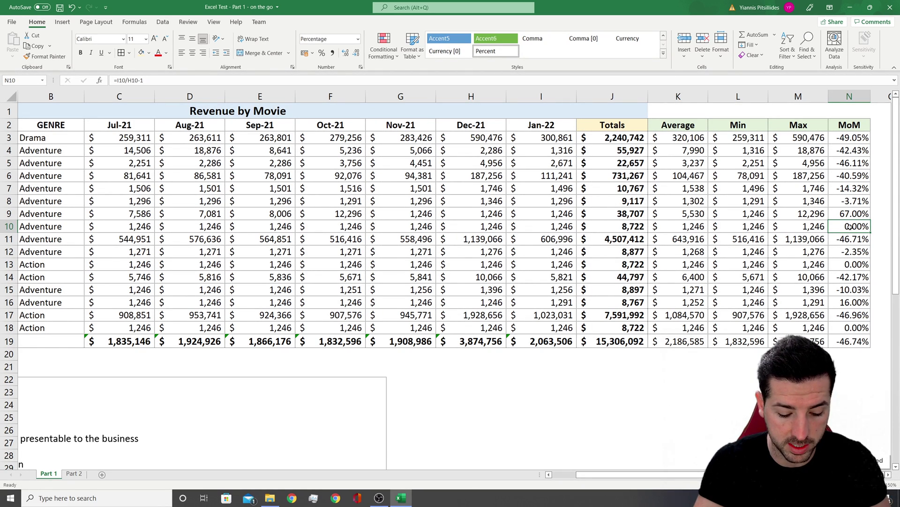
text(45)
key(Return)
Apply blue gradient-fill data bars to the MoM values in N3:N19.
drag(850, 138, 850, 341)
click(384, 50)
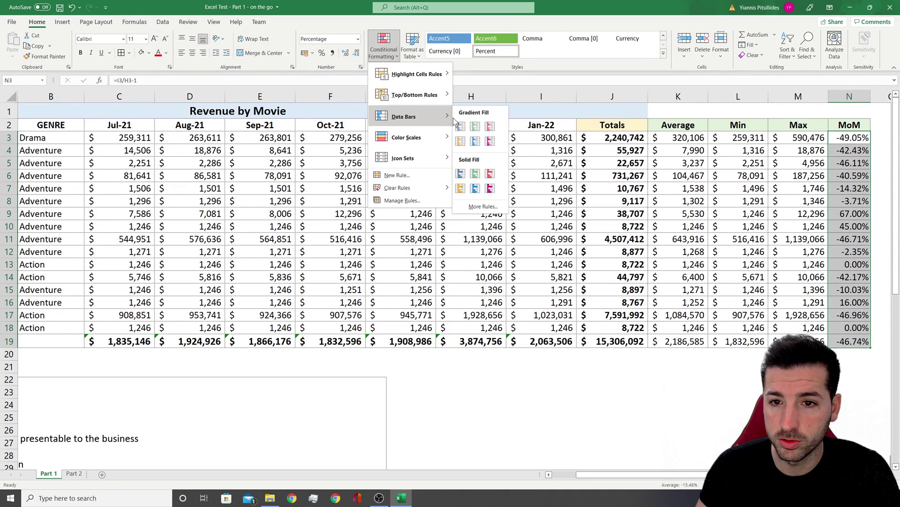
click(464, 128)
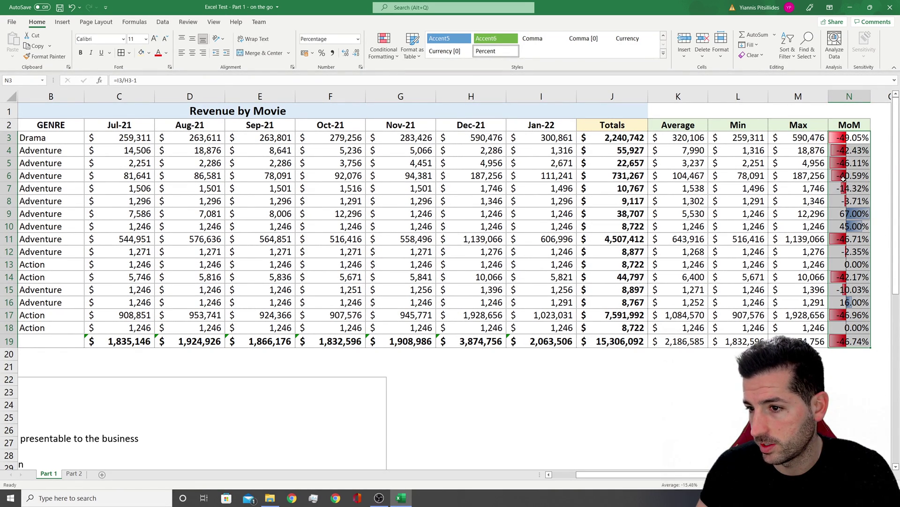
click(807, 188)
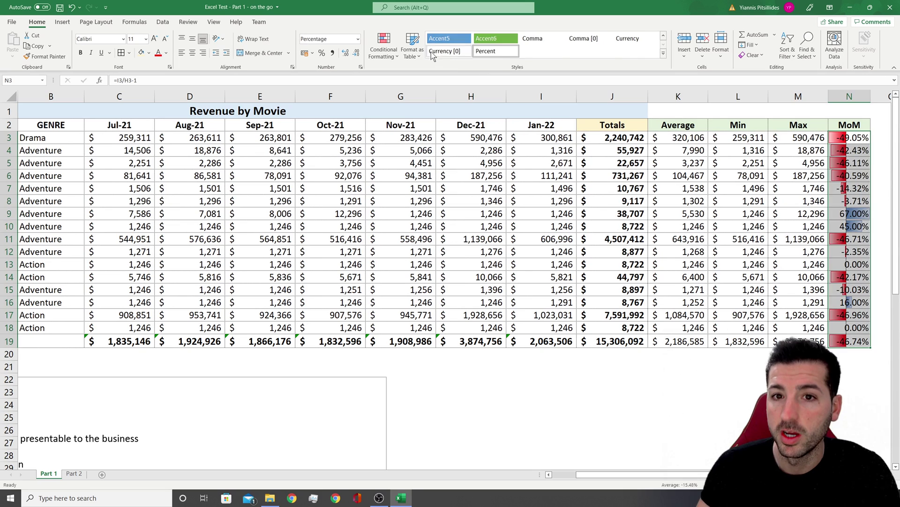
Set up a new data bar formatting rule for N3:N19 with a solid green fill.
drag(860, 140, 859, 341)
click(382, 53)
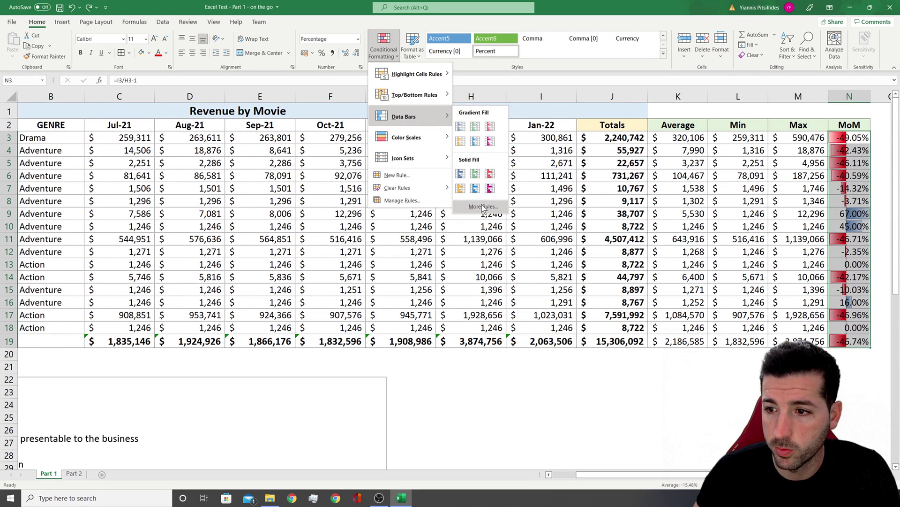
click(483, 207)
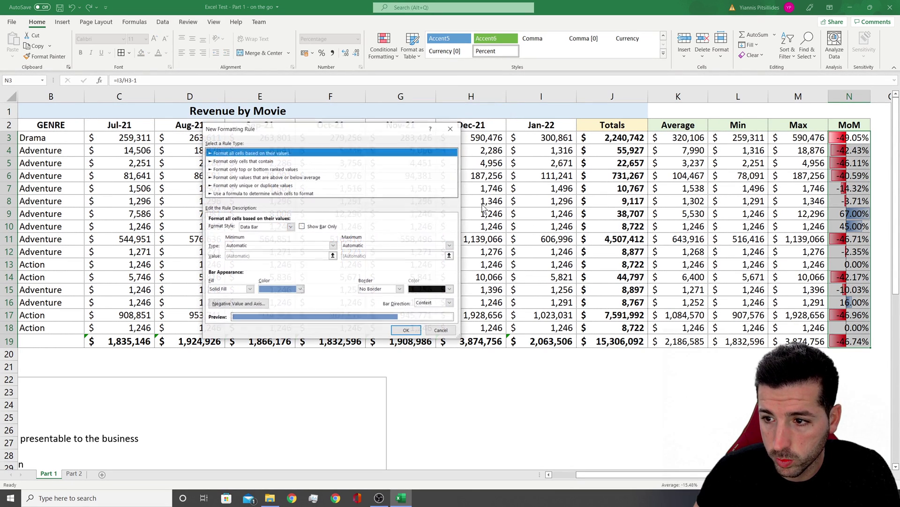
click(277, 290)
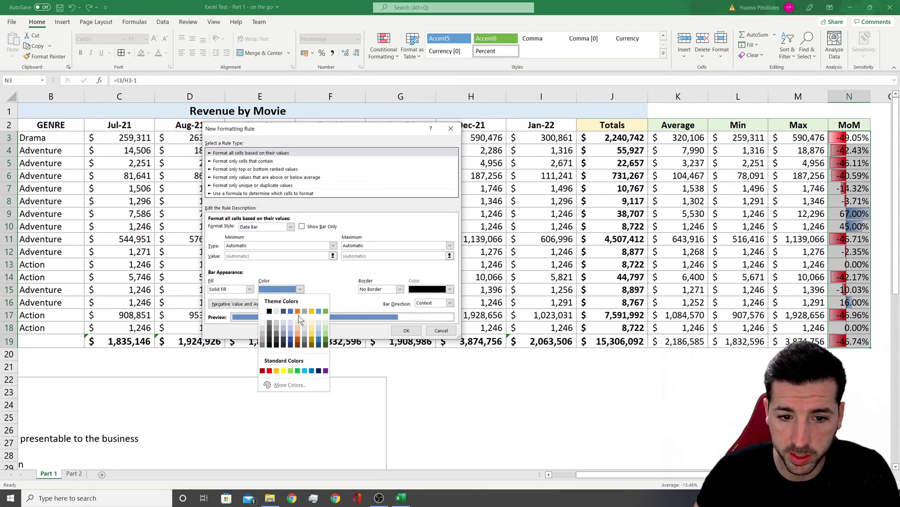
click(326, 311)
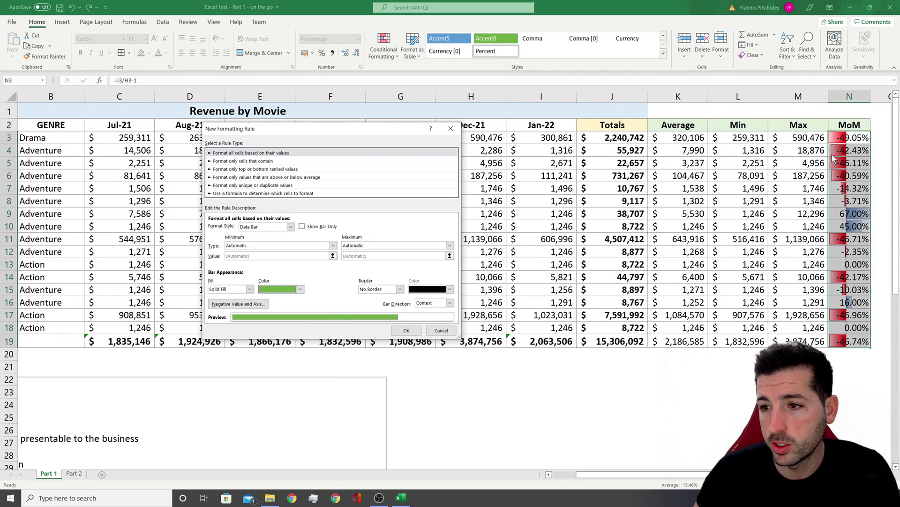
Check the color options for negative bars and apply the new data bar rule to the MoM column.
click(246, 305)
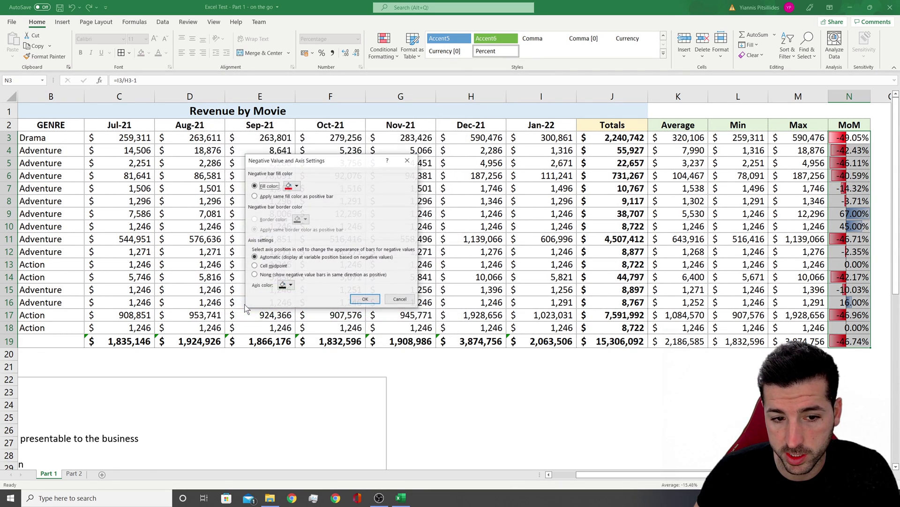
click(296, 186)
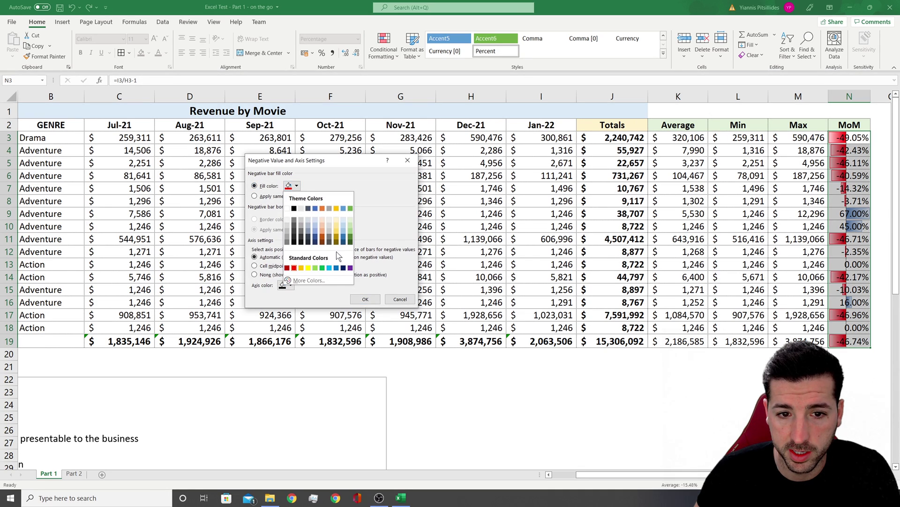
click(400, 299)
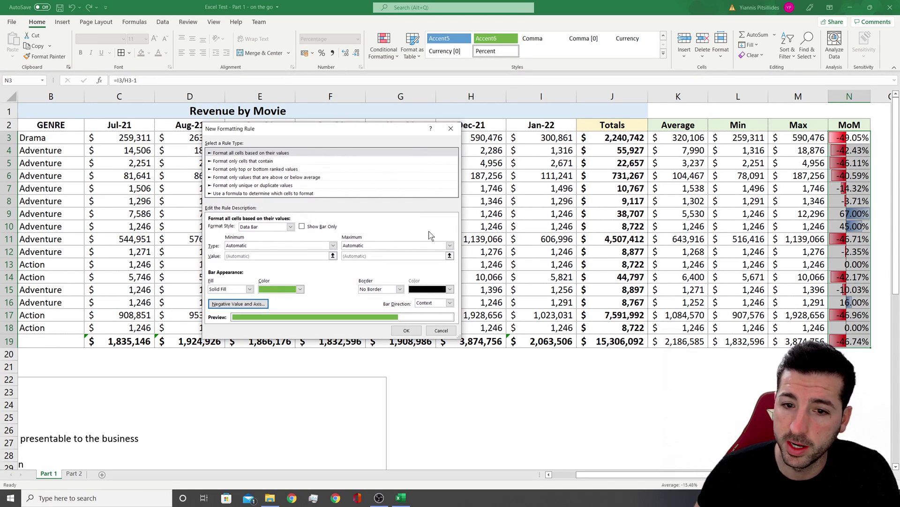
click(406, 330)
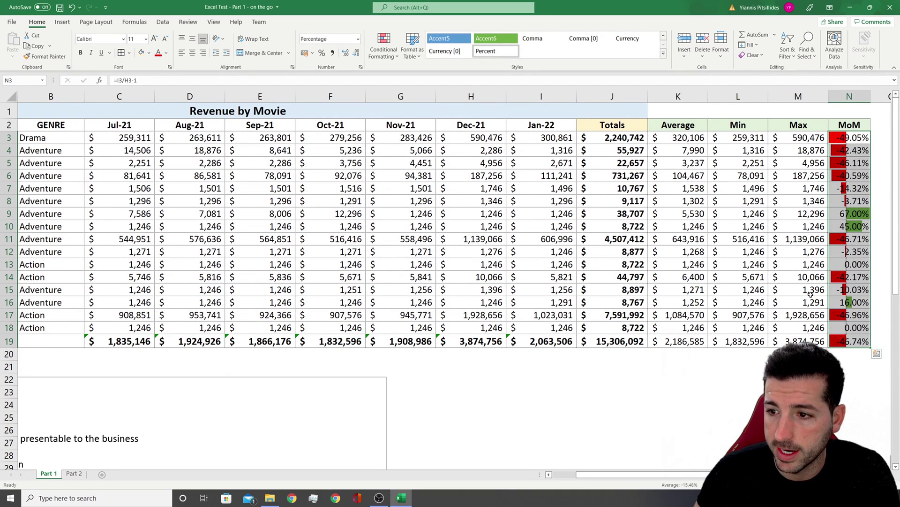
click(541, 416)
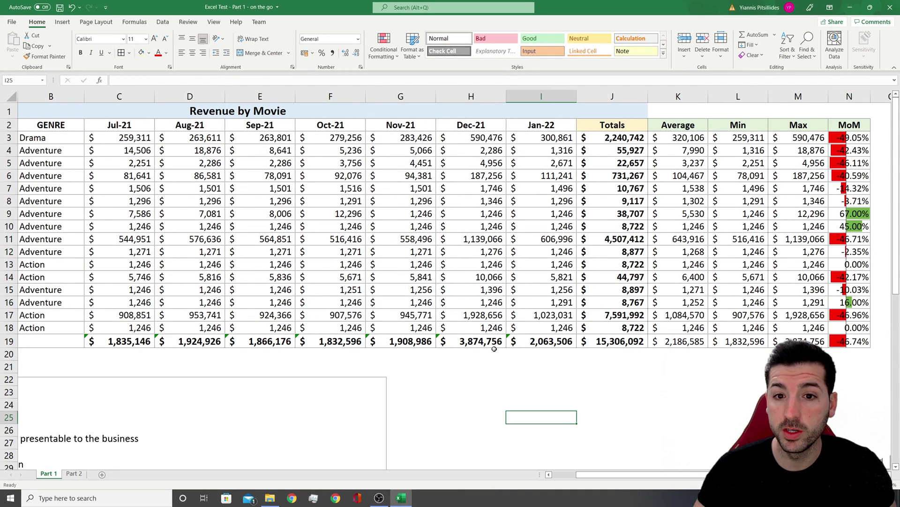
Read task 6 on sorting in the instructions and examine the Totals column it refers to.
drag(592, 475, 544, 474)
scroll(258, 377, down, 2)
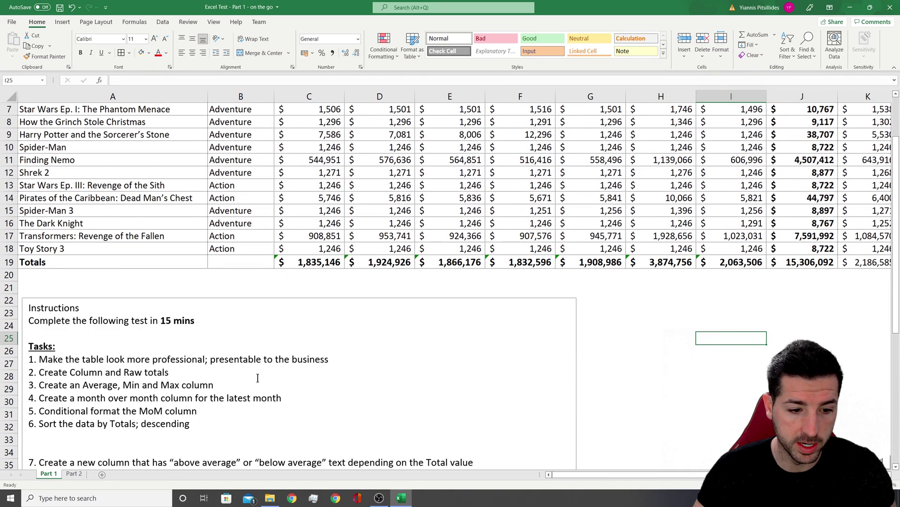
drag(40, 424, 136, 425)
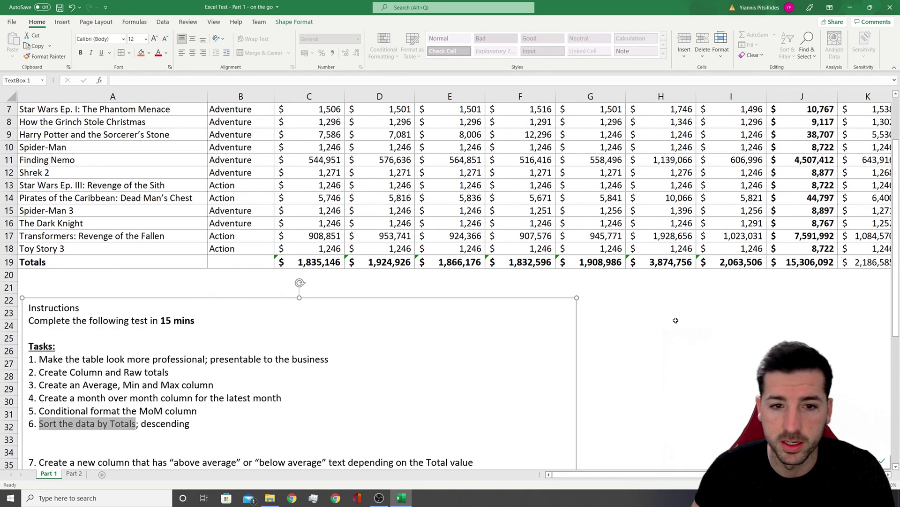
scroll(682, 322, up, 2)
scroll(602, 145, right, 2)
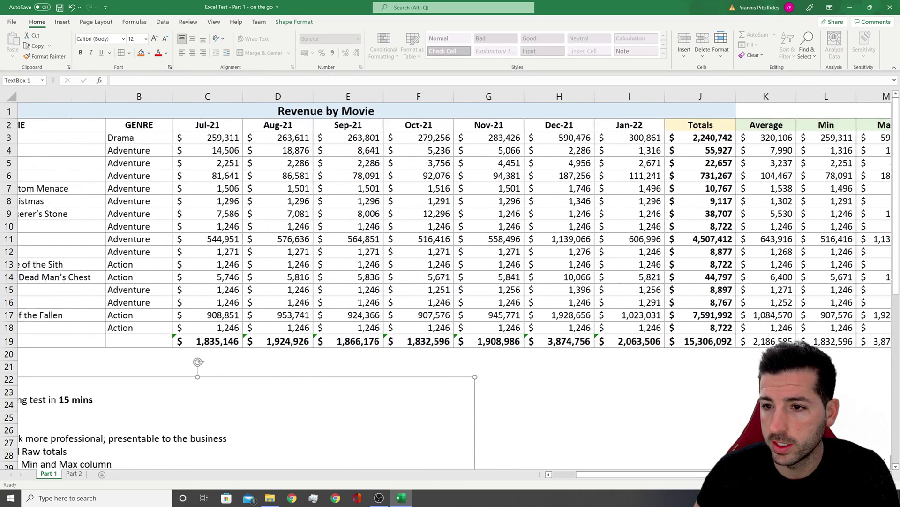
drag(616, 136, 624, 330)
click(644, 365)
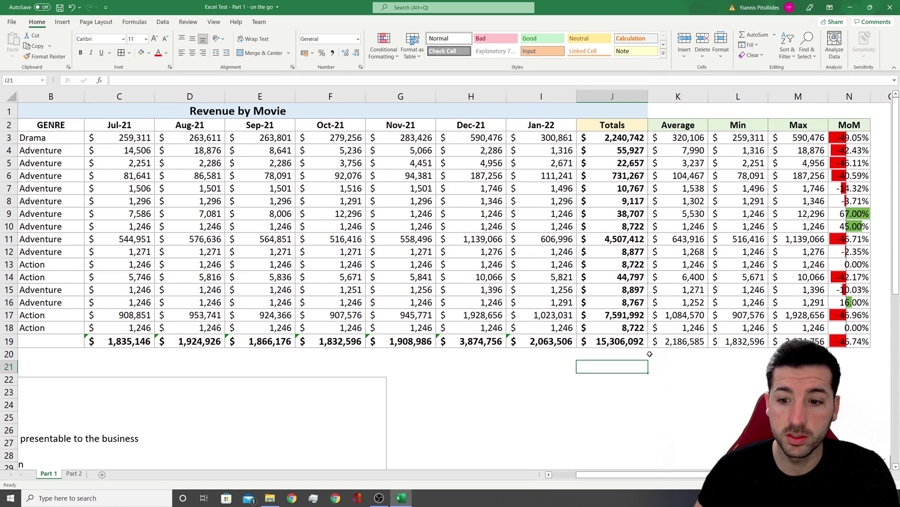
Add filters to the table's header row 2 and check them on the MOVIE and GENRE columns.
scroll(650, 354, left, 2)
click(9, 125)
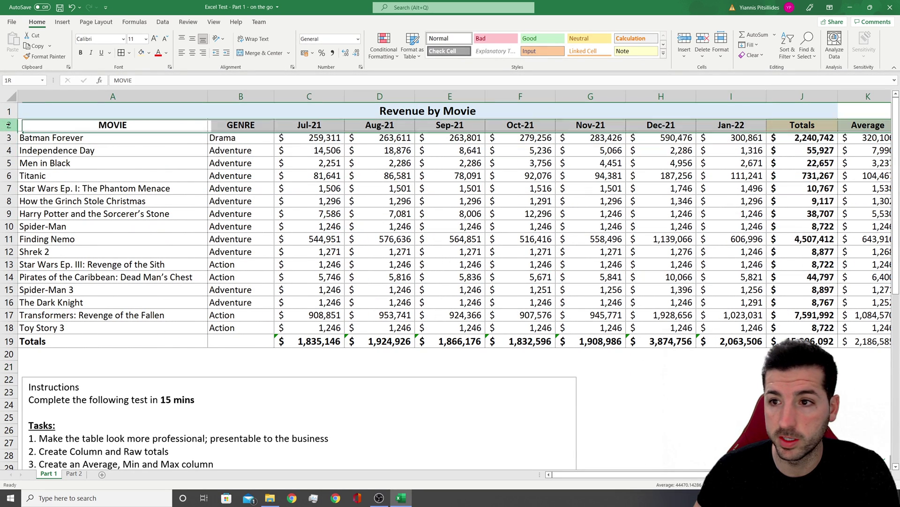
click(794, 59)
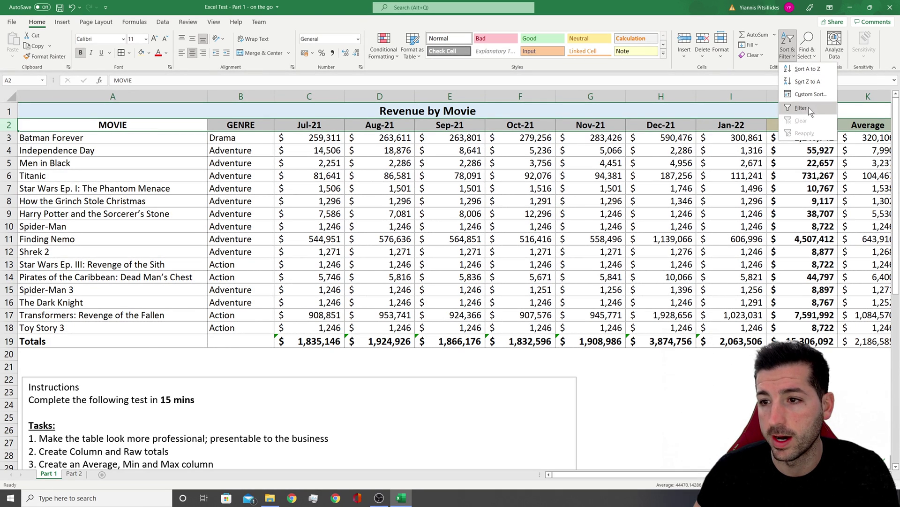
click(805, 107)
click(420, 159)
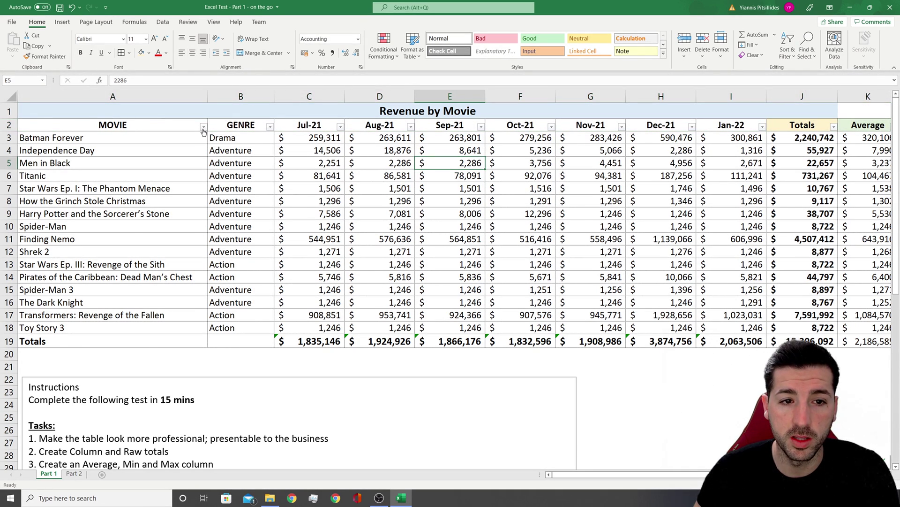
click(203, 128)
click(270, 127)
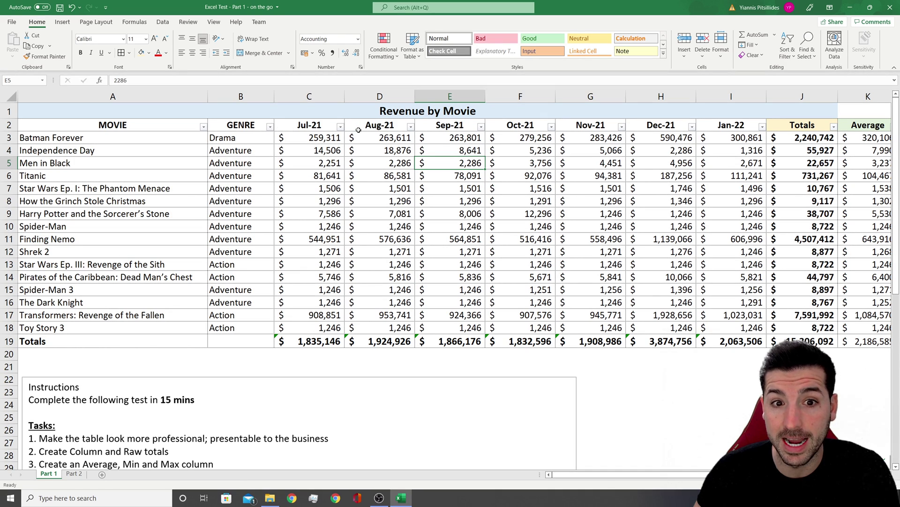
Sort the movie rows by Totals from smallest to largest and check the order down to the Totals row.
scroll(695, 188, right, 3)
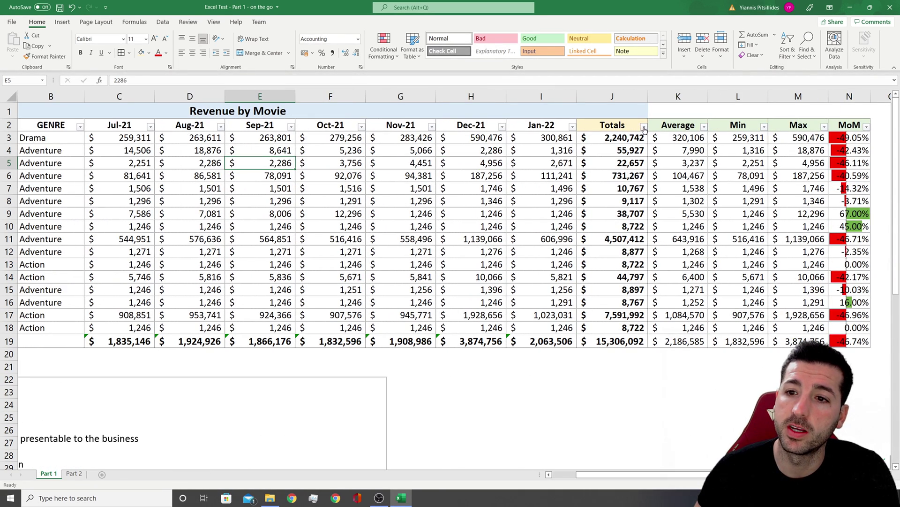
click(644, 127)
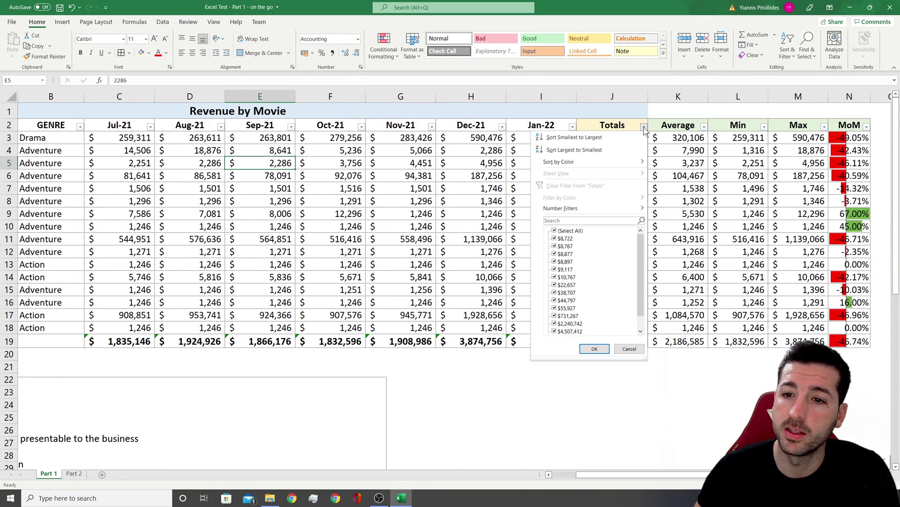
click(599, 140)
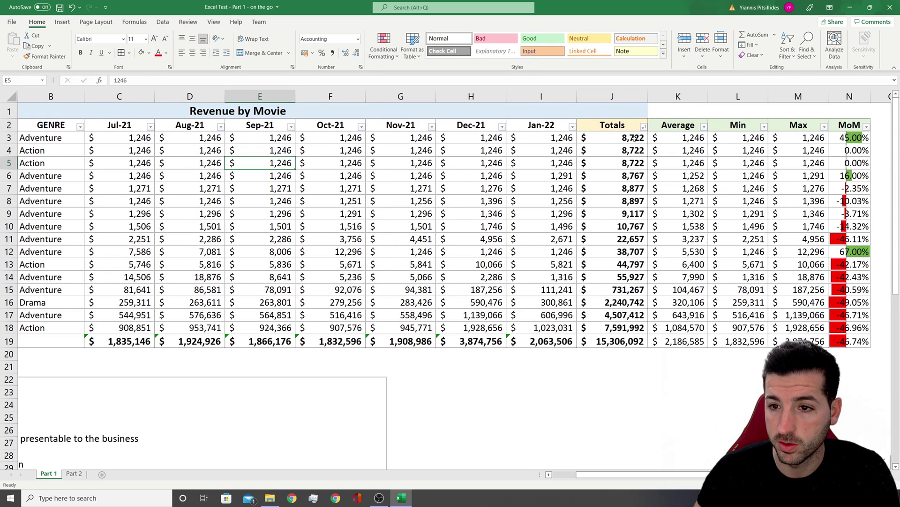
drag(614, 137, 615, 341)
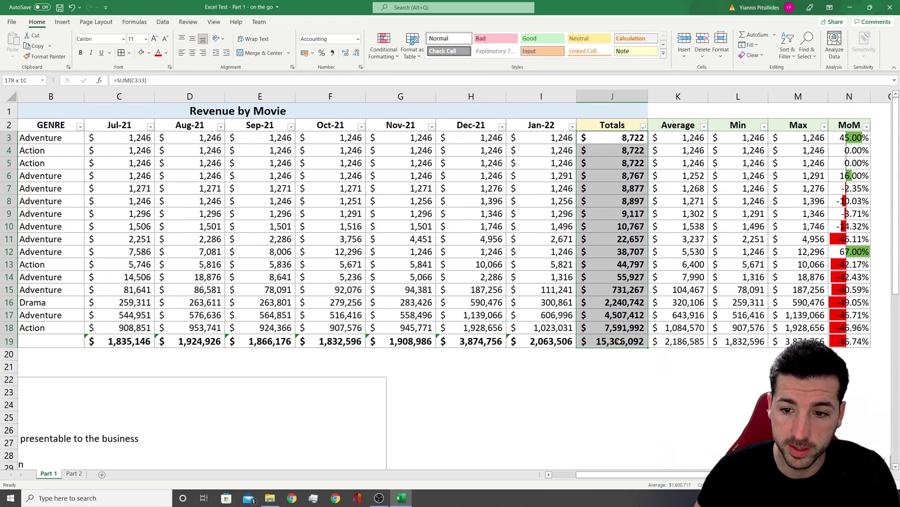
Sort the movie rows by Totals from largest to smallest and check where the Totals row and top movies land.
click(614, 214)
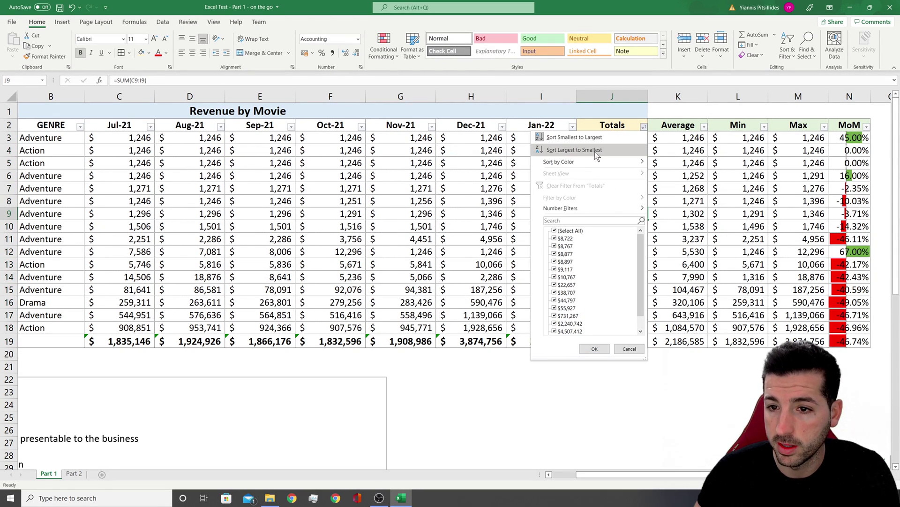
click(595, 149)
mouse_move(615, 150)
mouse_down()
mouse_move(615, 253)
mouse_move(620, 162)
mouse_up()
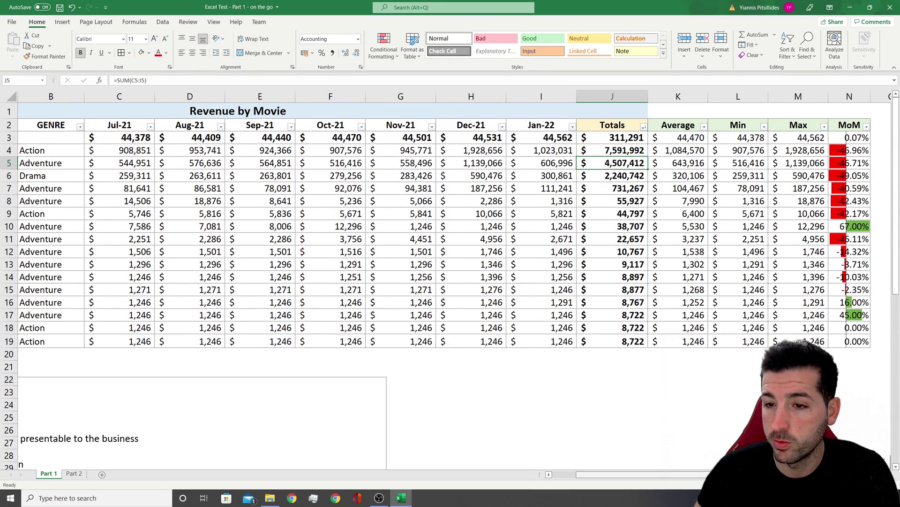
drag(714, 475, 691, 477)
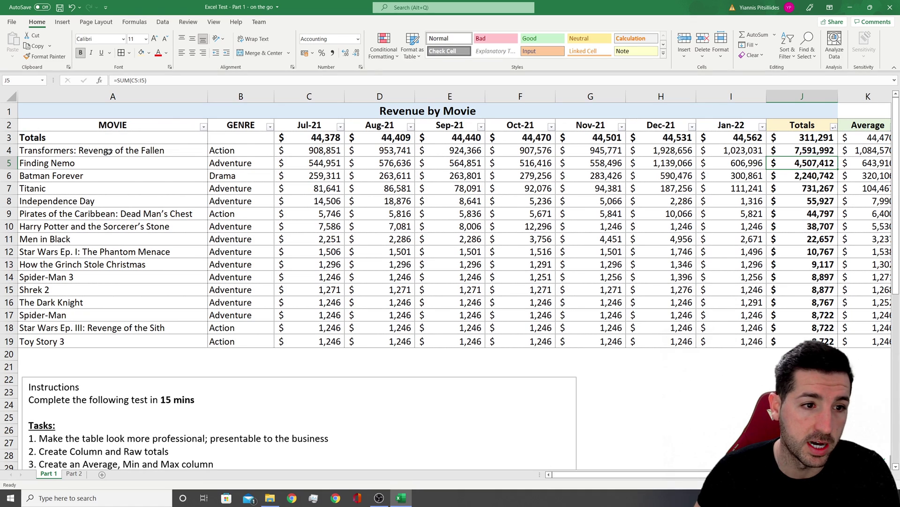
click(22, 150)
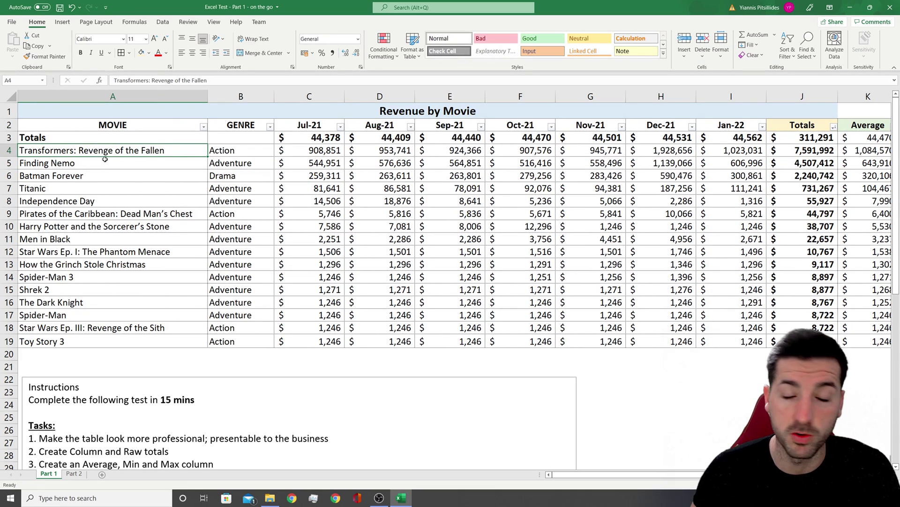
click(779, 176)
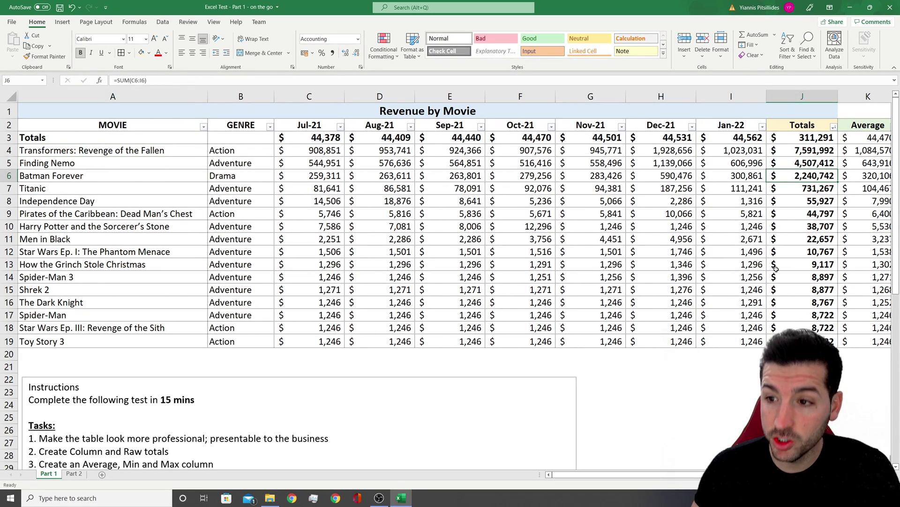
click(133, 141)
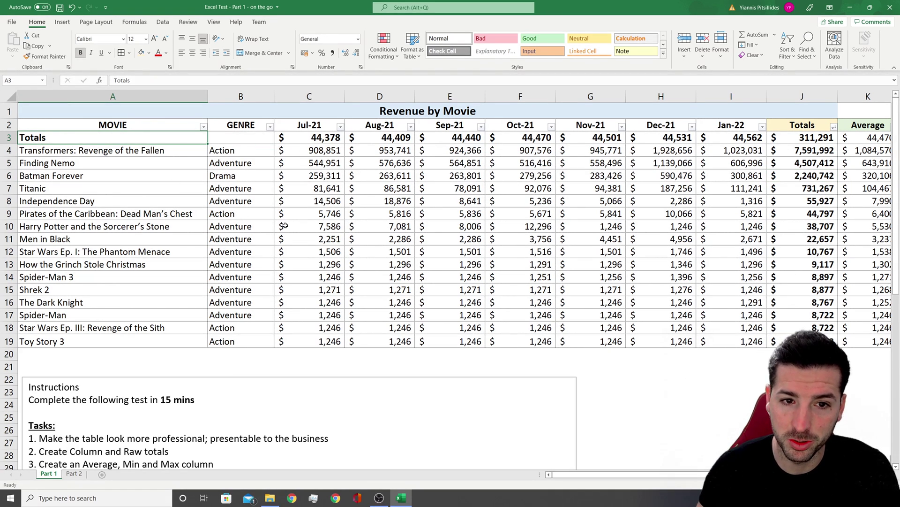
Examine the SUM formulas in the Totals row 3 against the Jul-21 movie values and the overall total in column J.
click(332, 137)
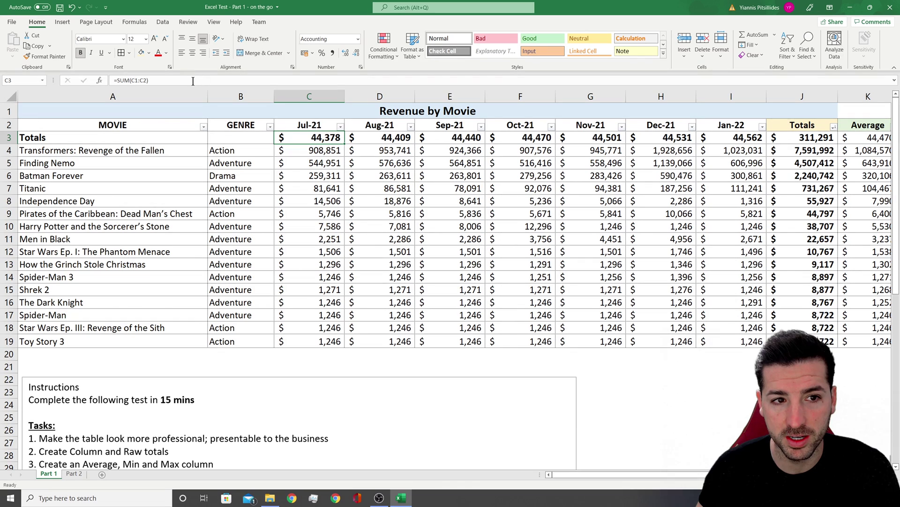
key(F2)
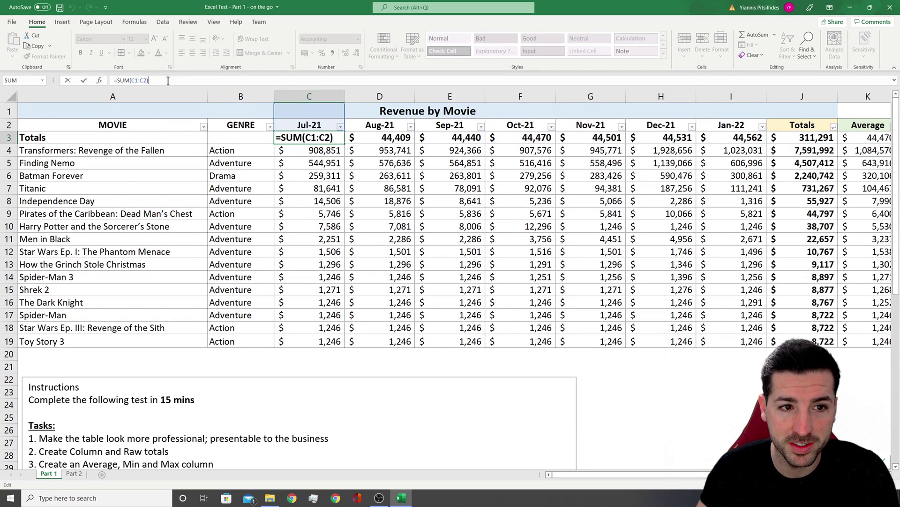
key(Escape)
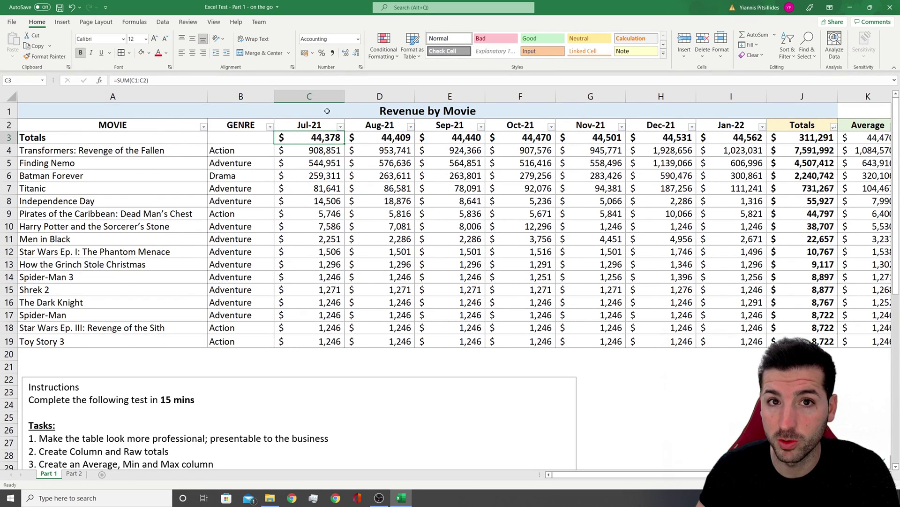
drag(322, 150, 319, 341)
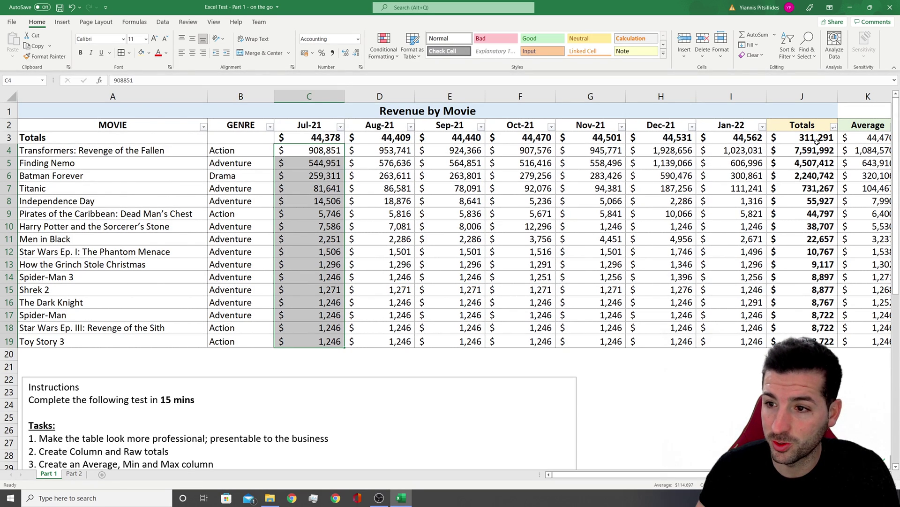
click(796, 141)
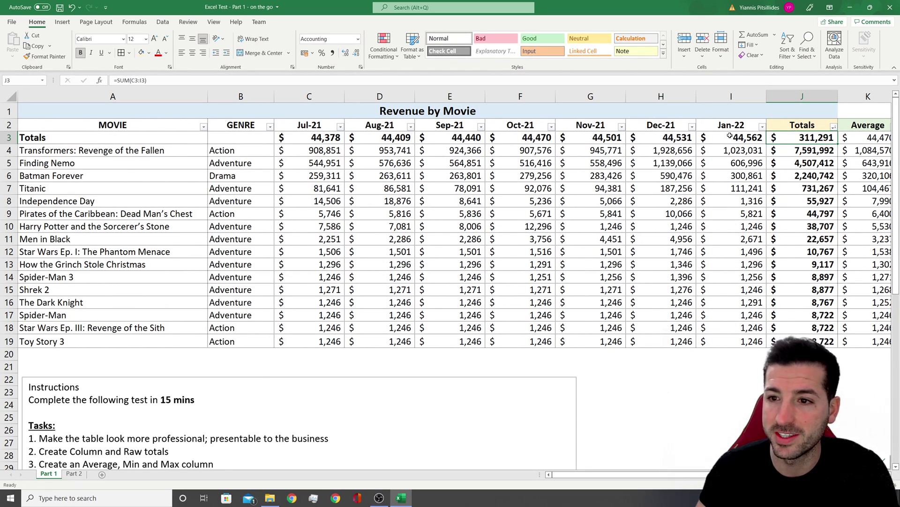
drag(730, 136, 305, 139)
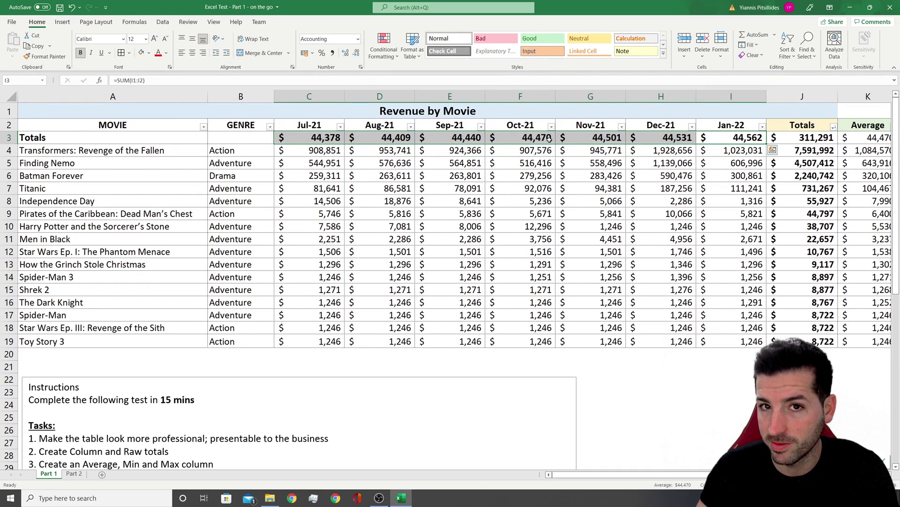
click(573, 136)
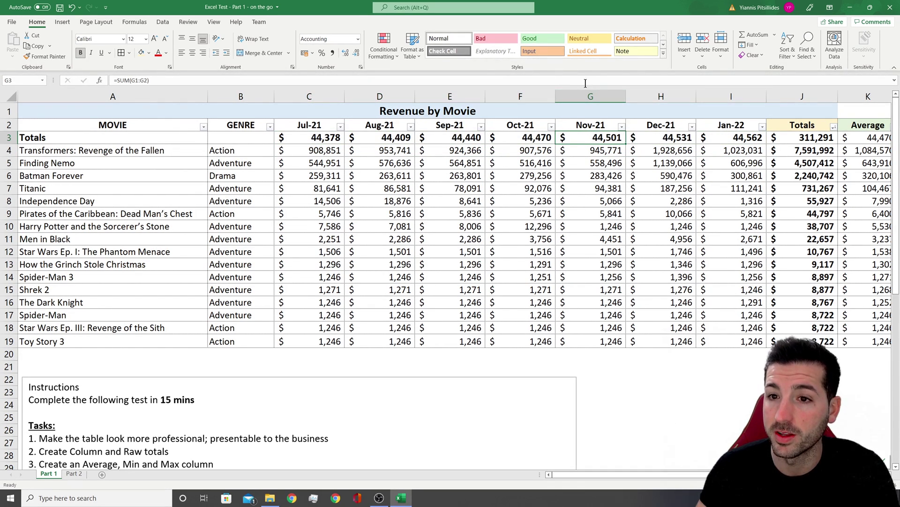
key(Right)
key(Right)
key(Right)
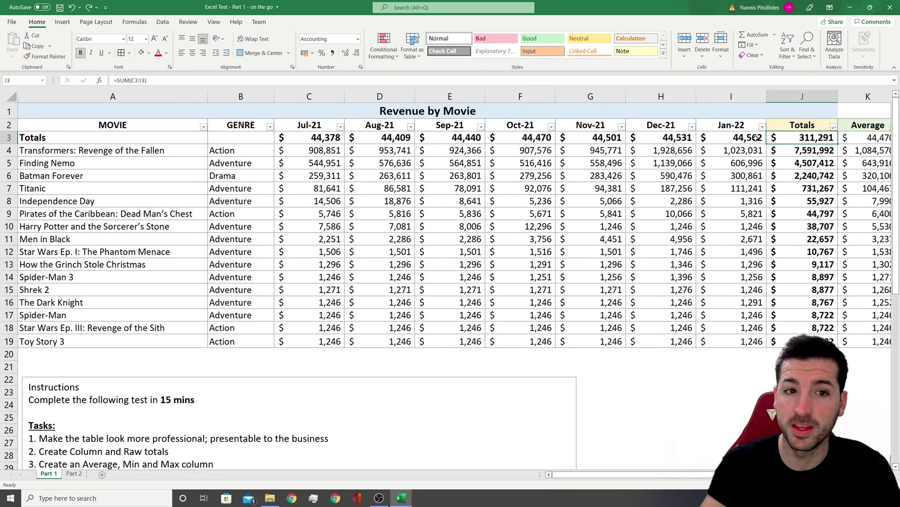
Undo the largest-to-smallest sort and check the Jul-21 total's formula in C19.
click(71, 8)
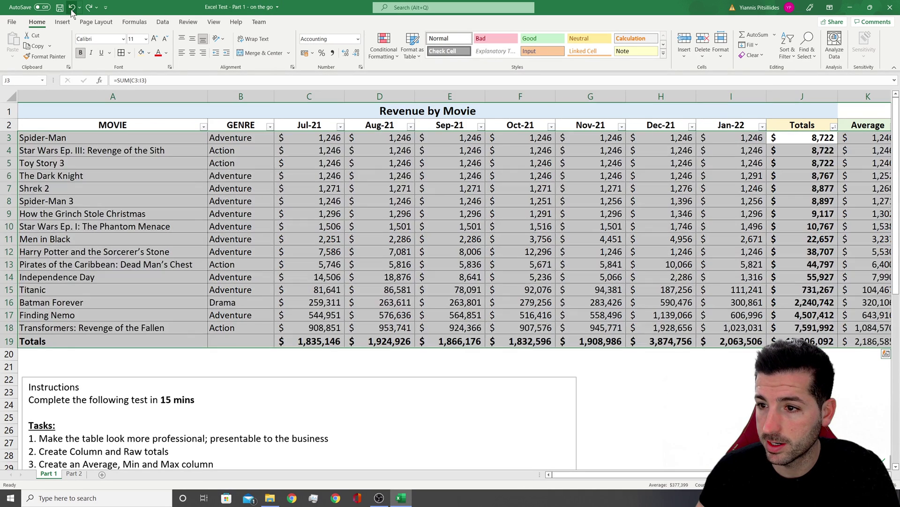
click(634, 320)
click(323, 345)
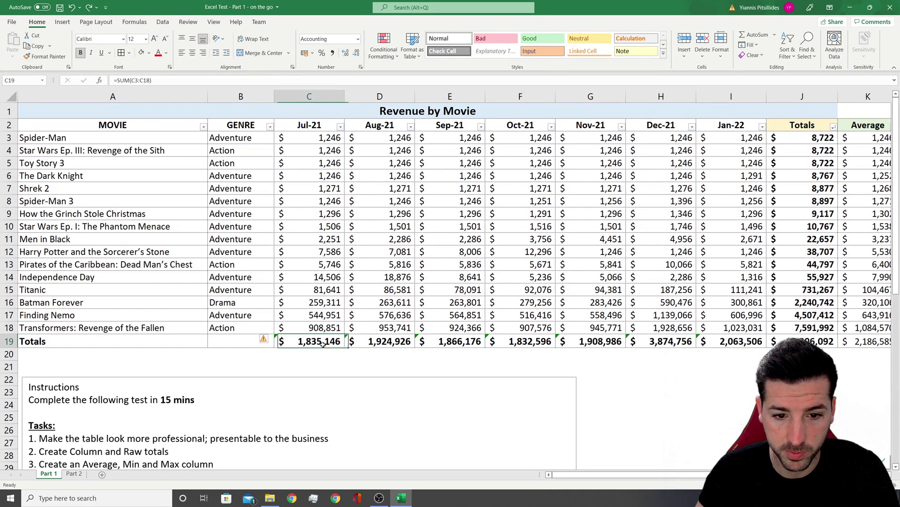
click(288, 75)
click(404, 271)
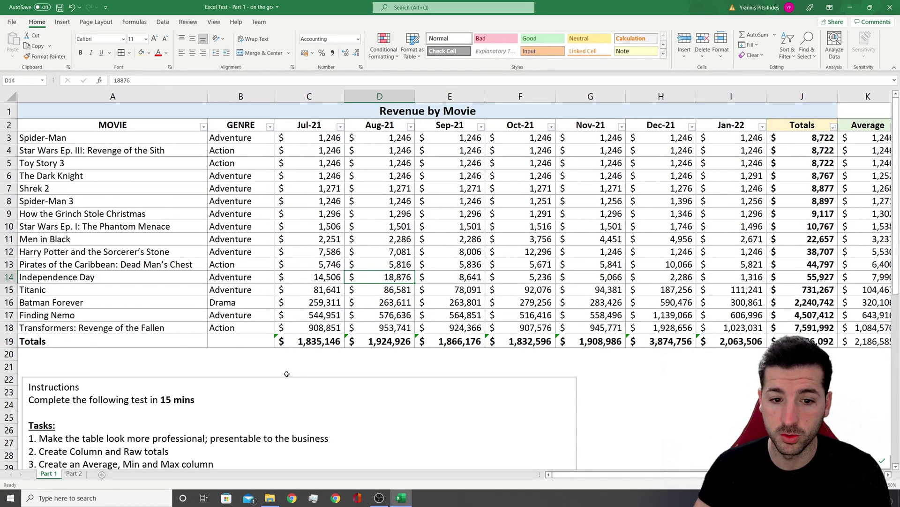
Copy the Totals row from C19 to N19, paste it in place as values, and check the cells for hardcoded numbers.
drag(281, 341, 771, 341)
key(ctrl+c)
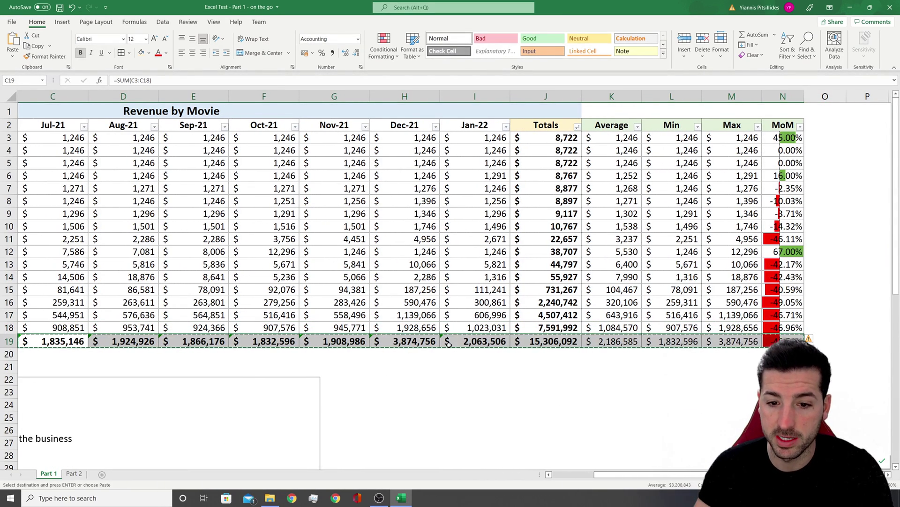
right_click(447, 347)
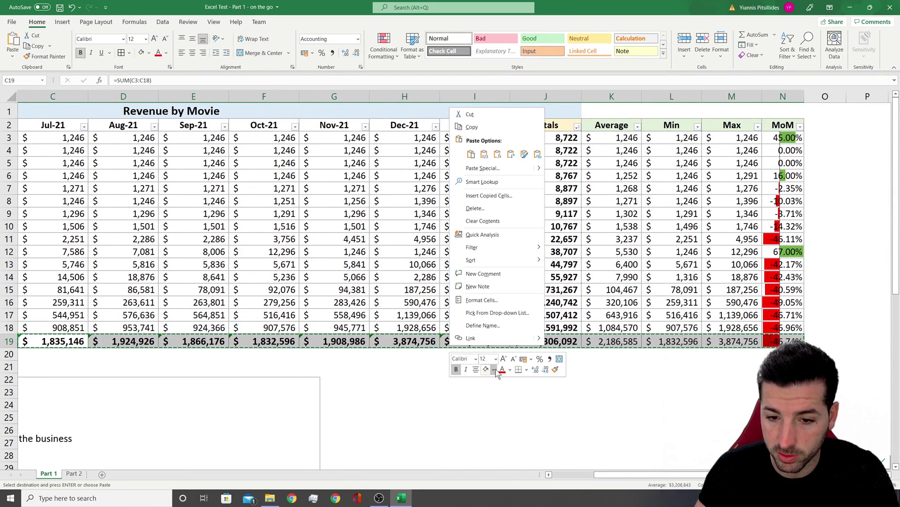
click(485, 154)
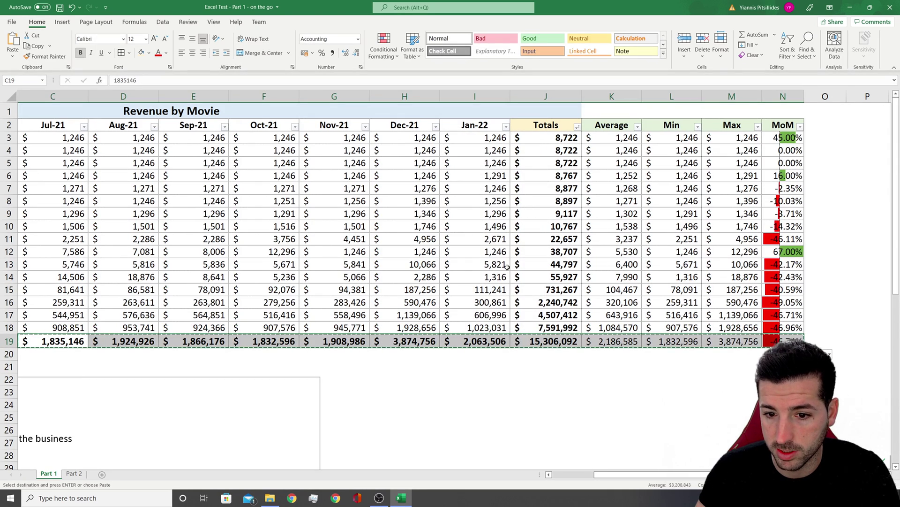
click(489, 352)
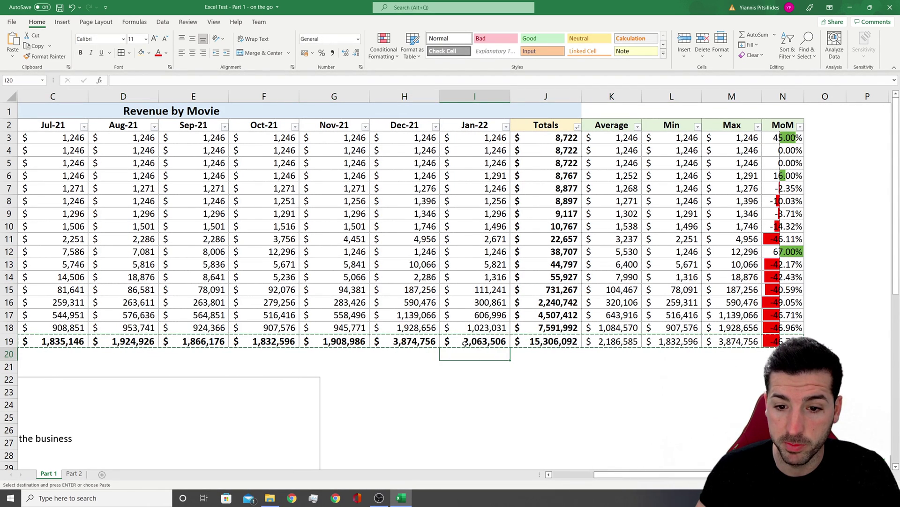
click(375, 342)
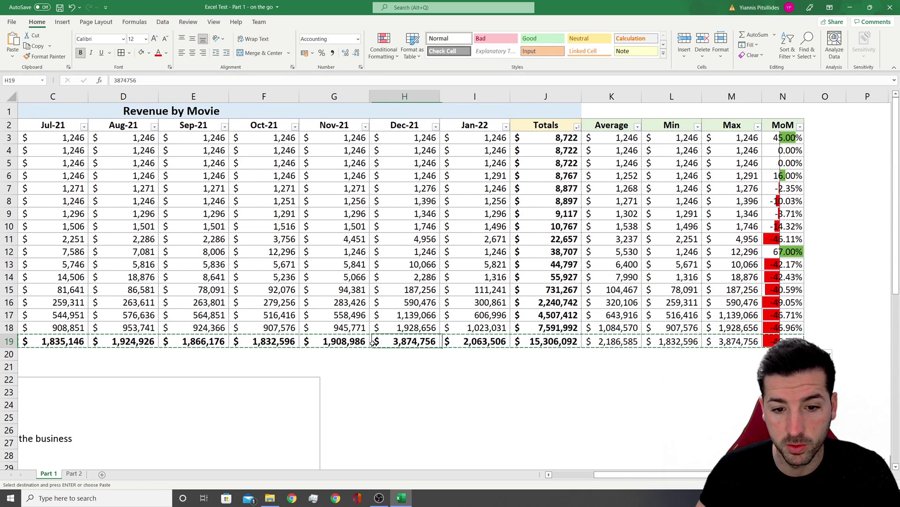
click(297, 341)
key(Escape)
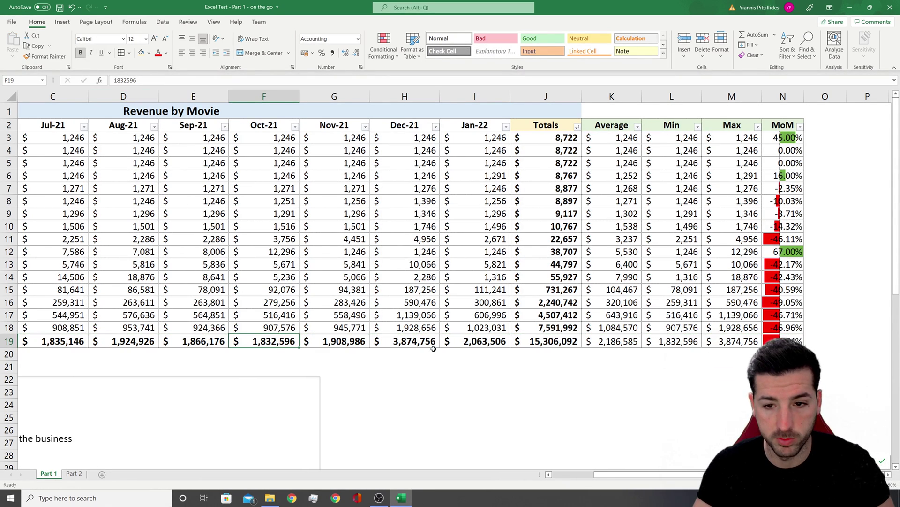
Sort the table by Totals from largest to smallest using the column's filter and check the hardcoded Totals row.
click(556, 384)
click(557, 200)
click(577, 127)
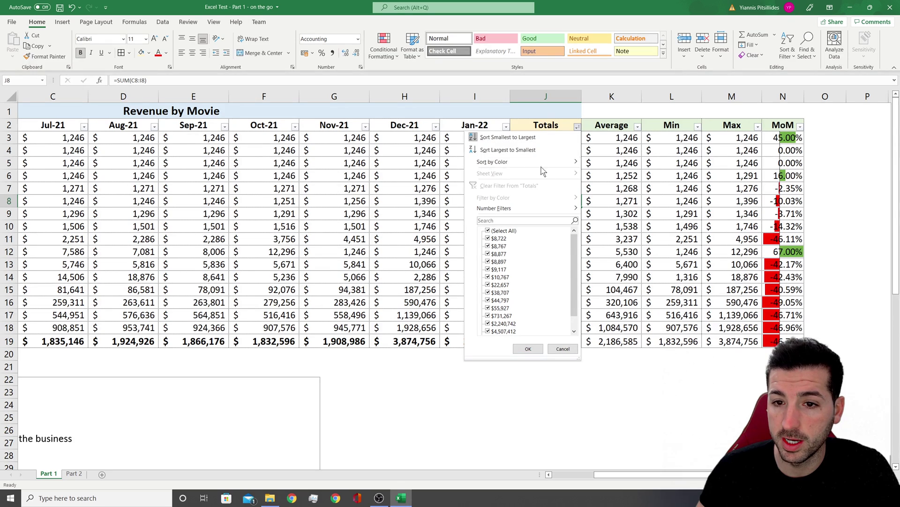
click(577, 126)
click(577, 127)
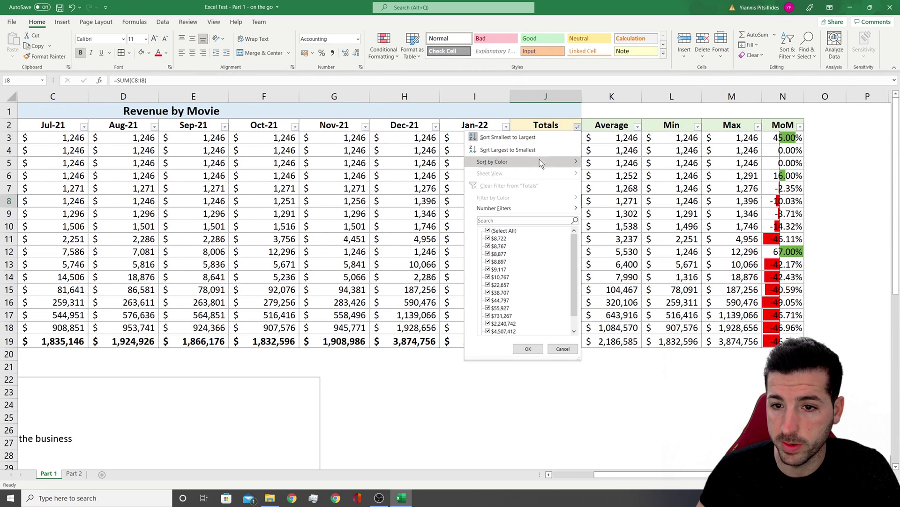
click(514, 151)
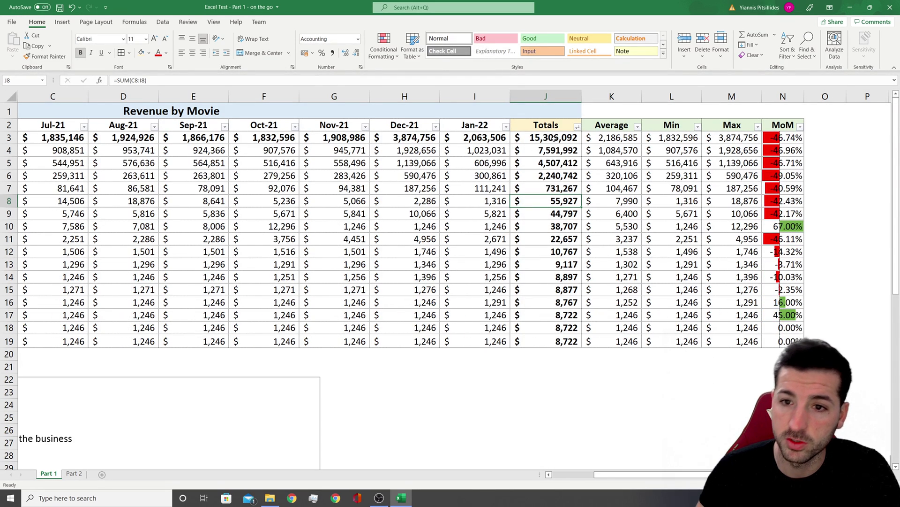
drag(554, 138, 28, 137)
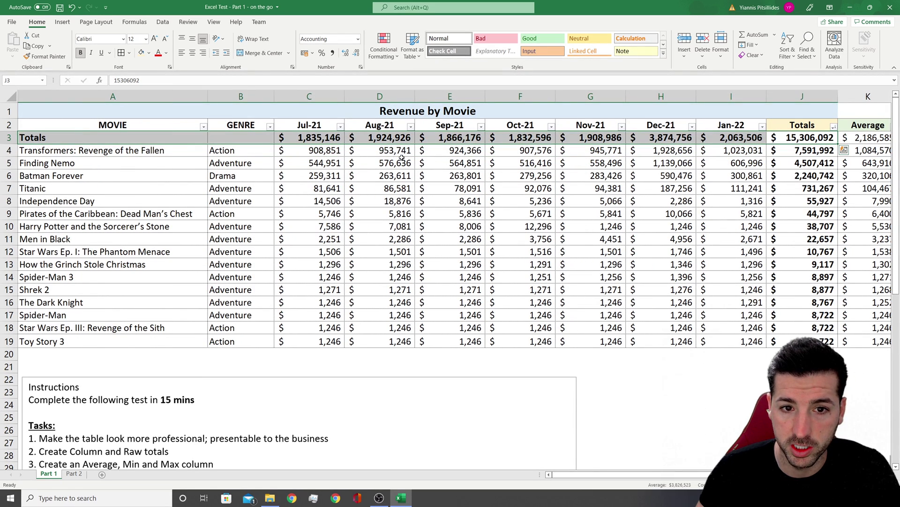
click(411, 163)
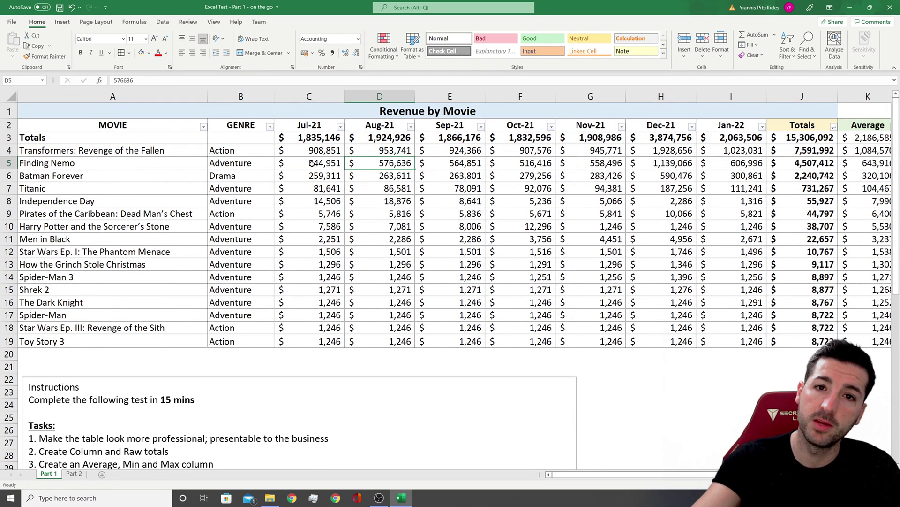
Undo the last sort by Totals made with the column's filter.
click(71, 7)
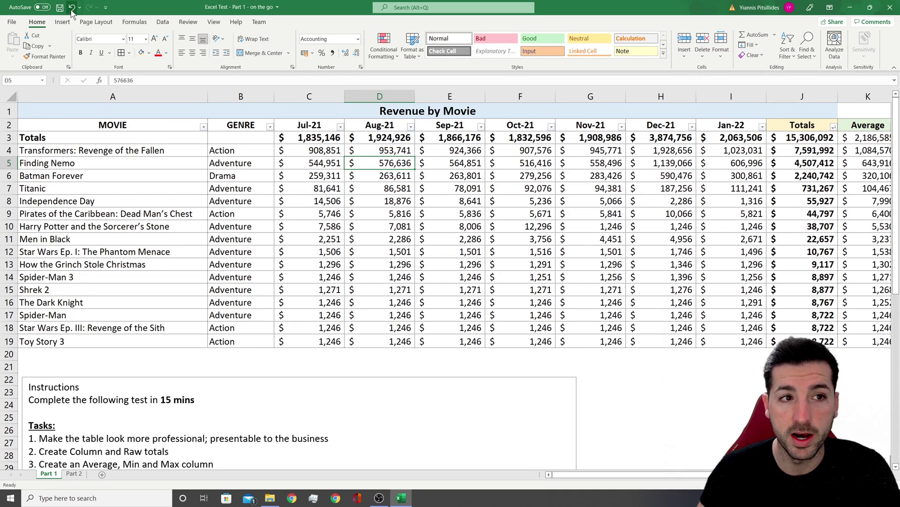
click(705, 252)
click(776, 151)
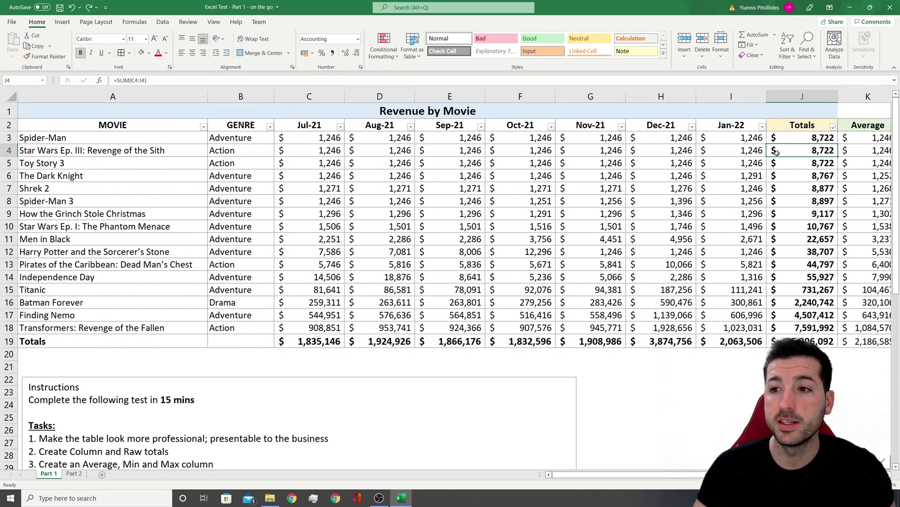
Sort the movie totals J3:J18 from largest to smallest, expanding the selection to the adjacent columns, and check the order.
drag(807, 137, 812, 328)
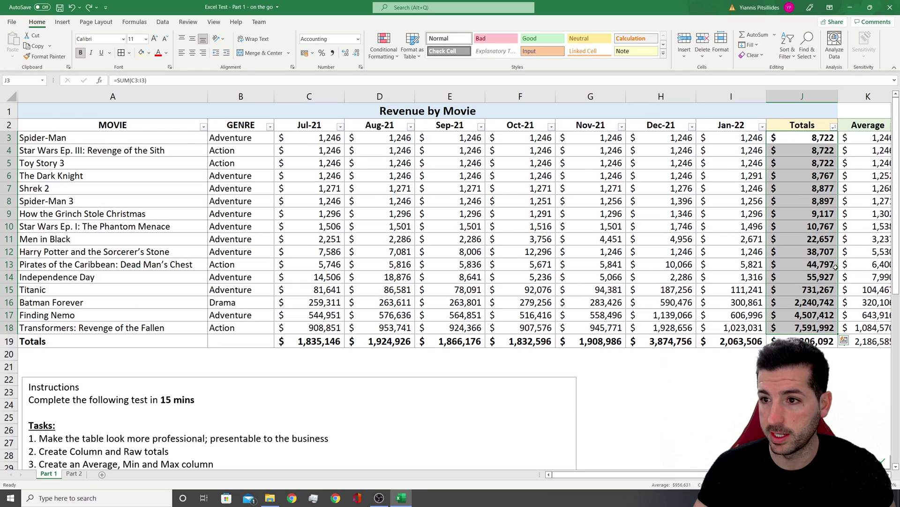
click(787, 57)
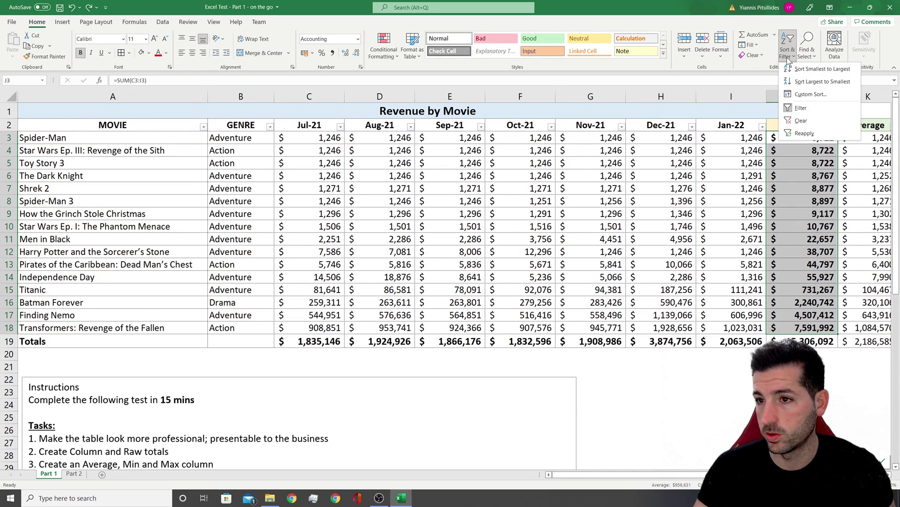
click(821, 82)
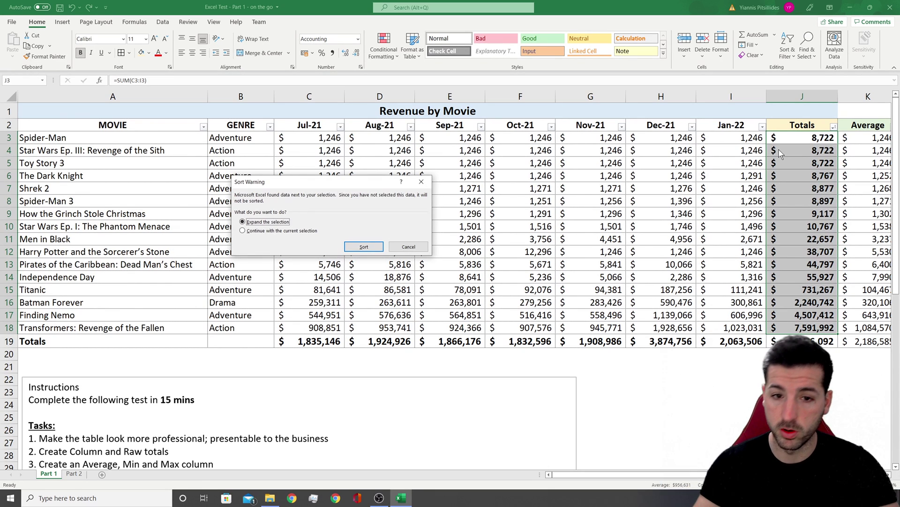
click(365, 246)
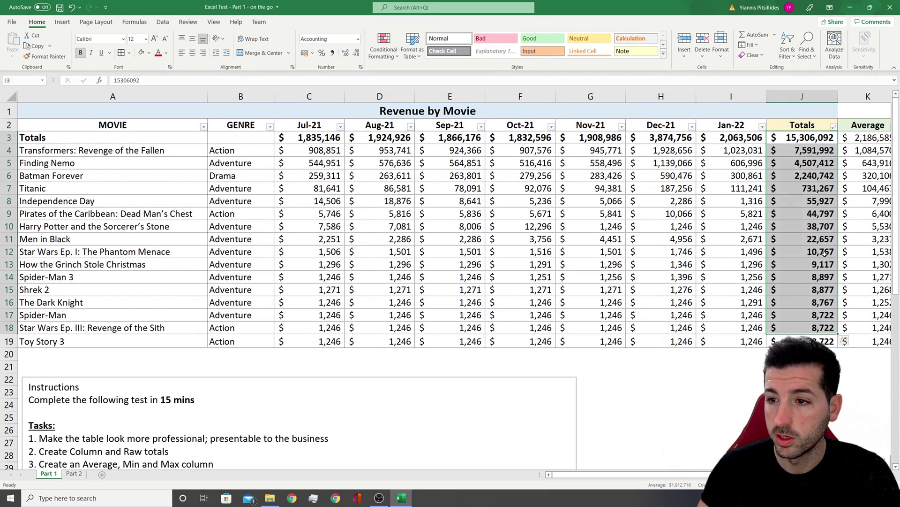
click(799, 152)
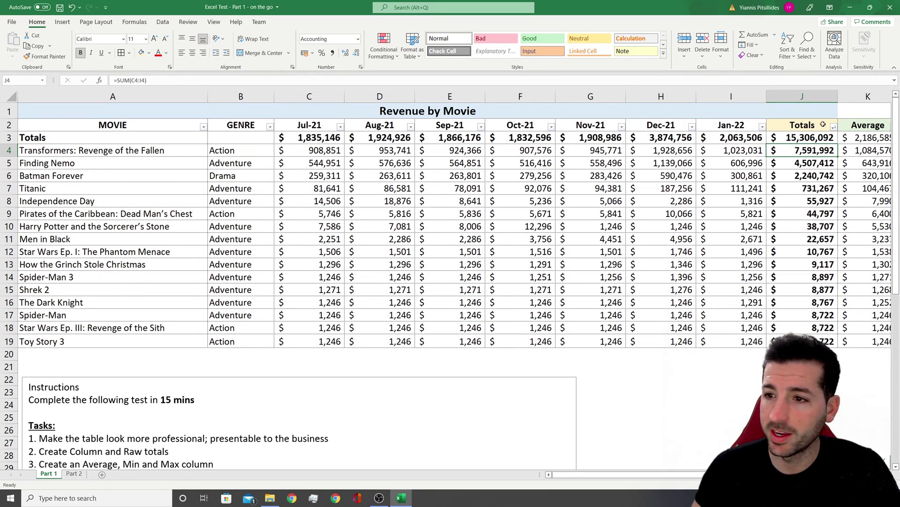
drag(70, 140, 837, 142)
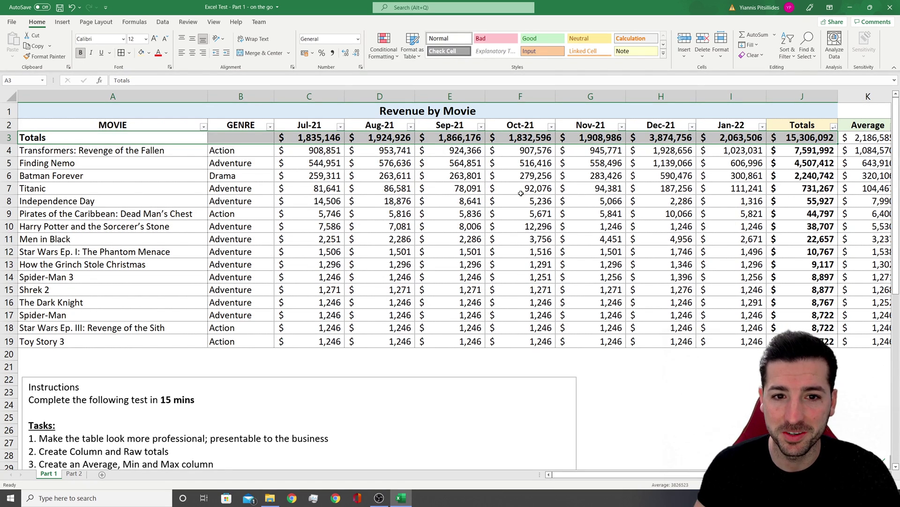
scroll(172, 376, down, 1)
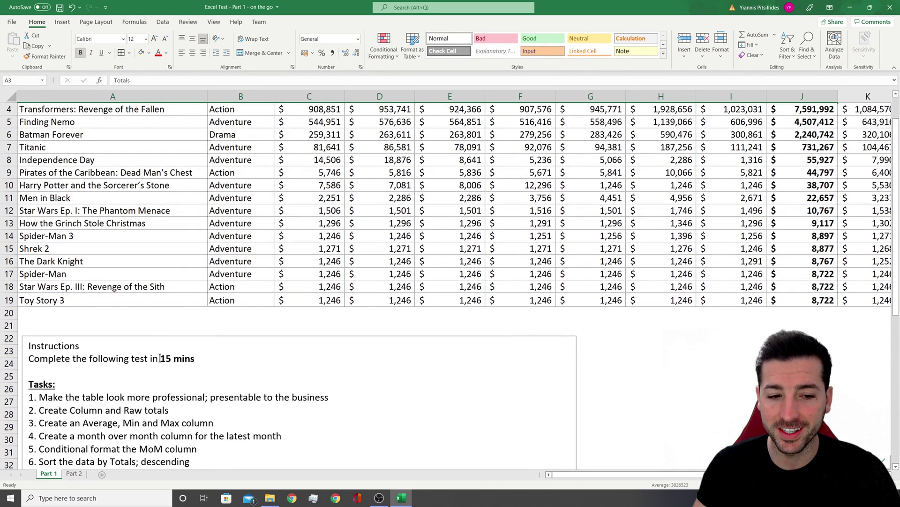
drag(160, 358, 194, 358)
click(300, 312)
scroll(499, 216, up, 1)
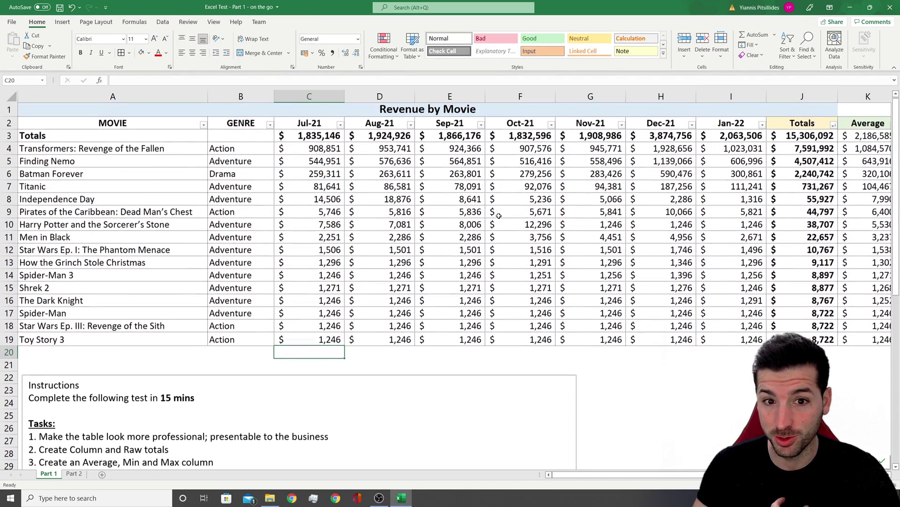
Move the Totals row from A3:N3 to row 20, below the last movie, and delete the emptied row 3.
drag(81, 136, 793, 138)
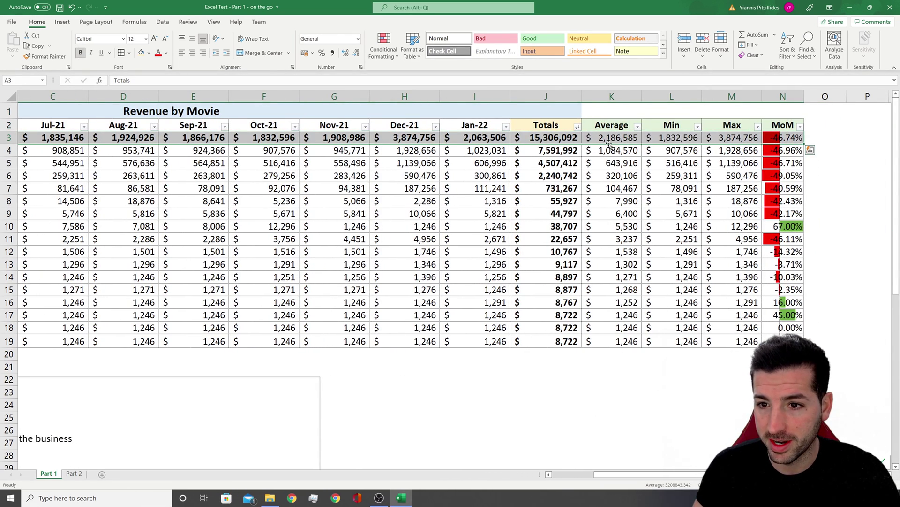
drag(609, 143, 607, 344)
drag(648, 474, 577, 474)
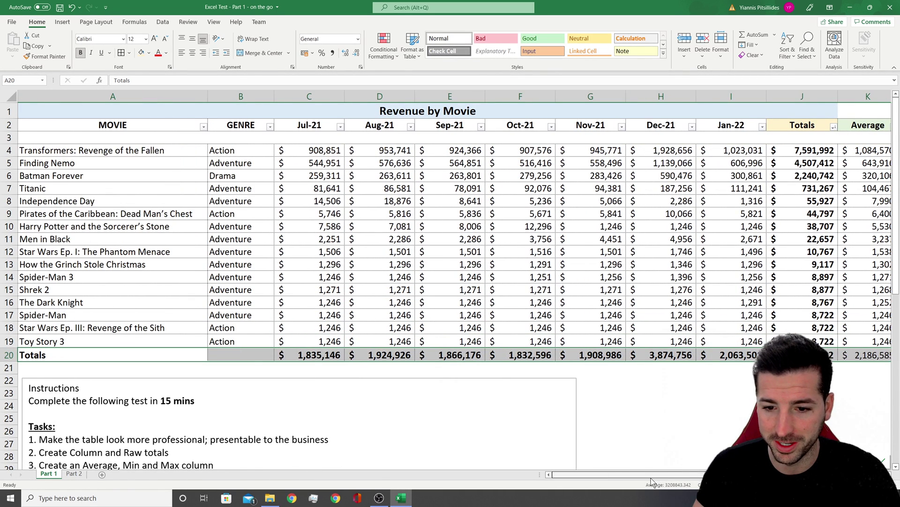
click(9, 137)
right_click(10, 137)
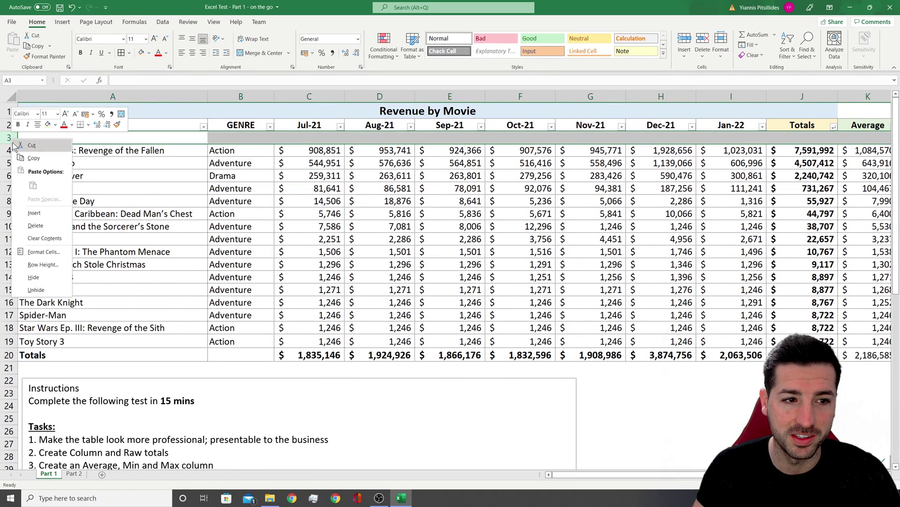
click(35, 226)
click(731, 189)
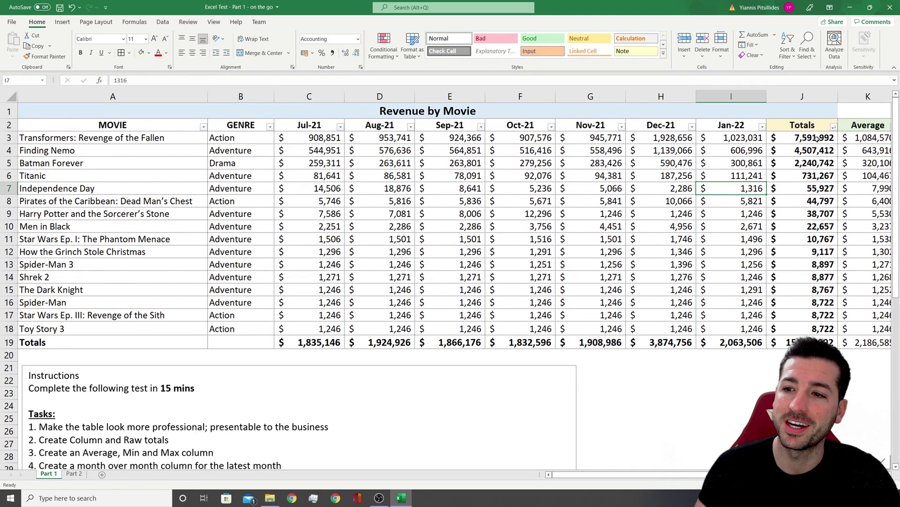
Check the order of the Totals column, the Totals row beneath the movies and the first six tasks in the instructions.
drag(817, 137, 806, 239)
click(807, 239)
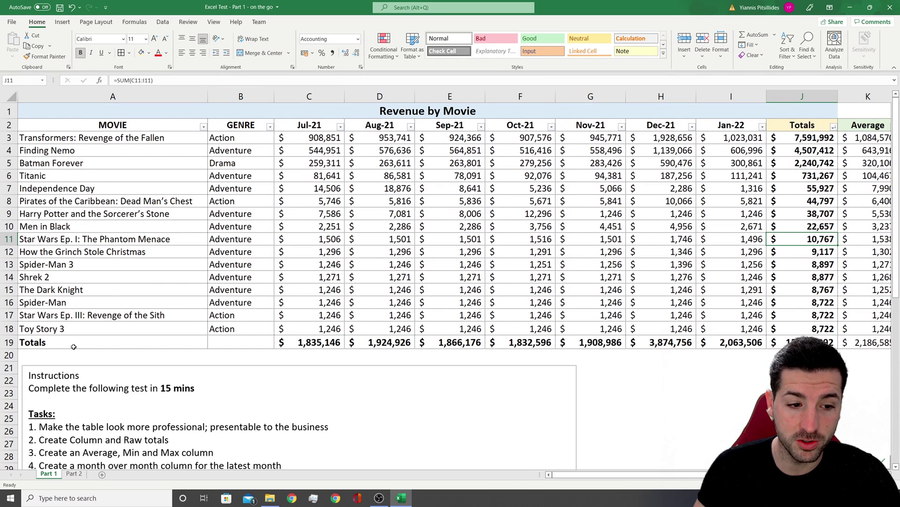
drag(74, 346, 807, 343)
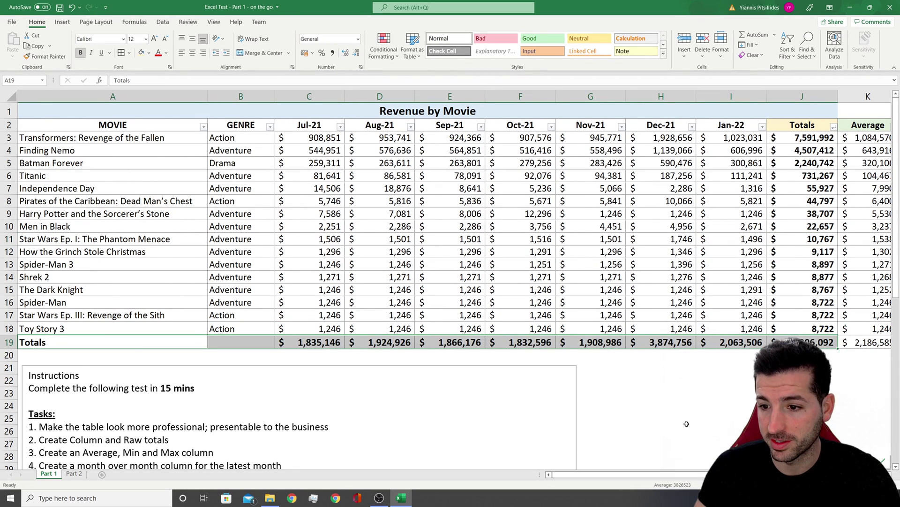
scroll(525, 424, down, 2)
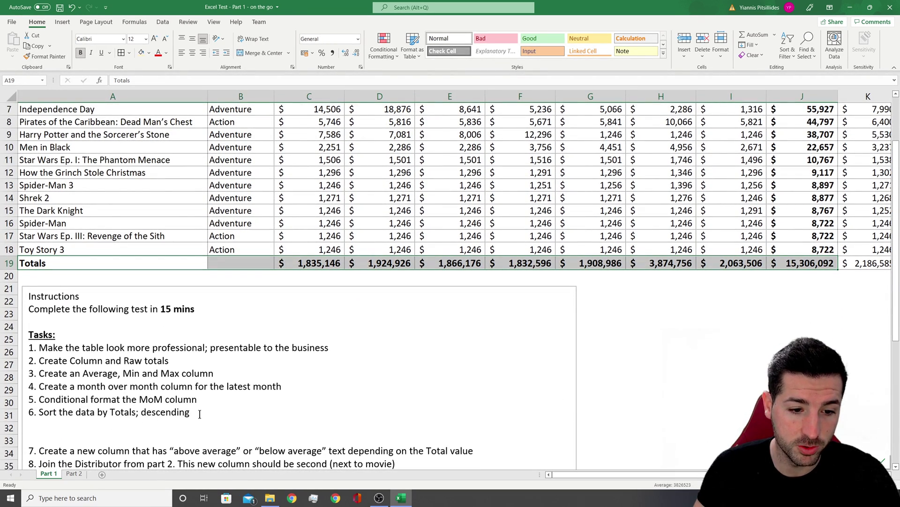
scroll(553, 373, up, 2)
click(727, 380)
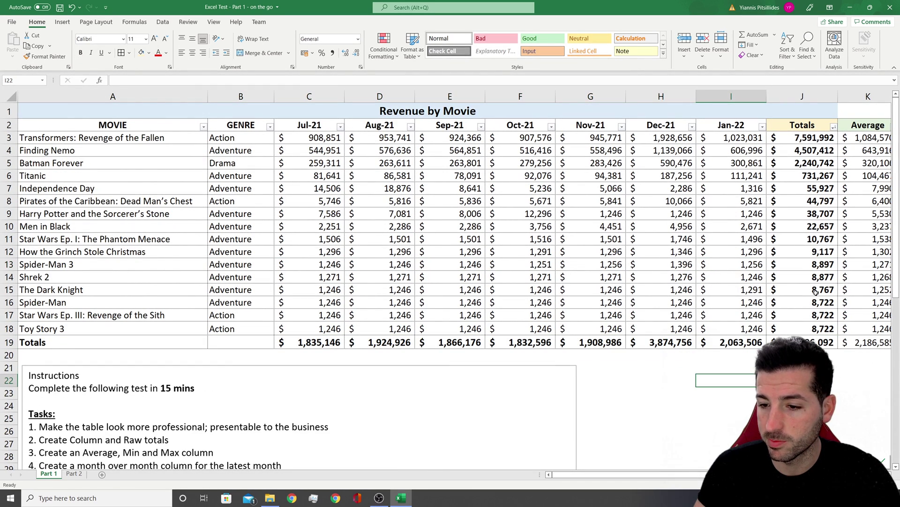
Merge and center the "Revenue by Movie" title across A1:N1 so it spans the whole table.
drag(701, 474, 725, 474)
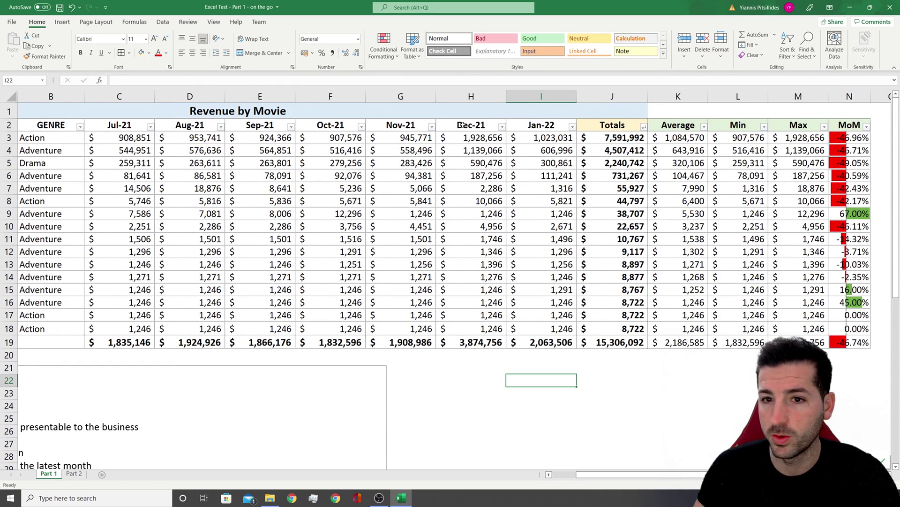
drag(462, 112, 843, 104)
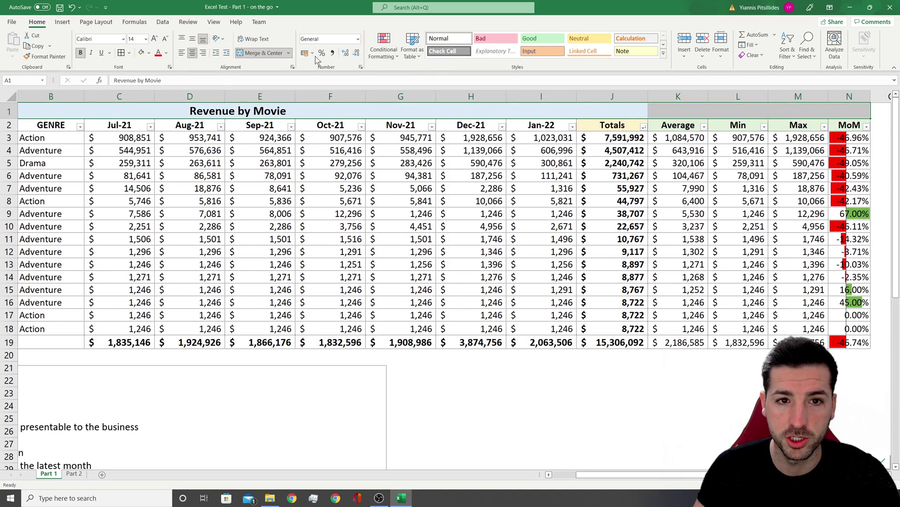
click(257, 53)
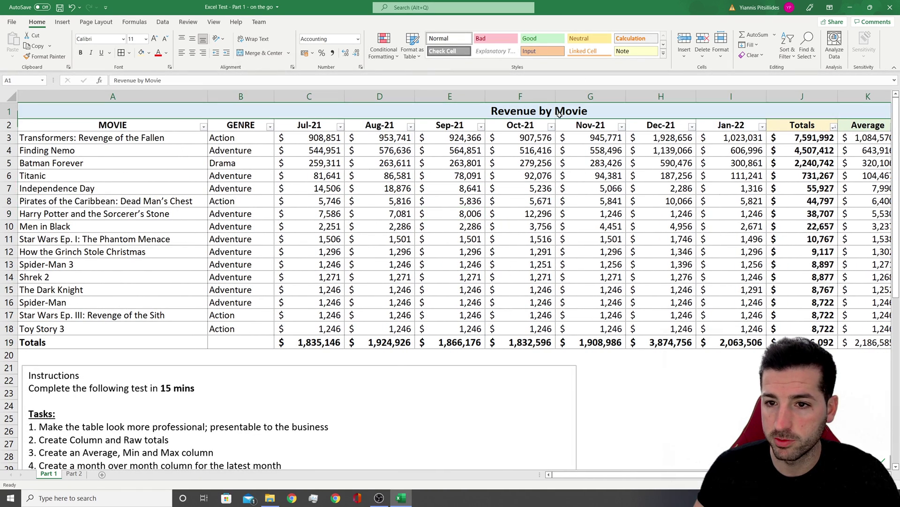
Apply borders to the whole table from the title through the Totals row, A1:N19.
drag(559, 114, 559, 342)
drag(635, 477, 659, 476)
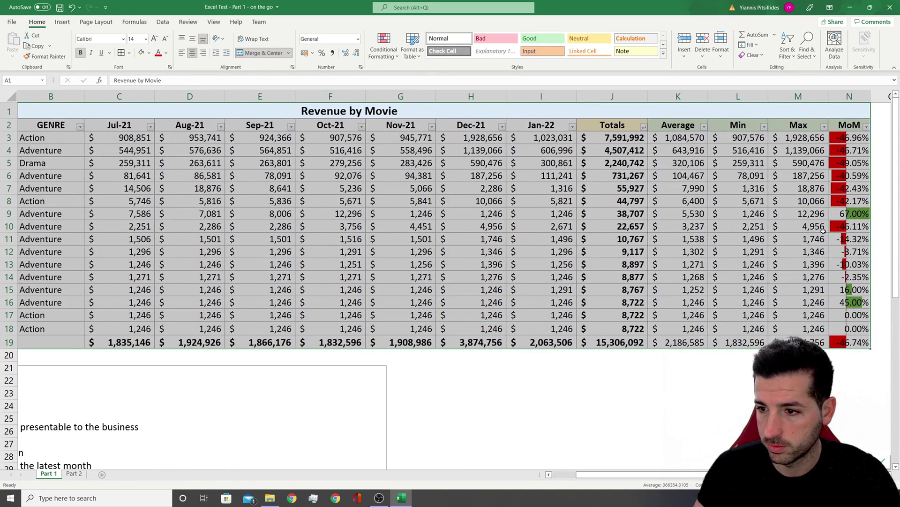
scroll(156, 75, left, 3)
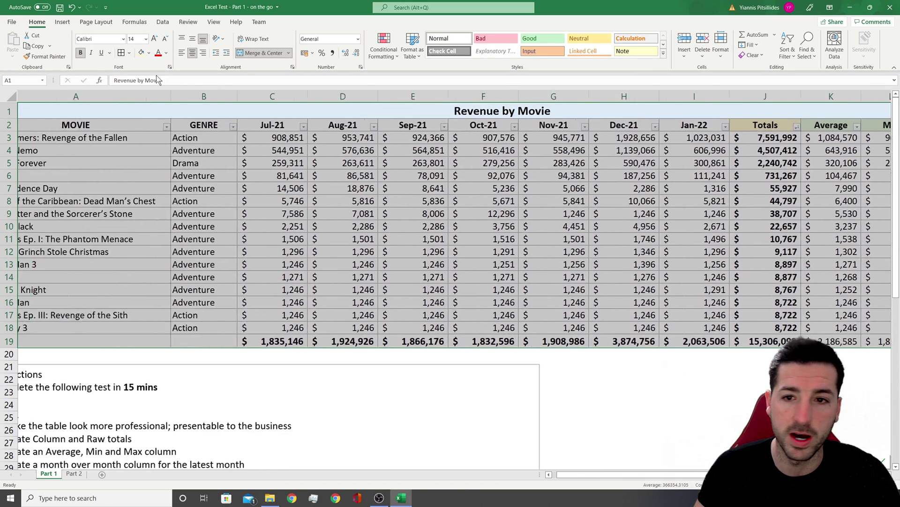
click(507, 193)
click(661, 391)
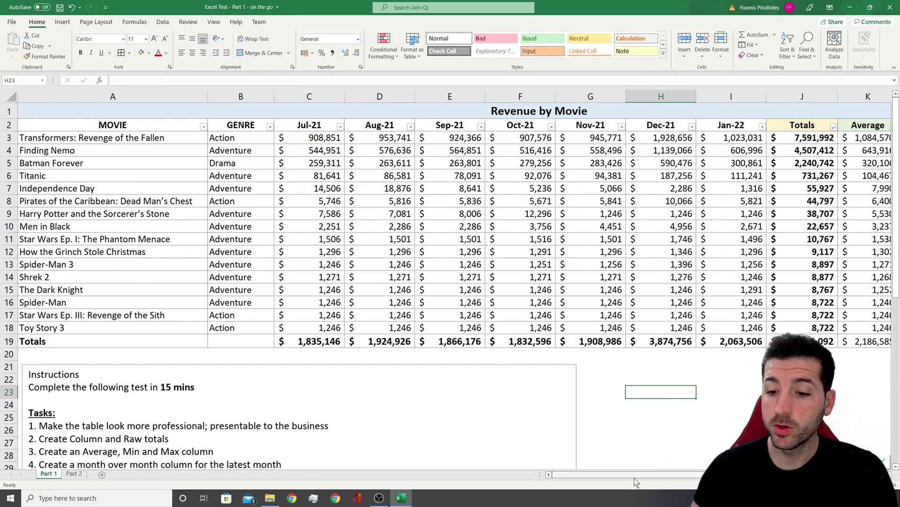
mouse_move(638, 476)
mouse_down()
mouse_move(663, 475)
mouse_move(647, 474)
mouse_up()
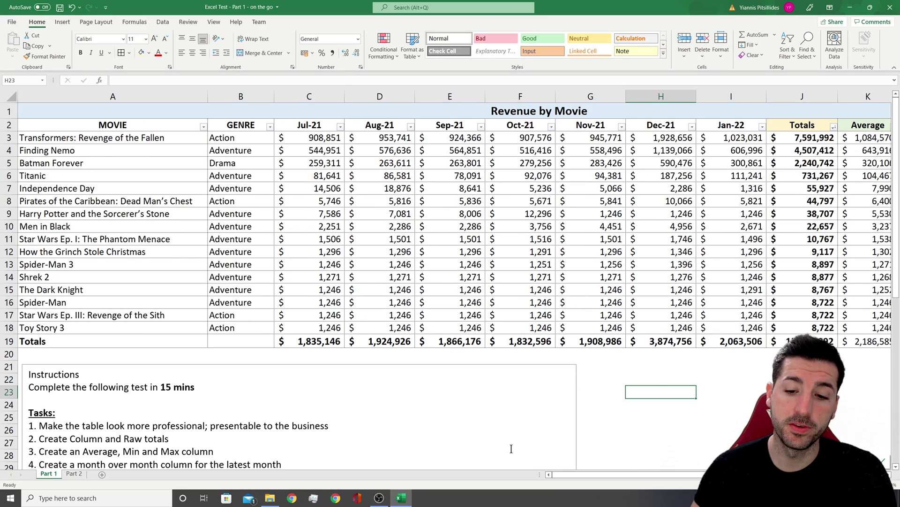
Review tasks 7 to 12 in the instructions and return to the revenue table.
scroll(432, 392, down, 4)
drag(301, 439, 39, 374)
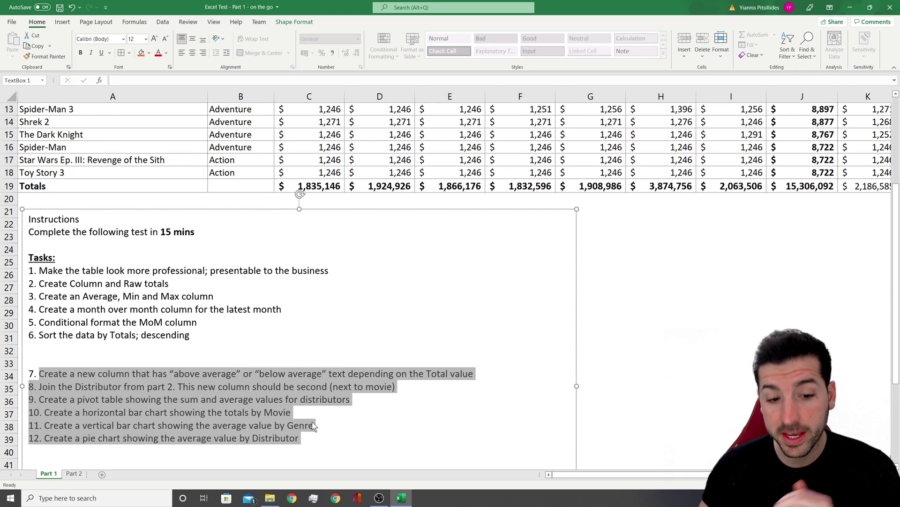
click(241, 404)
drag(241, 403, 75, 386)
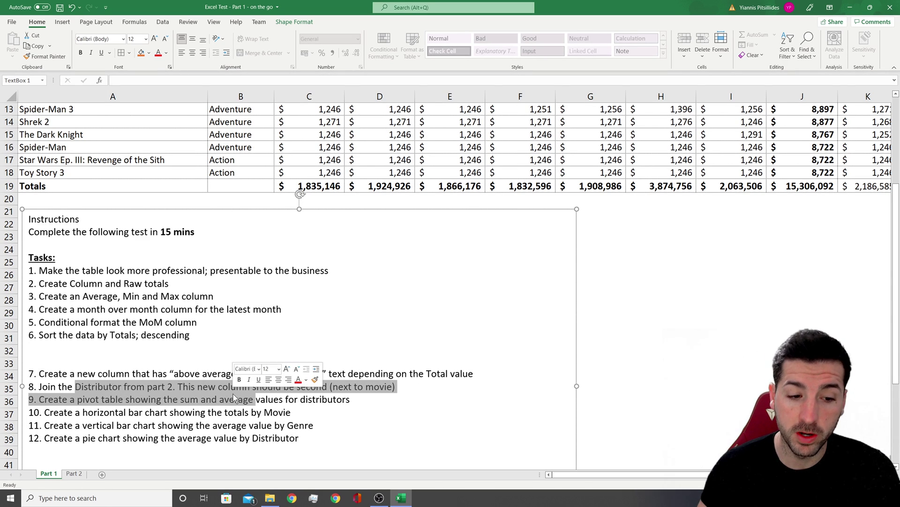
drag(295, 446, 135, 412)
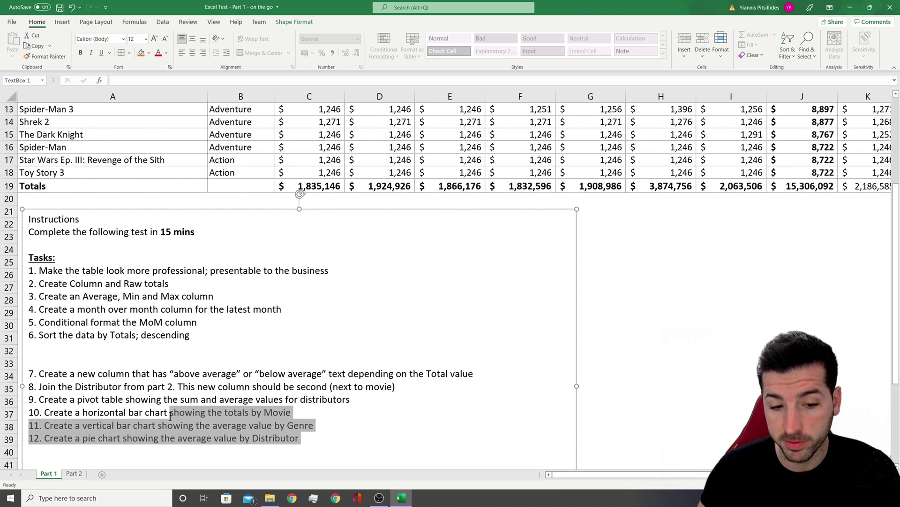
scroll(625, 332, up, 3)
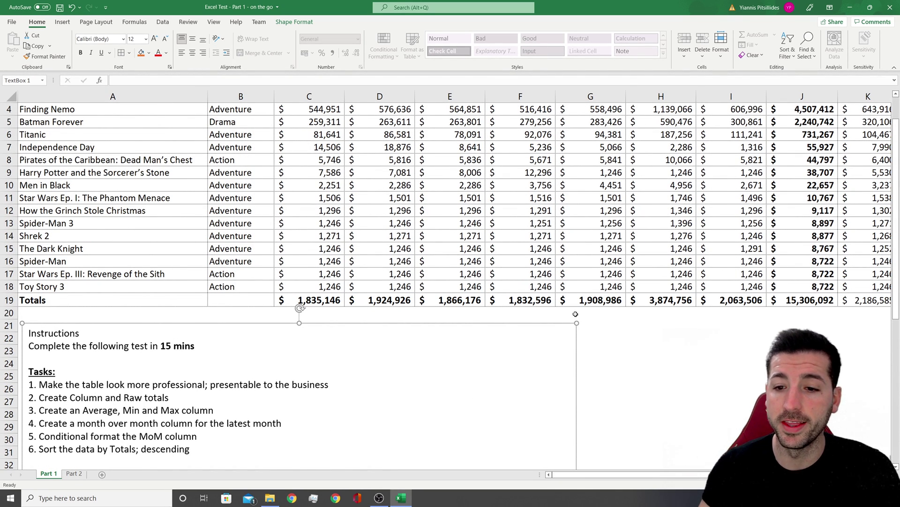
scroll(630, 352, up, 1)
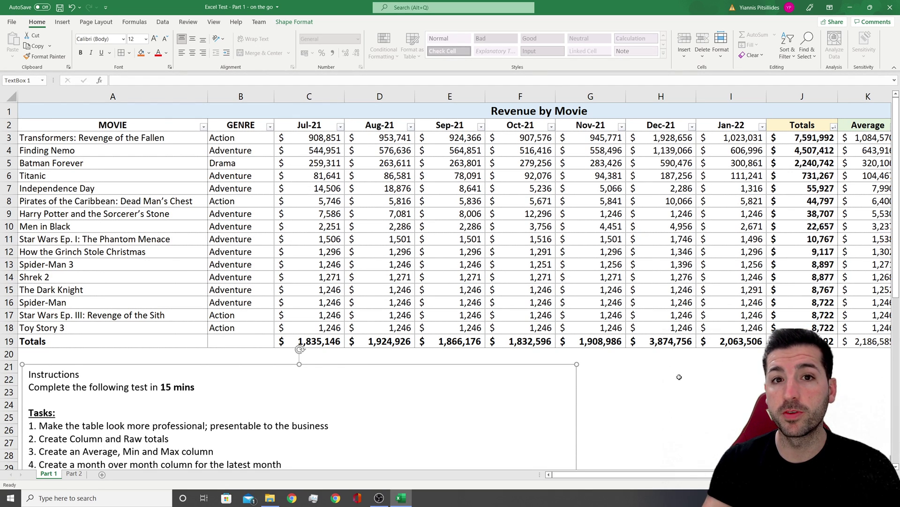